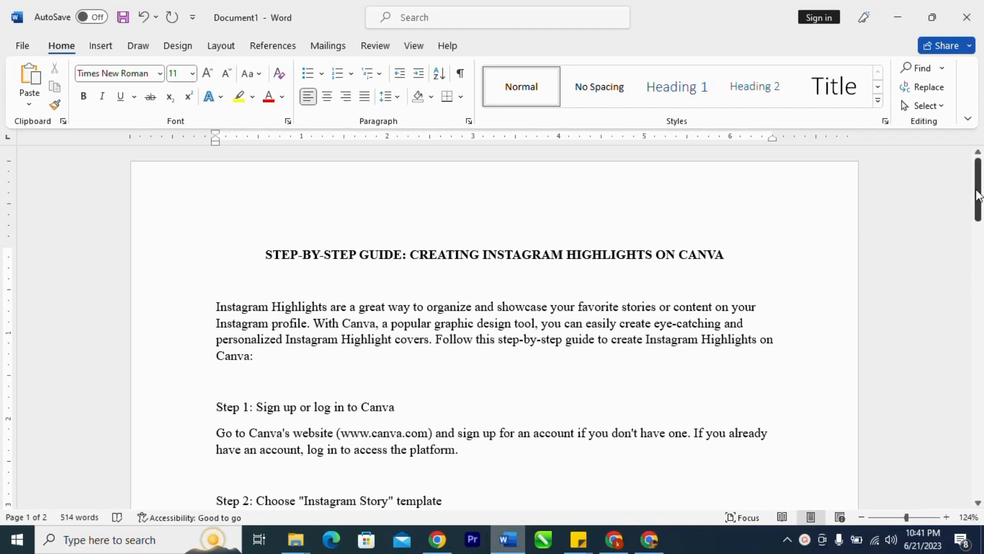
Switch to WhatsApp Web and open the black-and-yellow sofa cover among yesterday's images in the message-yourself chat.
{"action": "mouse_move", "coordinate": [976, 195]}
{"action": "left_mouse_down"}
{"action": "mouse_move", "coordinate": [978, 219]}
{"action": "mouse_move", "coordinate": [980, 180]}
{"action": "mouse_move", "coordinate": [980, 223]}
{"action": "mouse_move", "coordinate": [981, 185]}
{"action": "left_mouse_up"}
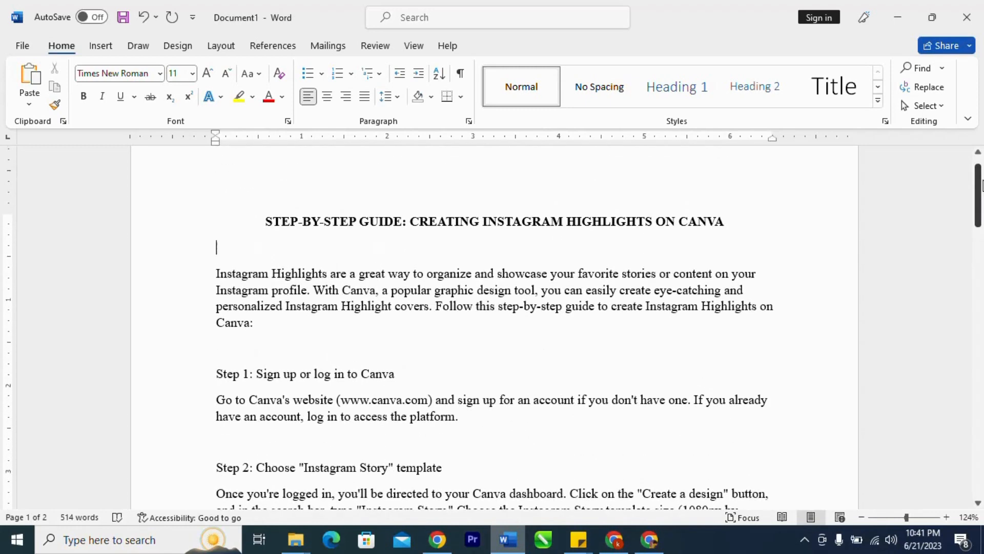
{"action": "left_click", "coordinate": [438, 539]}
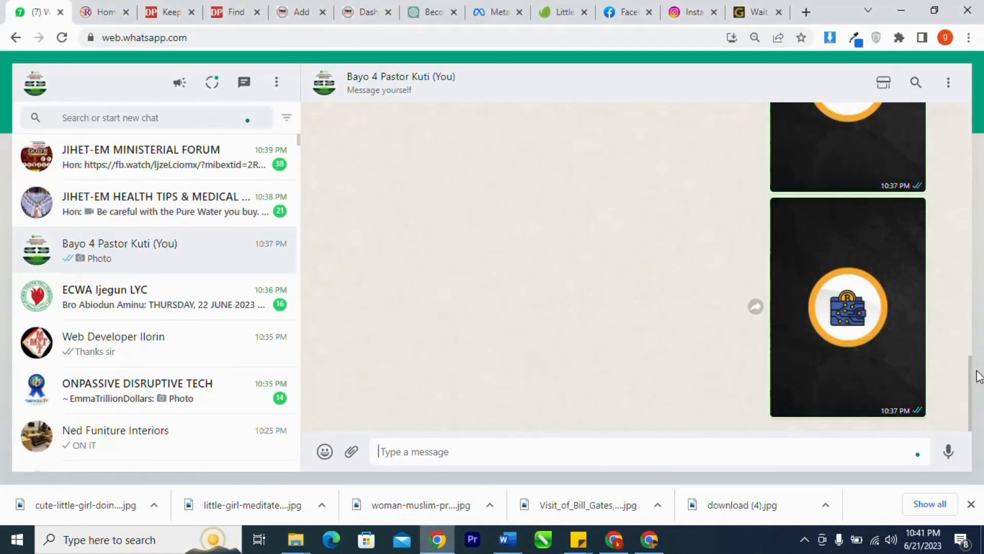
{"action": "left_click_drag", "start_coordinate": [972, 387], "coordinate": [966, 96]}
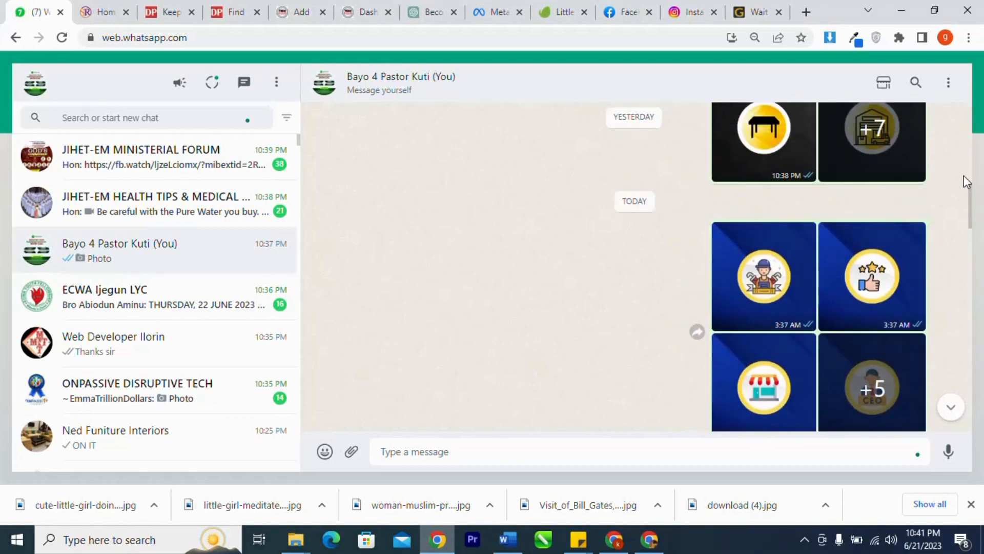
{"action": "left_click_drag", "start_coordinate": [970, 191], "coordinate": [963, 159]}
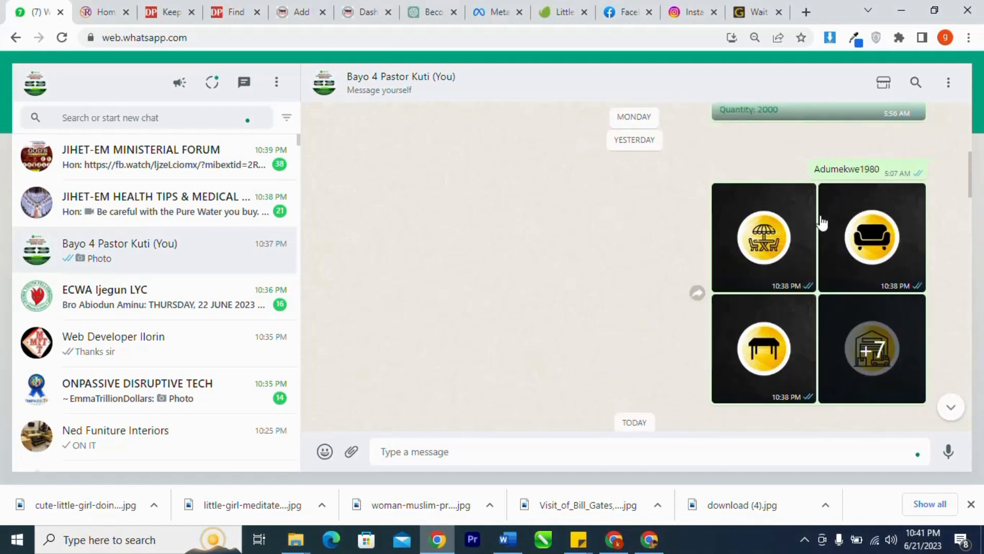
{"action": "left_click", "coordinate": [822, 222]}
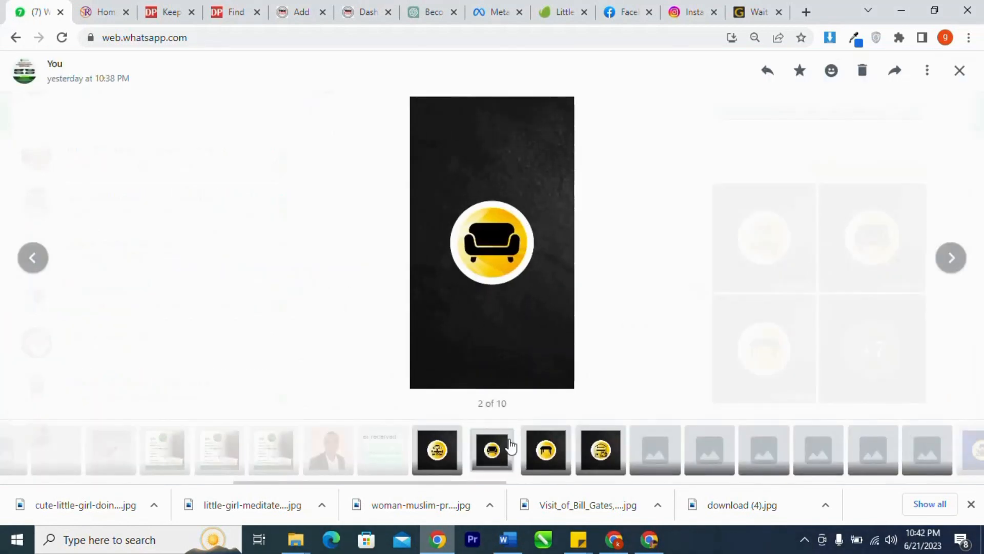
View the remaining black-and-yellow furniture highlight covers, including the delivery truck, businessman and office chair designs.
{"action": "left_click", "coordinate": [545, 451]}
{"action": "left_click", "coordinate": [597, 454]}
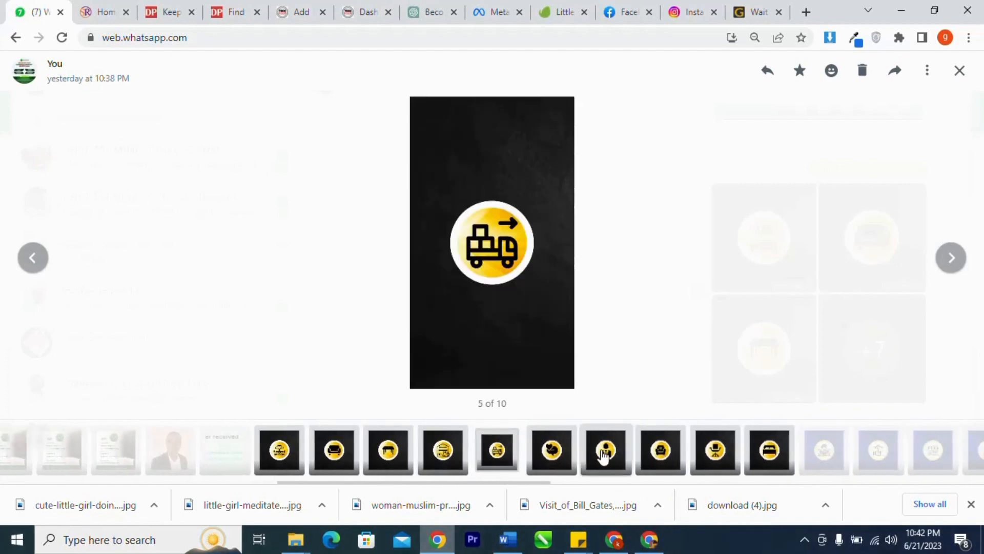
{"action": "left_click", "coordinate": [597, 456]}
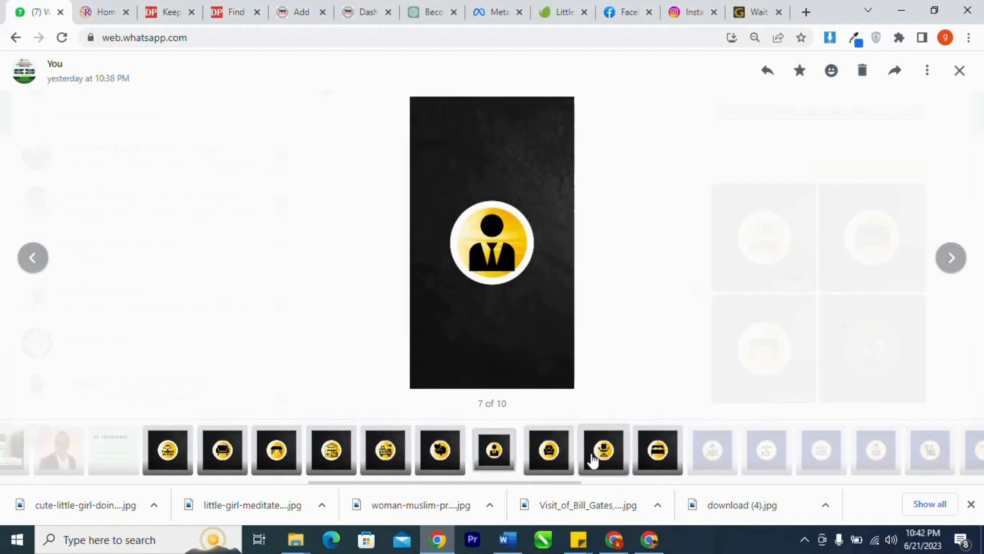
{"action": "left_click", "coordinate": [561, 464]}
{"action": "left_click", "coordinate": [559, 463]}
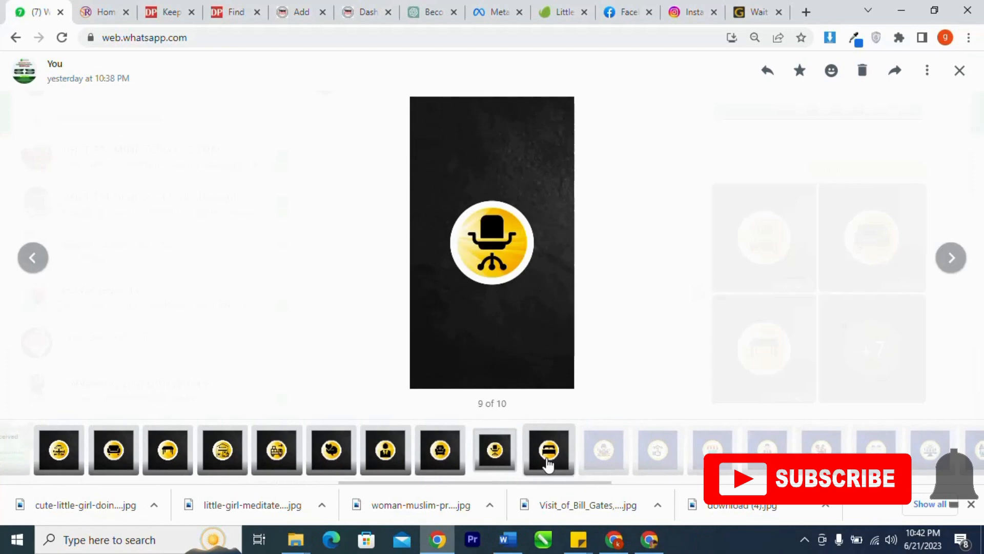
{"action": "left_click", "coordinate": [541, 464]}
View the blue highlight covers, including the rating, CEO and solar panel designs.
{"action": "left_click", "coordinate": [597, 464]}
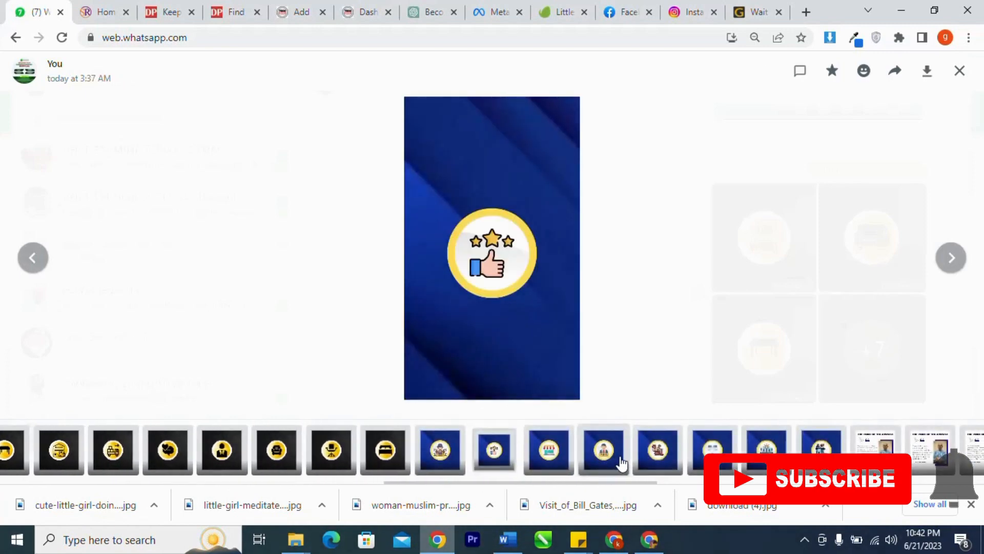
{"action": "left_click", "coordinate": [622, 464]}
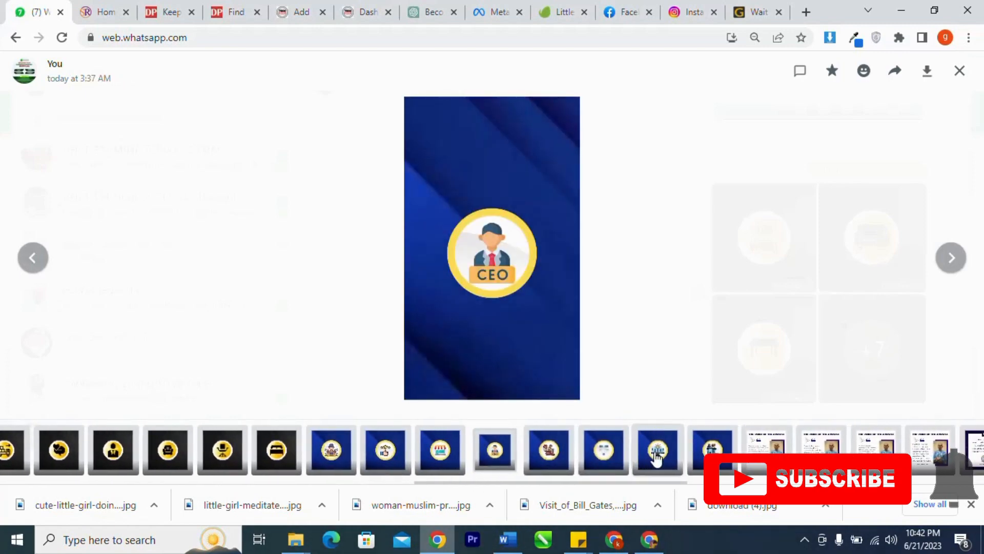
{"action": "left_click", "coordinate": [656, 456]}
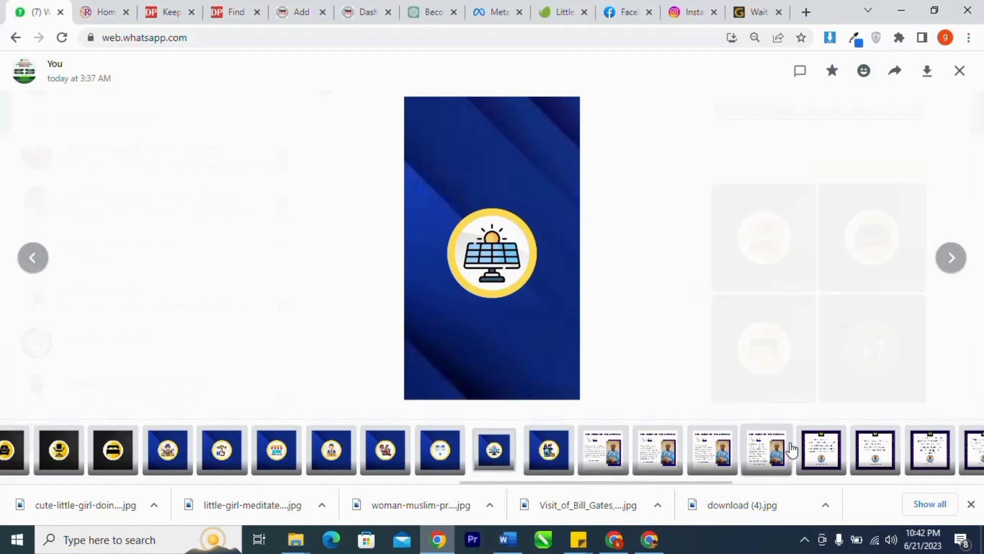
View a quote post and the black-and-orange highlight covers, including the trophy, discount tag and bitcoin wallet designs.
{"action": "left_click", "coordinate": [918, 448]}
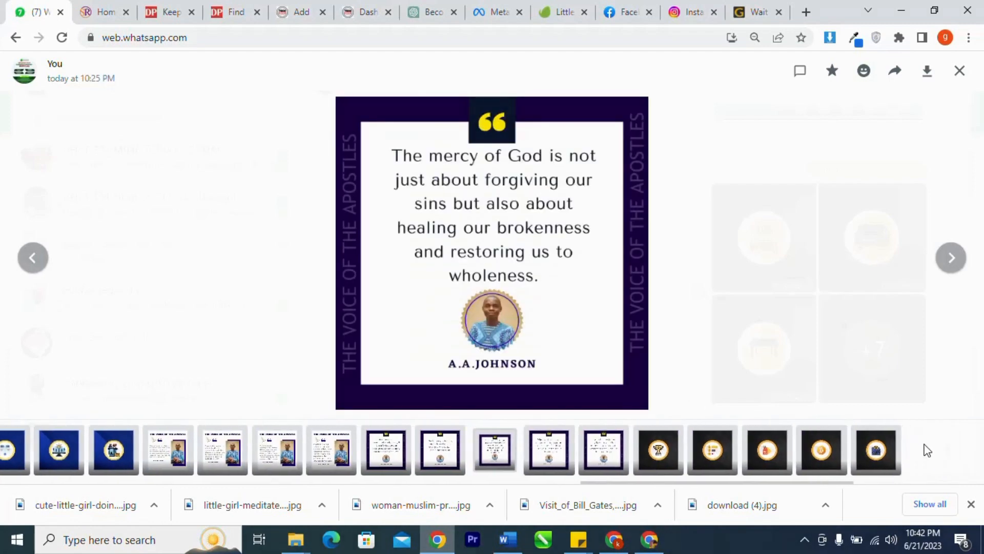
{"action": "left_click", "coordinate": [677, 458]}
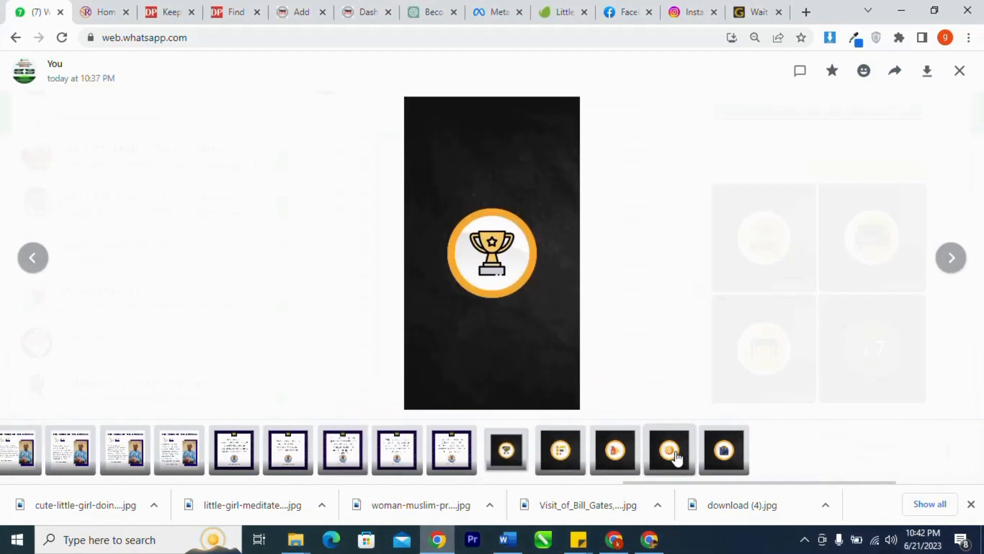
{"action": "left_click", "coordinate": [647, 464]}
{"action": "left_click", "coordinate": [451, 464]}
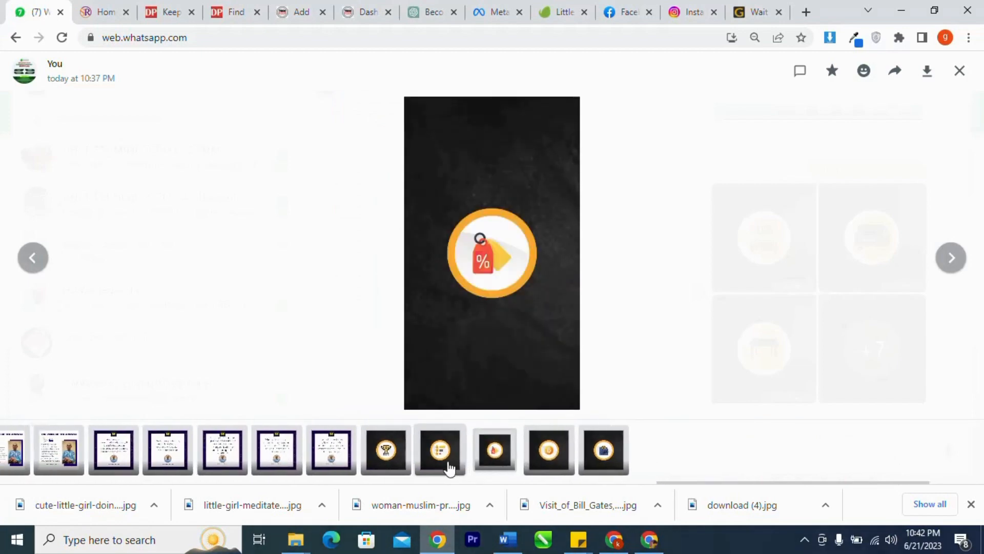
{"action": "left_click", "coordinate": [405, 451]}
{"action": "left_click", "coordinate": [610, 446]}
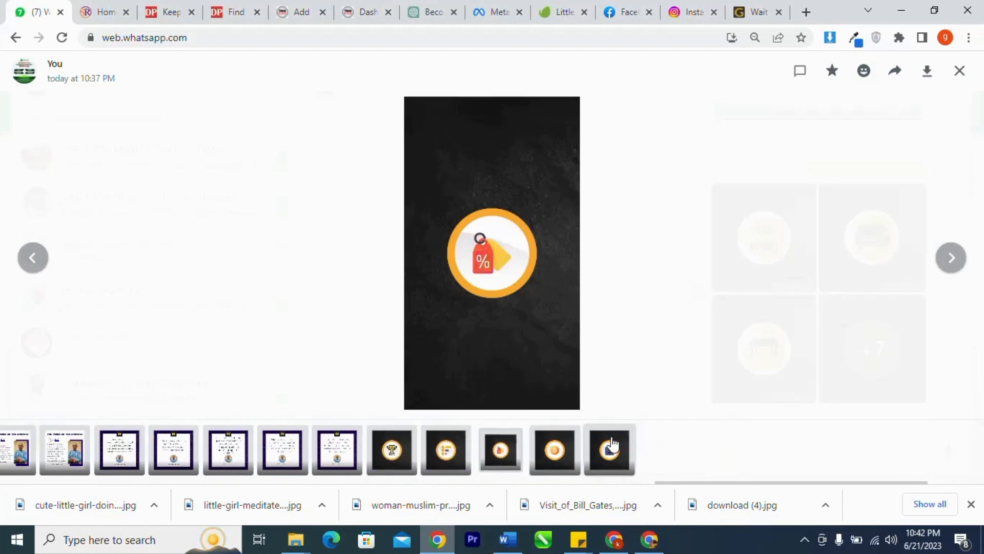
{"action": "left_click", "coordinate": [604, 453]}
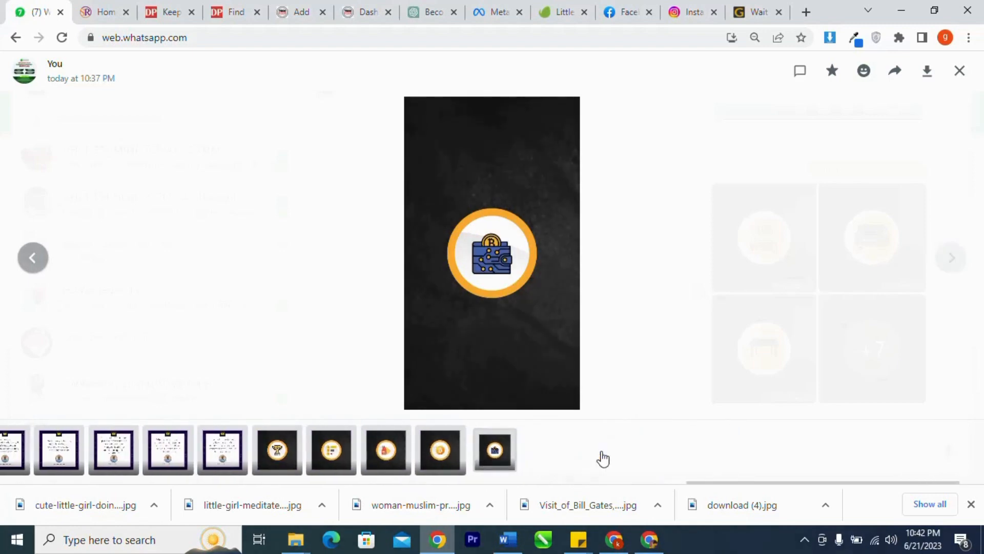
Switch to the Word guide and review Step 1, highlighting the Canva web address and the sentence about logging in.
{"action": "left_click", "coordinate": [507, 541]}
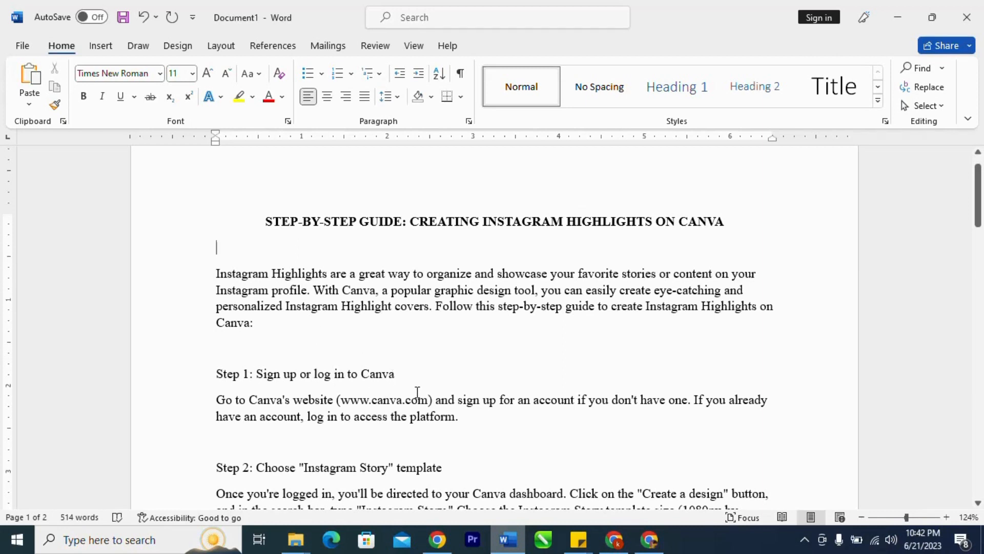
{"action": "left_click_drag", "start_coordinate": [416, 395], "coordinate": [343, 400]}
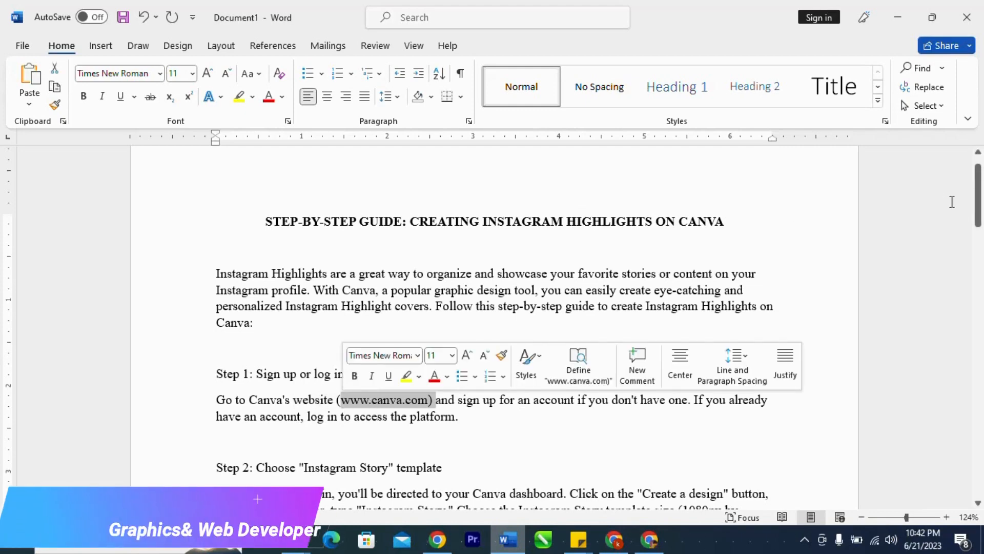
{"action": "left_click_drag", "start_coordinate": [978, 209], "coordinate": [979, 247]}
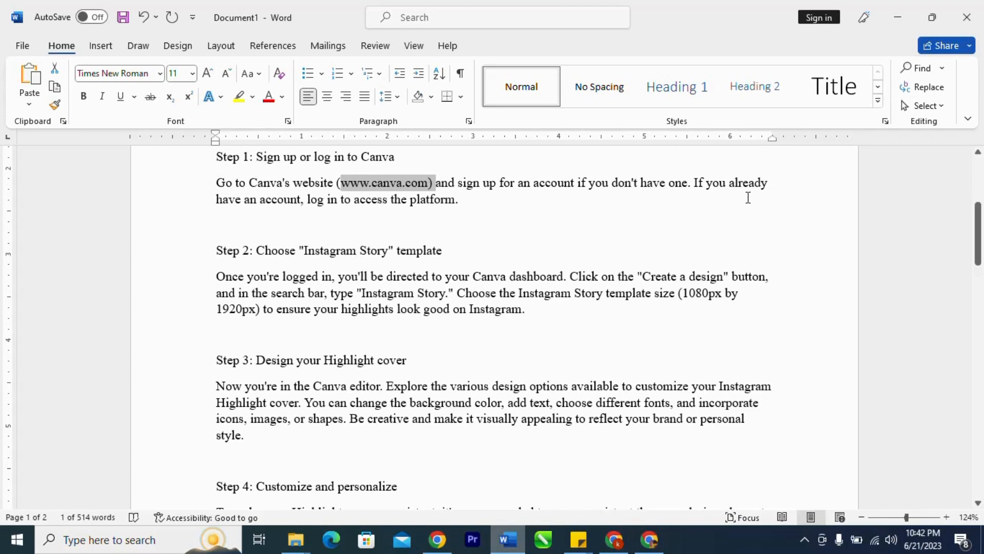
{"action": "left_click_drag", "start_coordinate": [691, 183], "coordinate": [754, 200]}
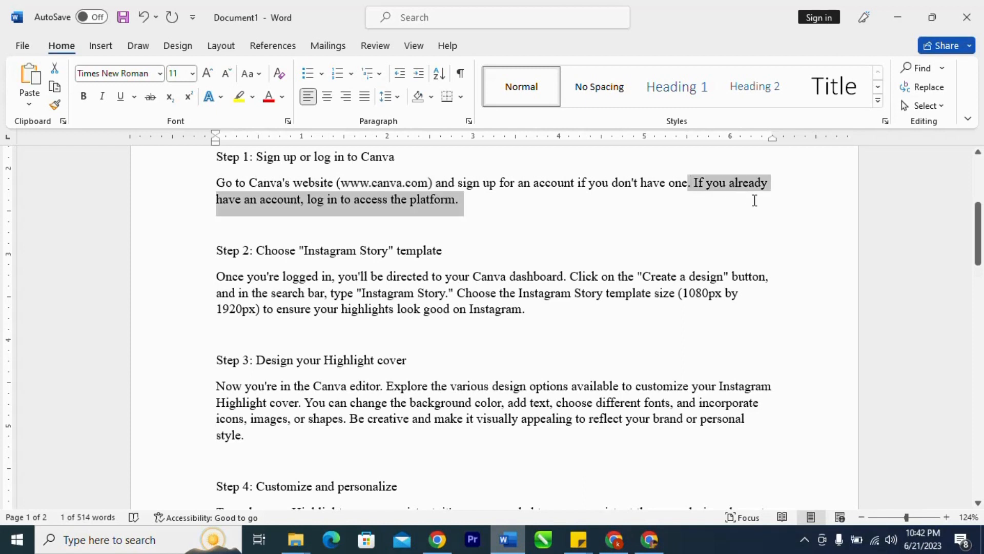
{"action": "left_click", "coordinate": [607, 212]}
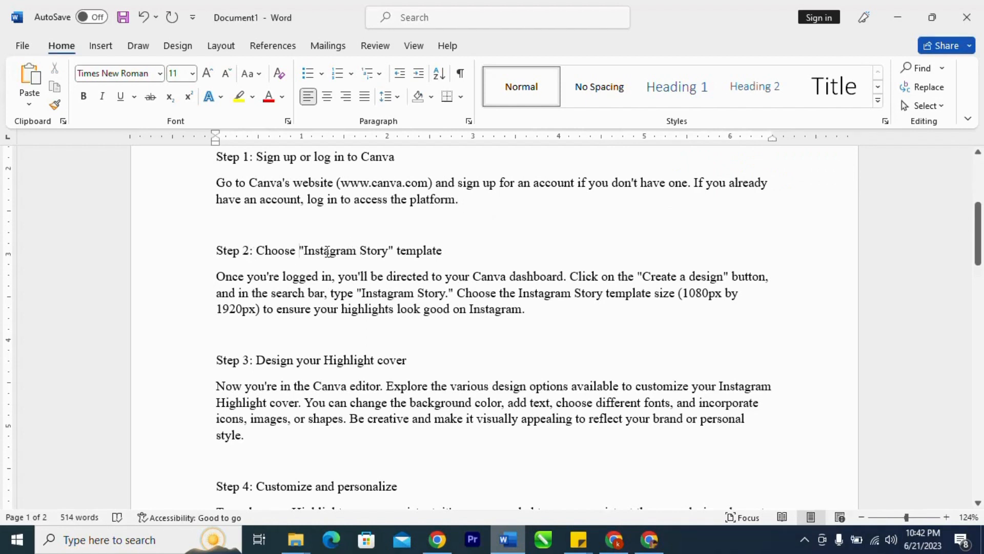
Switch to Canva's home page in the browser and search the templates for "instagram story highlight covers".
{"action": "left_click", "coordinate": [614, 539]}
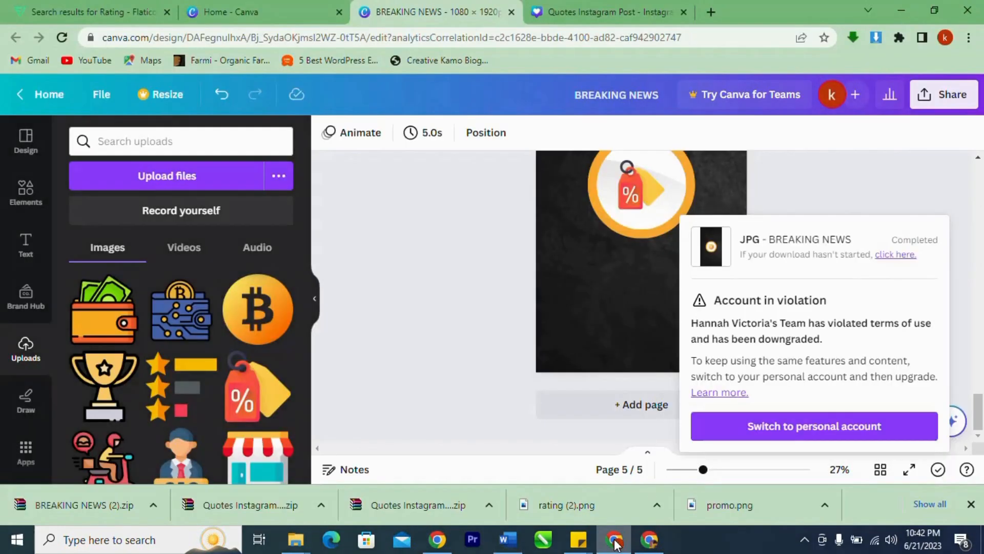
{"action": "left_click", "coordinate": [252, 7]}
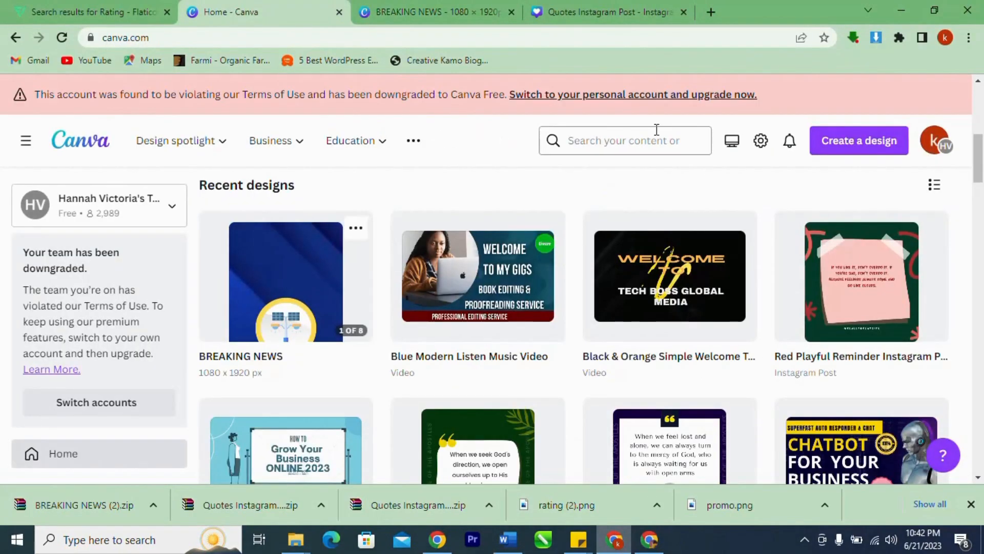
{"action": "left_click", "coordinate": [630, 142]}
{"action": "type", "text": "insta"}
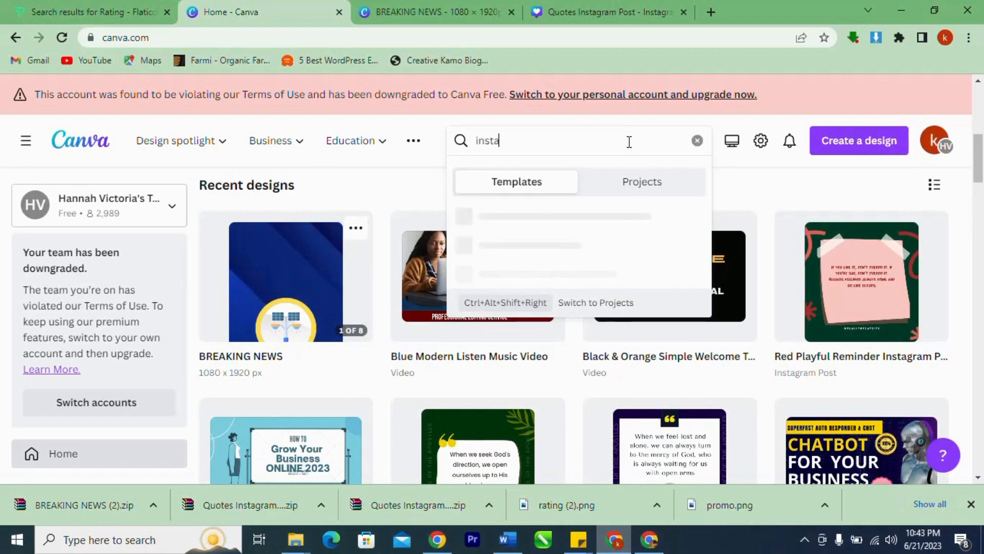
{"action": "type", "text": "gram story"}
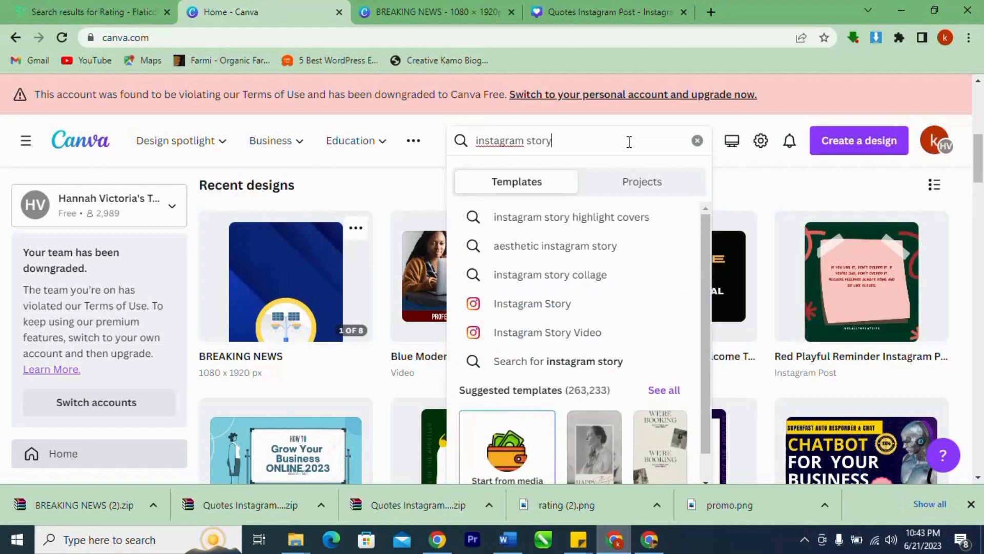
{"action": "left_click", "coordinate": [632, 218]}
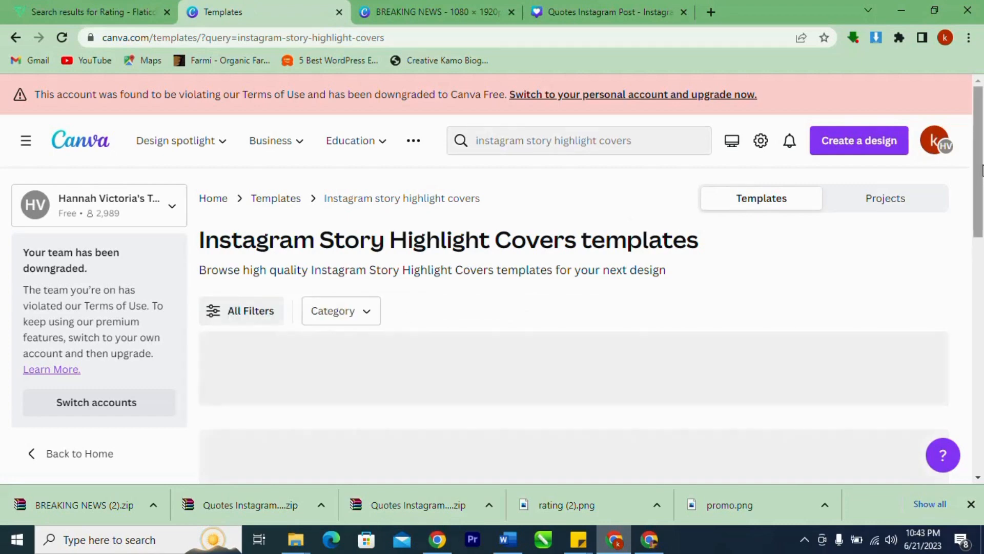
Browse the highlight cover templates, preview "Modern Curved Text Instagram Story Highlight Covers for Business", and close the preview.
{"action": "left_click_drag", "start_coordinate": [981, 169], "coordinate": [979, 303]}
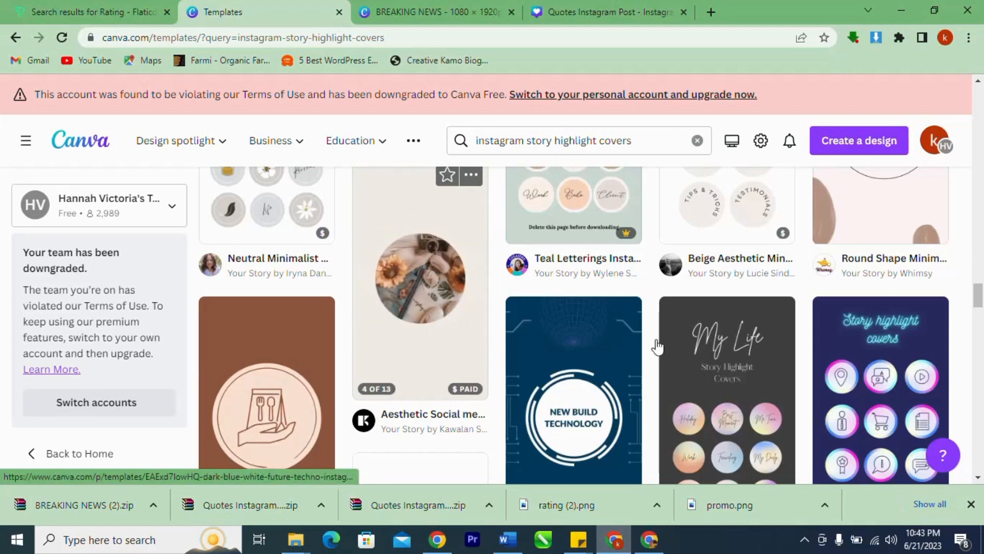
{"action": "left_click_drag", "start_coordinate": [978, 296], "coordinate": [980, 320]}
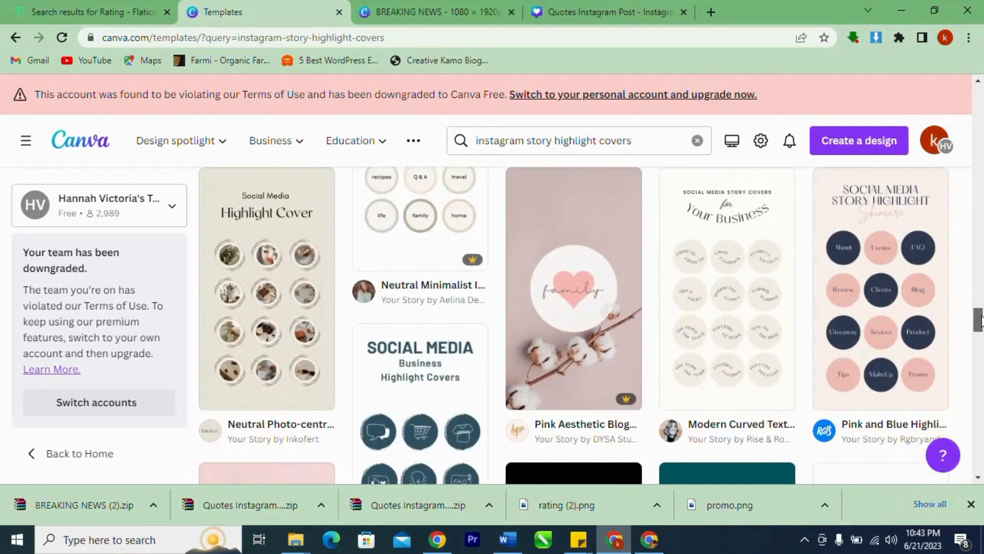
{"action": "left_click", "coordinate": [773, 363]}
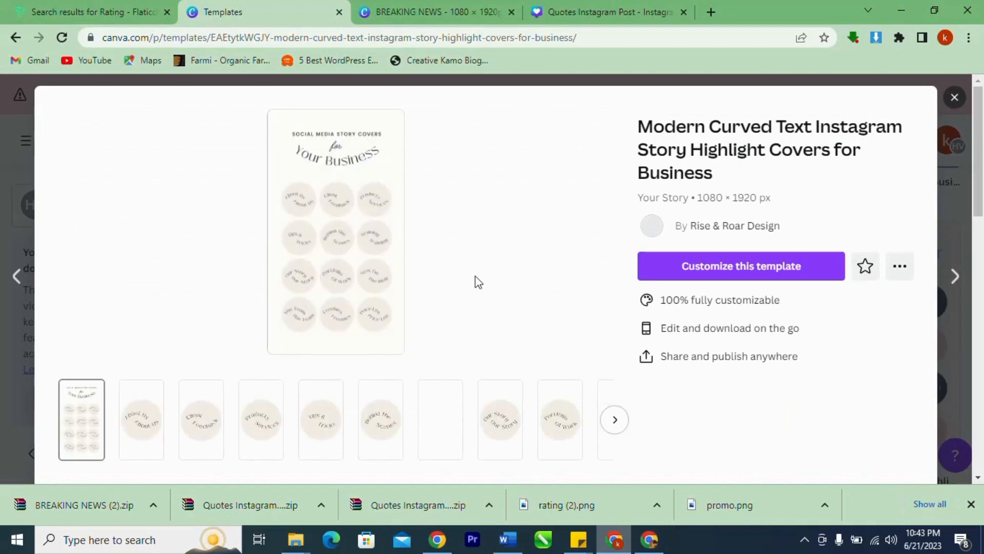
{"action": "left_click", "coordinate": [955, 98]}
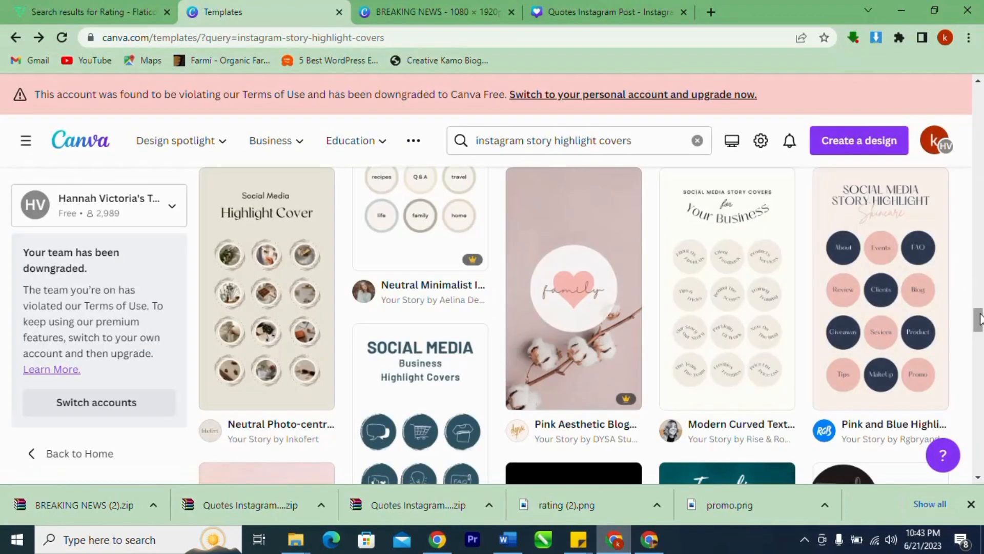
Examine more highlight cover templates further down the results for icon and colour ideas.
{"action": "left_click_drag", "start_coordinate": [977, 315], "coordinate": [980, 363]}
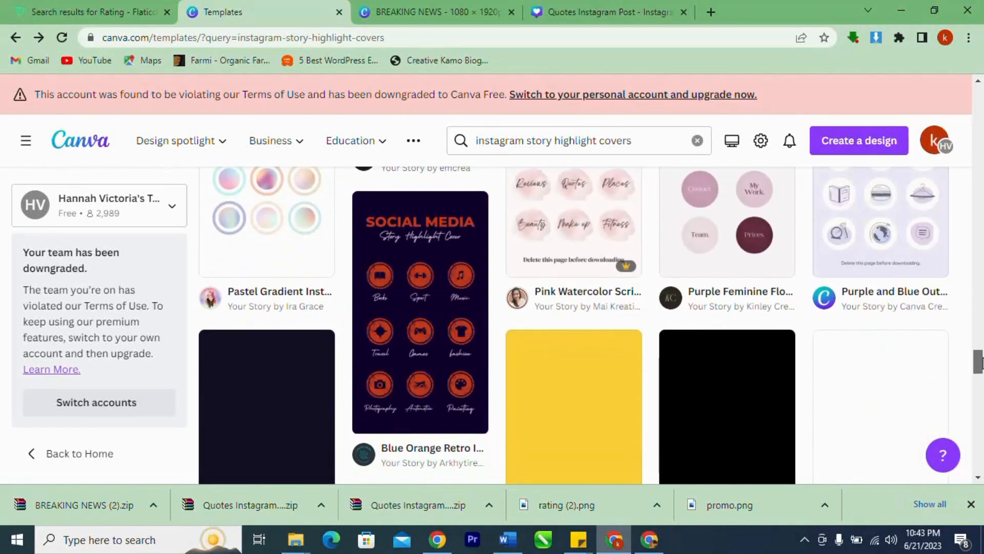
{"action": "mouse_move", "coordinate": [448, 423]}
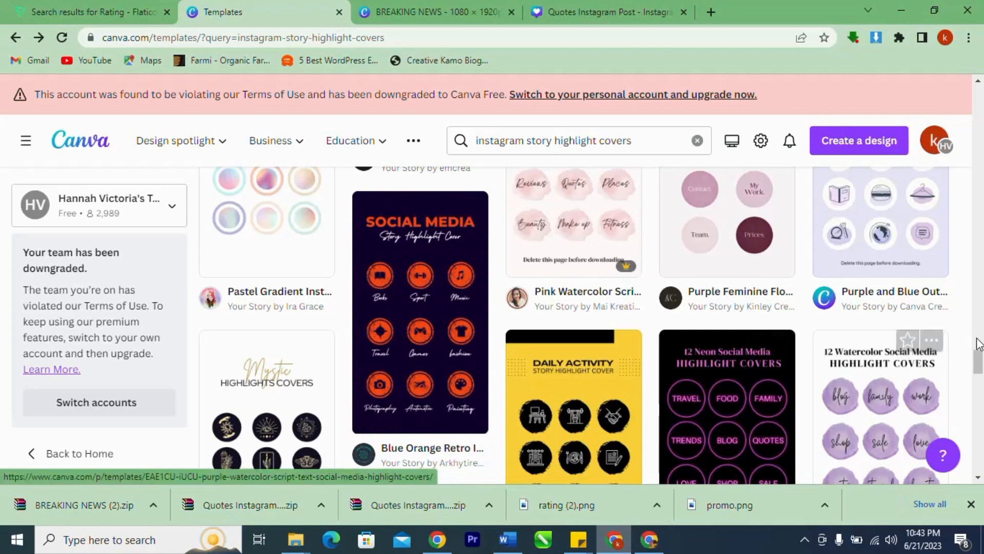
{"action": "scroll", "coordinate": [575, 275], "scroll_direction": "down", "scroll_amount": 4}
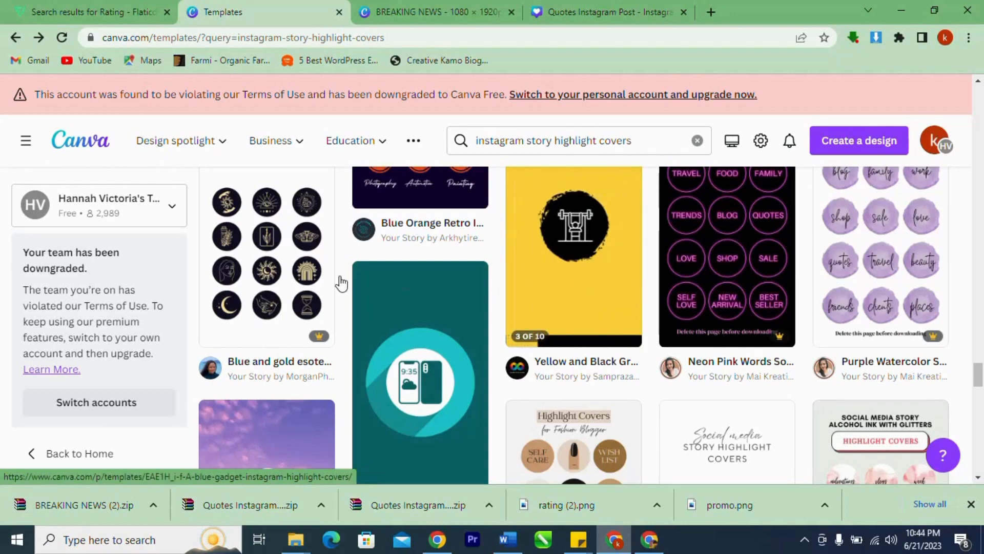
{"action": "left_click_drag", "start_coordinate": [976, 377], "coordinate": [977, 416]}
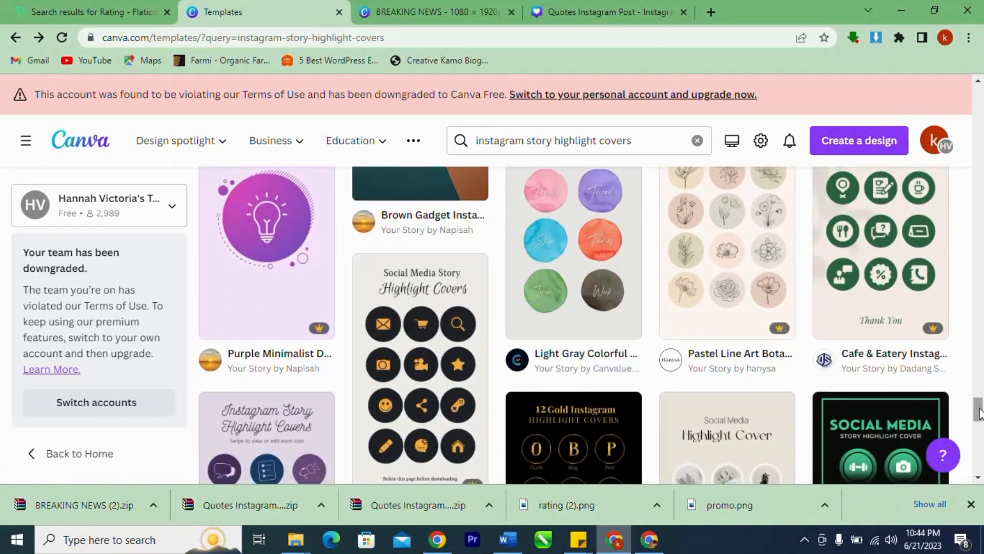
{"action": "right_click", "coordinate": [977, 378]}
{"action": "left_click_drag", "start_coordinate": [978, 402], "coordinate": [969, 360]}
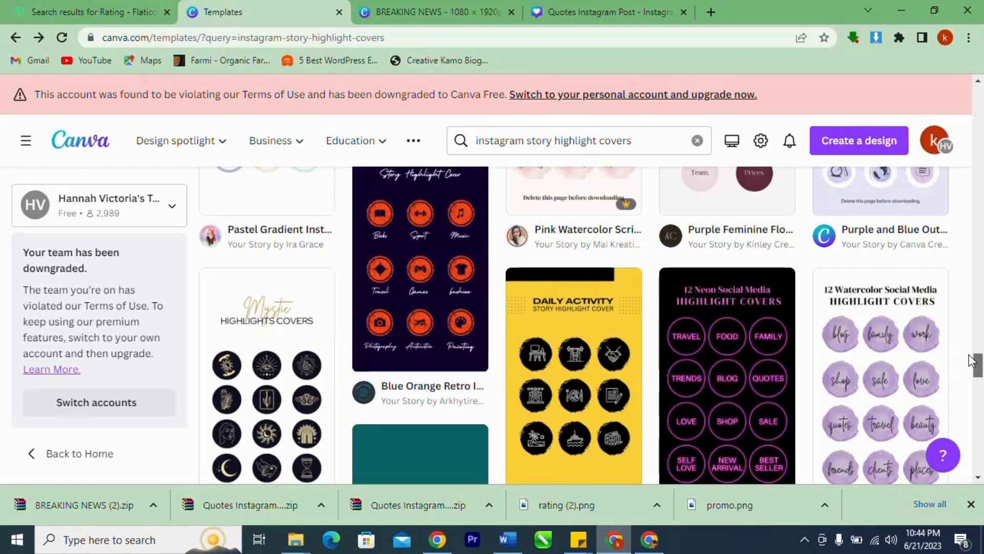
Open the "Blue Orange Retro Instagram Story Highlight Cover" template for customizing, check the Word guide, and return to the Canva editor.
{"action": "left_click", "coordinate": [418, 290]}
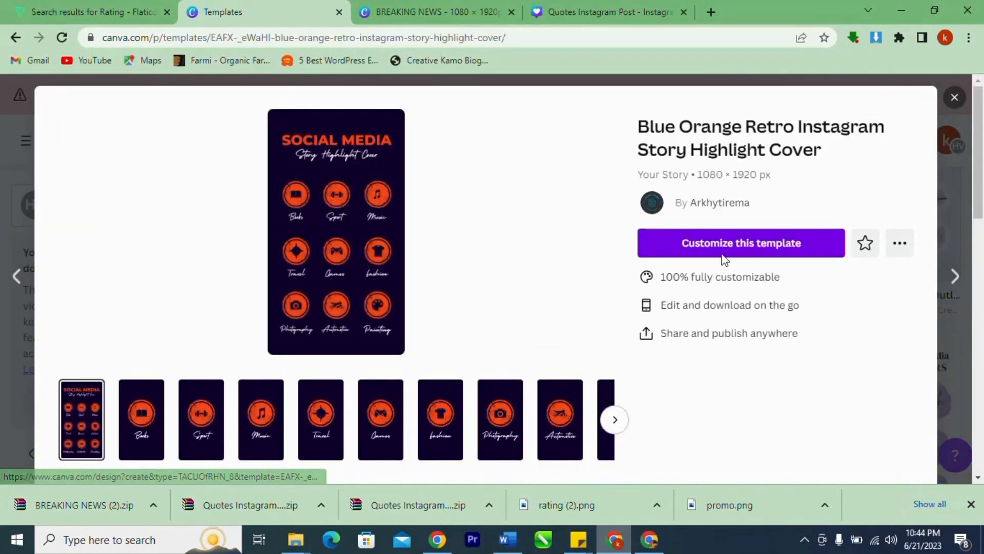
{"action": "left_click", "coordinate": [710, 251]}
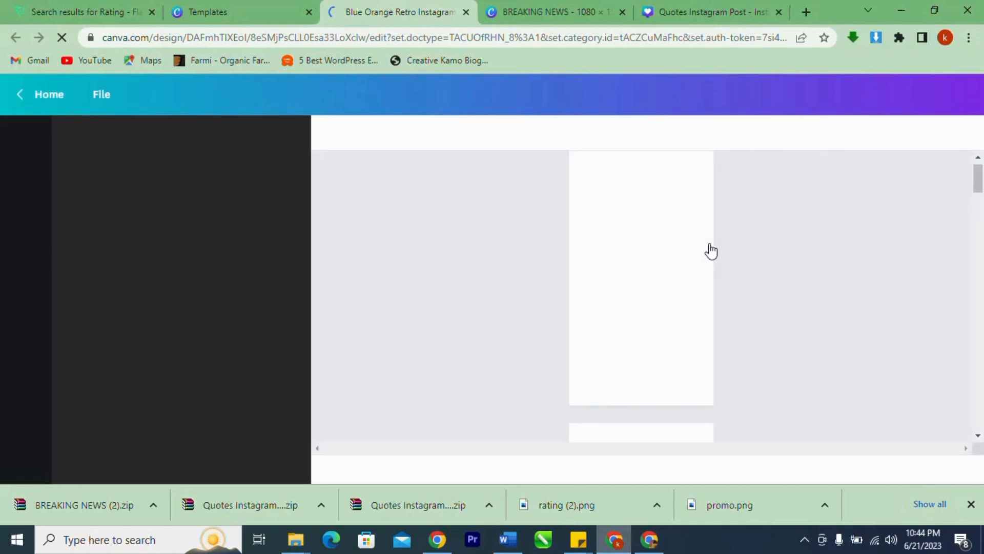
{"action": "left_click", "coordinate": [507, 540]}
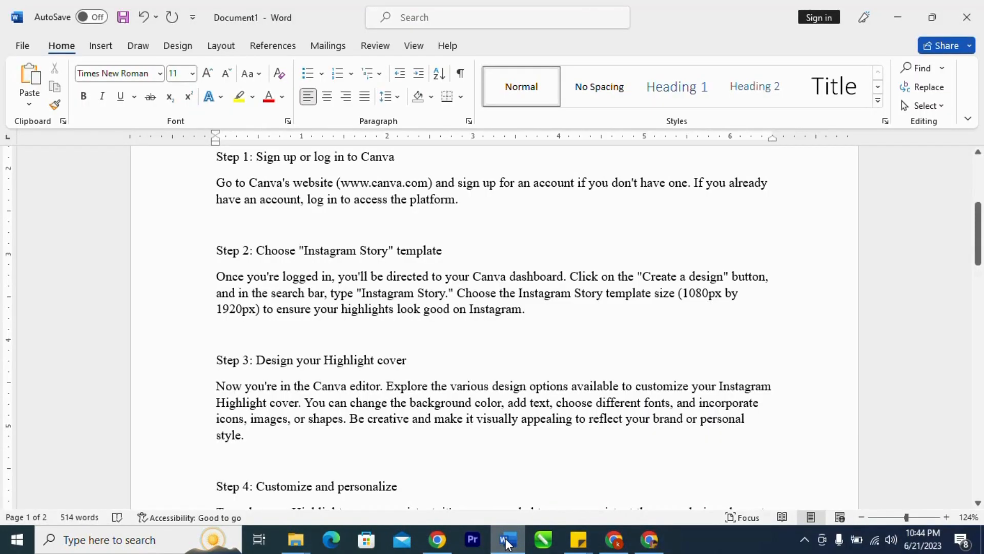
{"action": "left_click", "coordinate": [614, 539]}
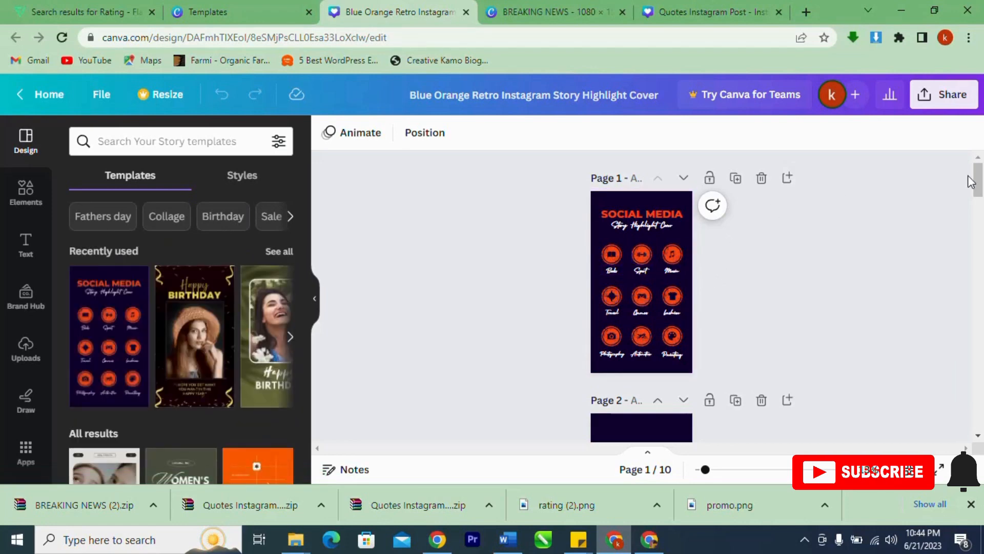
Recolour the round badge behind the book icon on page 2, trying violet and settling on white from the document colours.
{"action": "left_click_drag", "start_coordinate": [978, 186], "coordinate": [982, 208]}
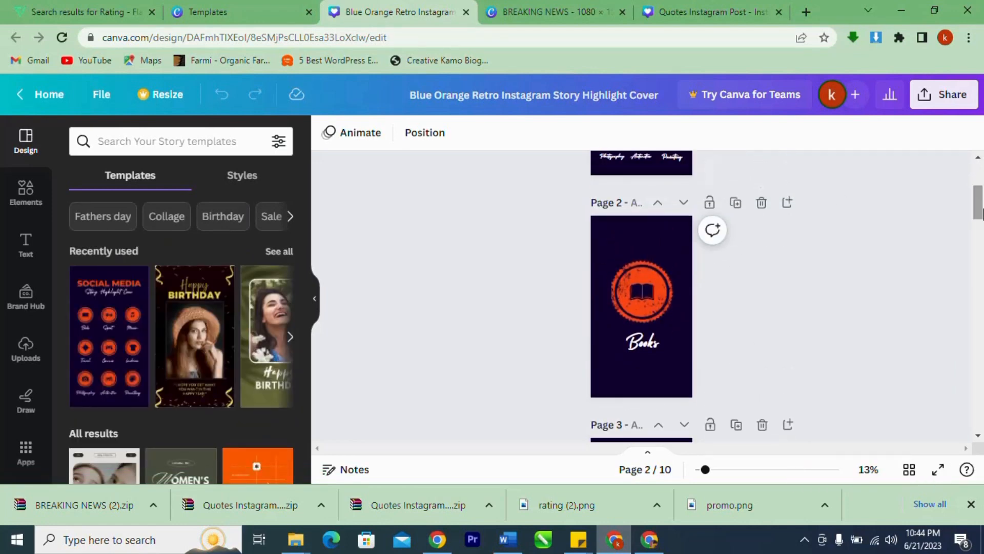
{"action": "left_click", "coordinate": [642, 293]}
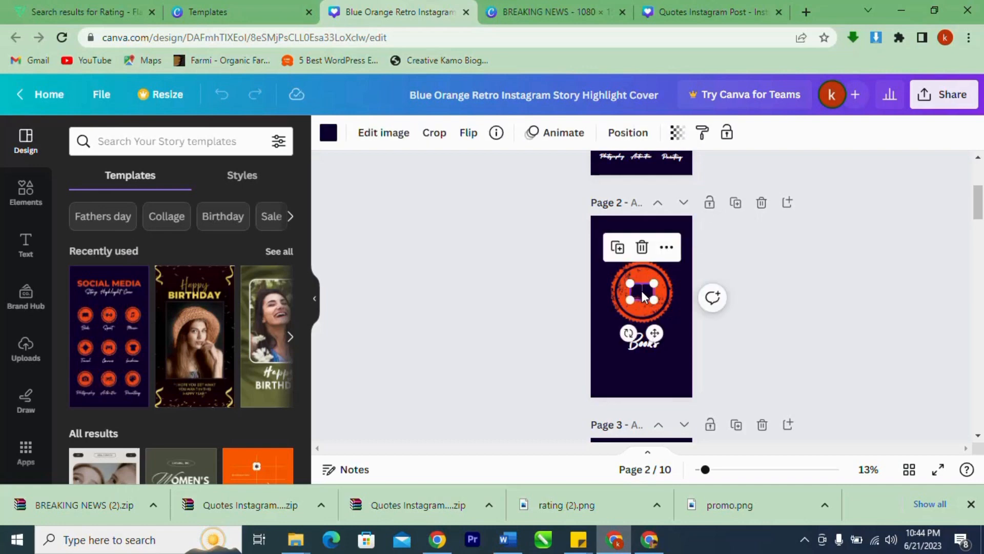
{"action": "left_click", "coordinate": [629, 306]}
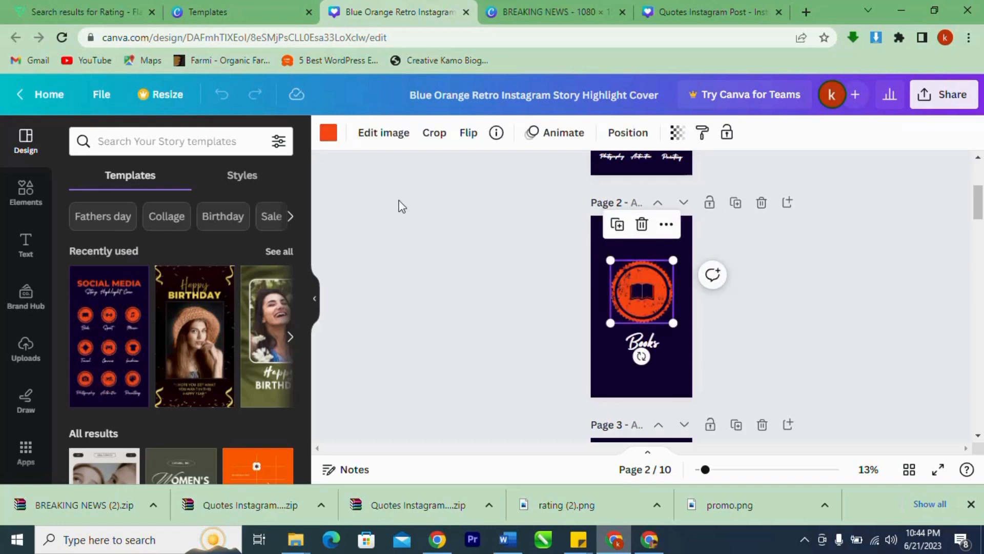
{"action": "left_click", "coordinate": [328, 132]}
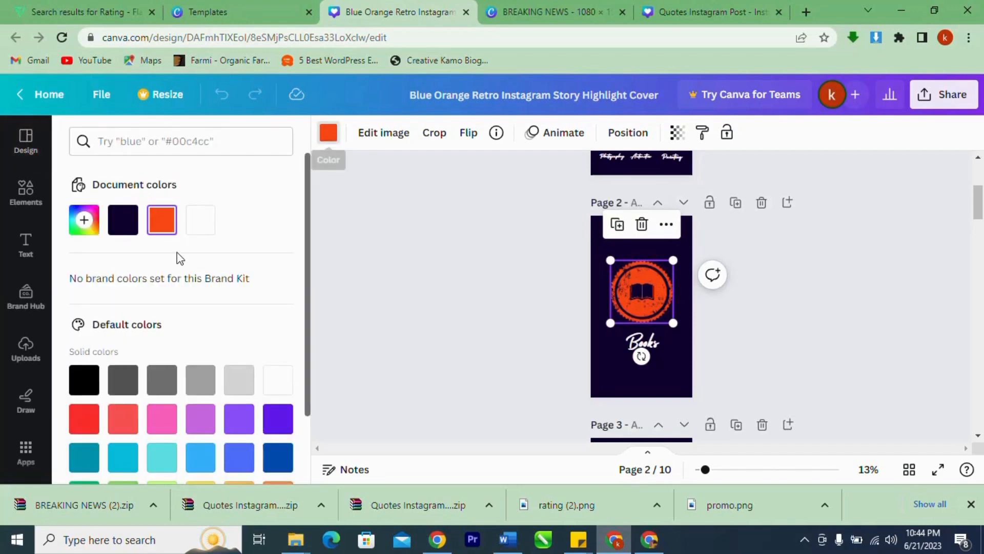
{"action": "left_click", "coordinate": [278, 418]}
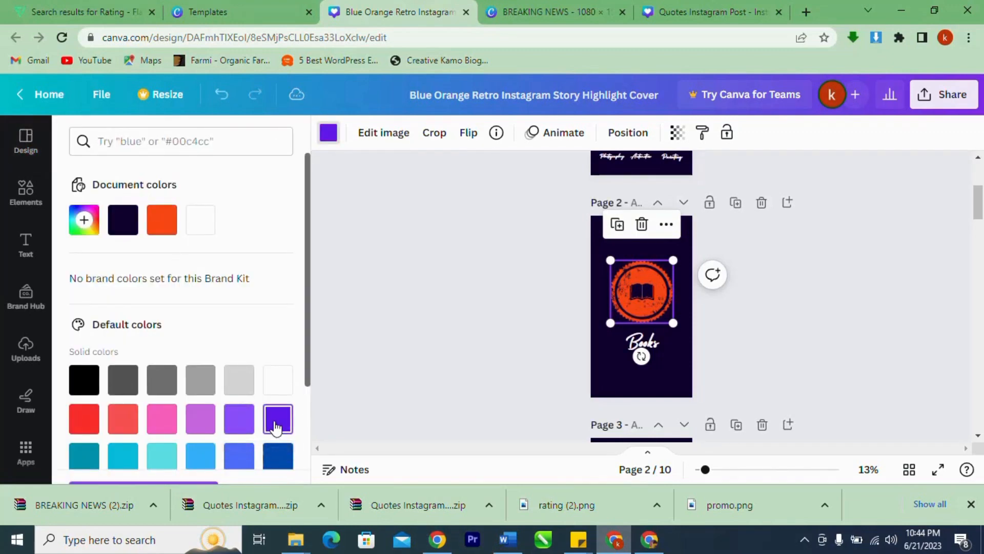
{"action": "left_click", "coordinate": [200, 221]}
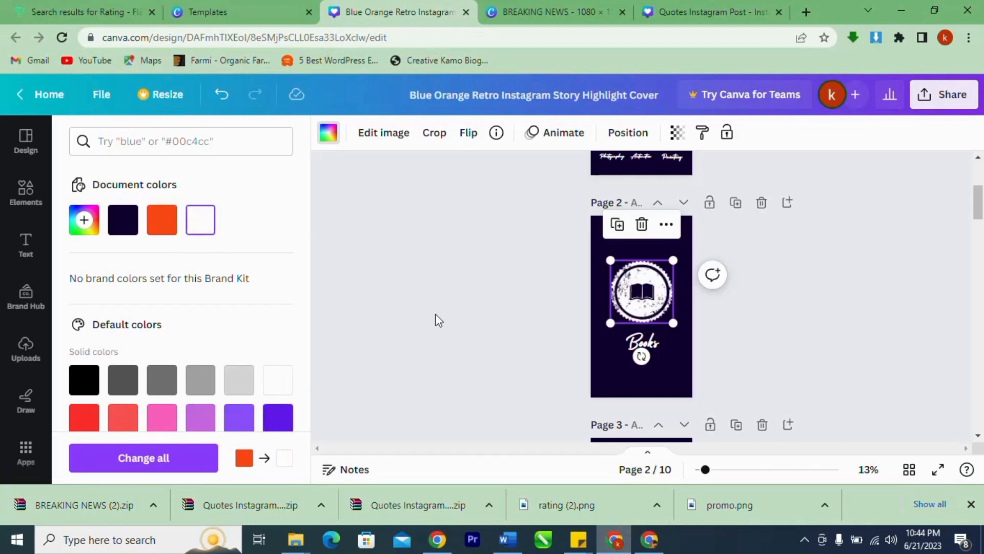
{"action": "left_click", "coordinate": [446, 347]}
Delete the book icon from the page 2 badge and search the graphics elements for "chair".
{"action": "left_click", "coordinate": [637, 295]}
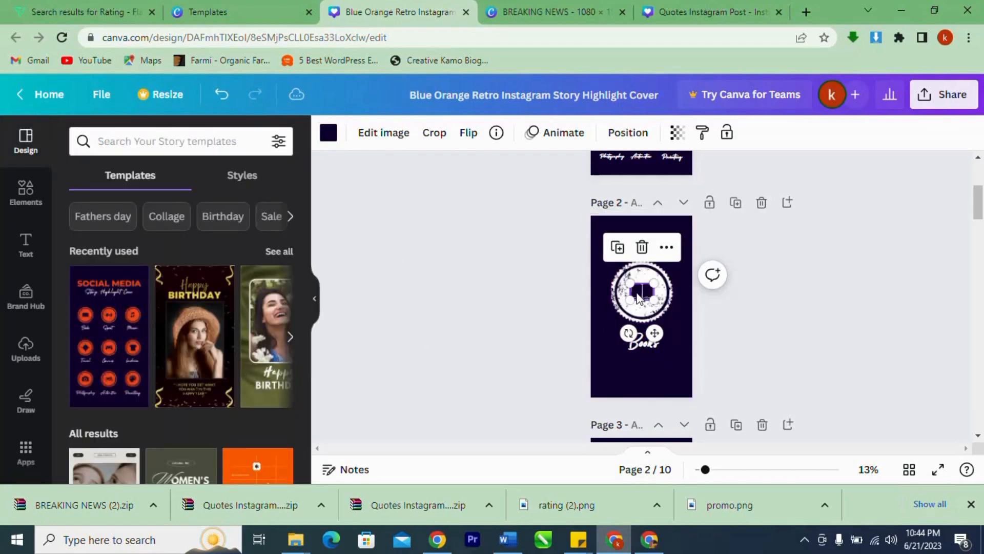
{"action": "key", "text": "Delete"}
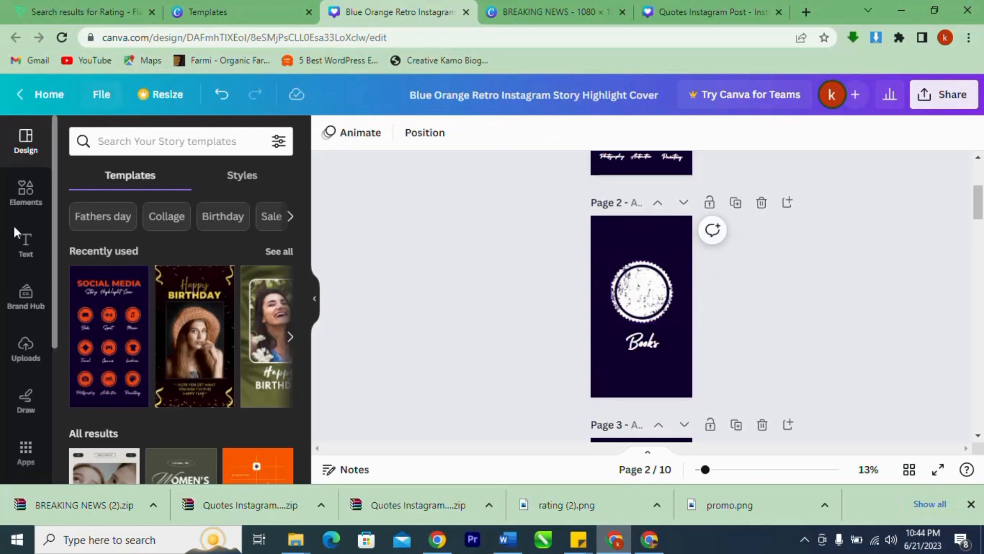
{"action": "left_click", "coordinate": [26, 192]}
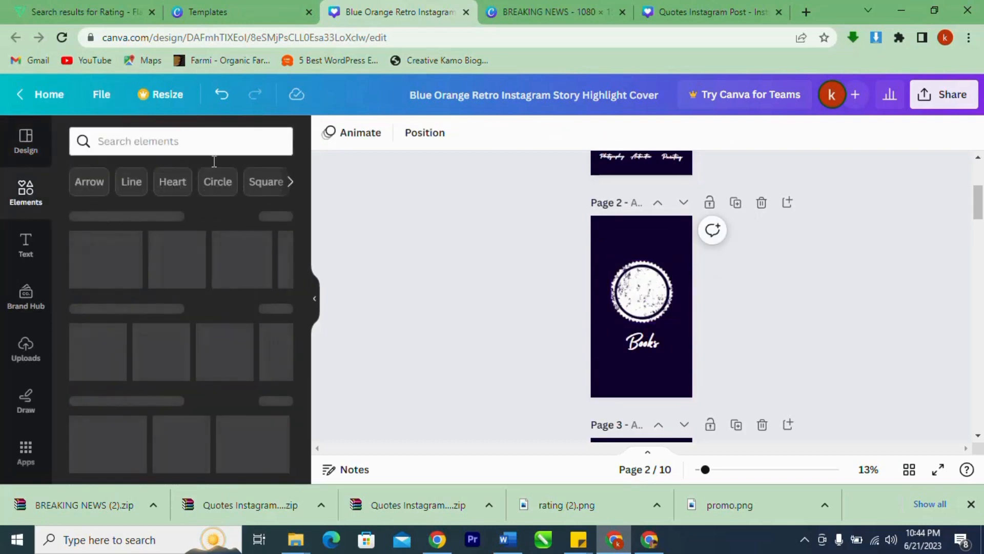
{"action": "left_click", "coordinate": [157, 137]}
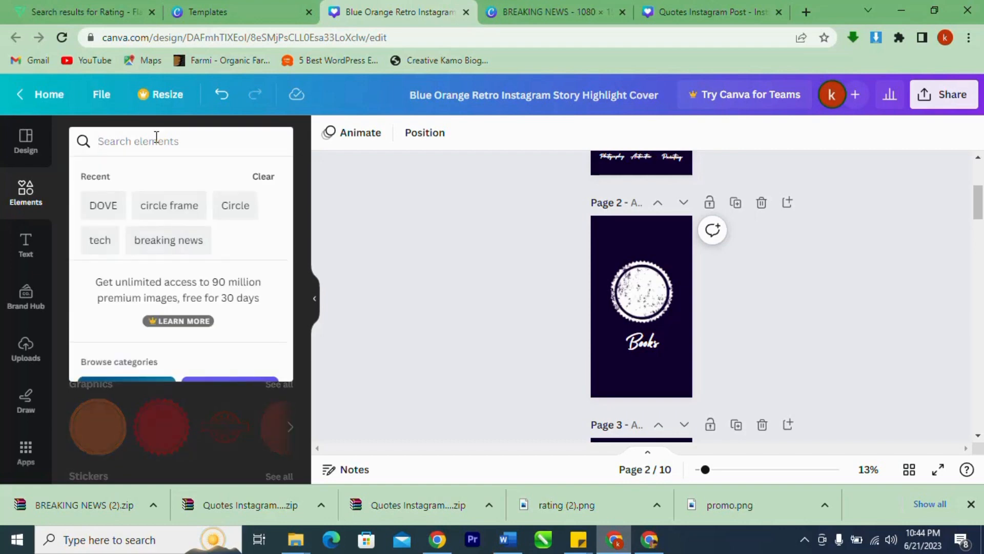
{"action": "type", "text": "chair"}
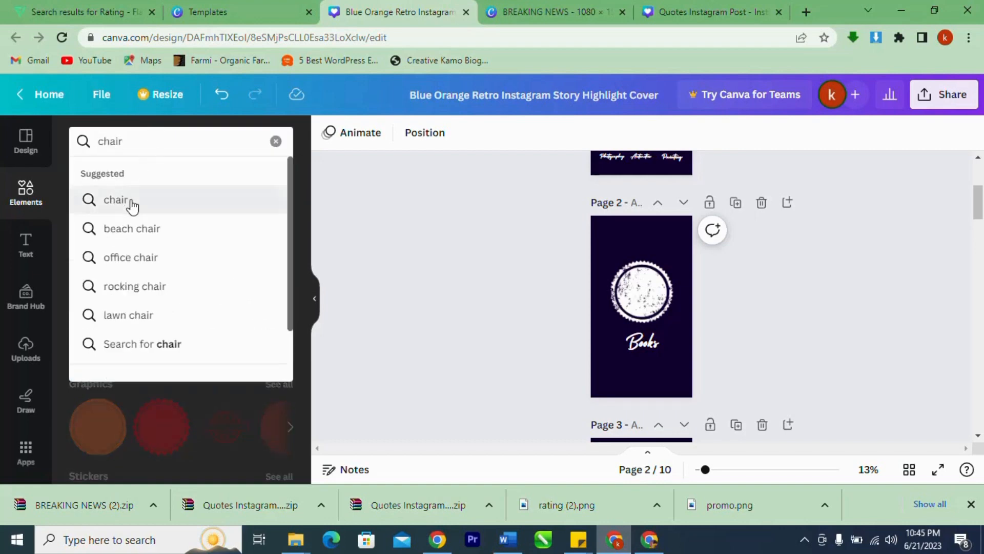
{"action": "left_click", "coordinate": [116, 200]}
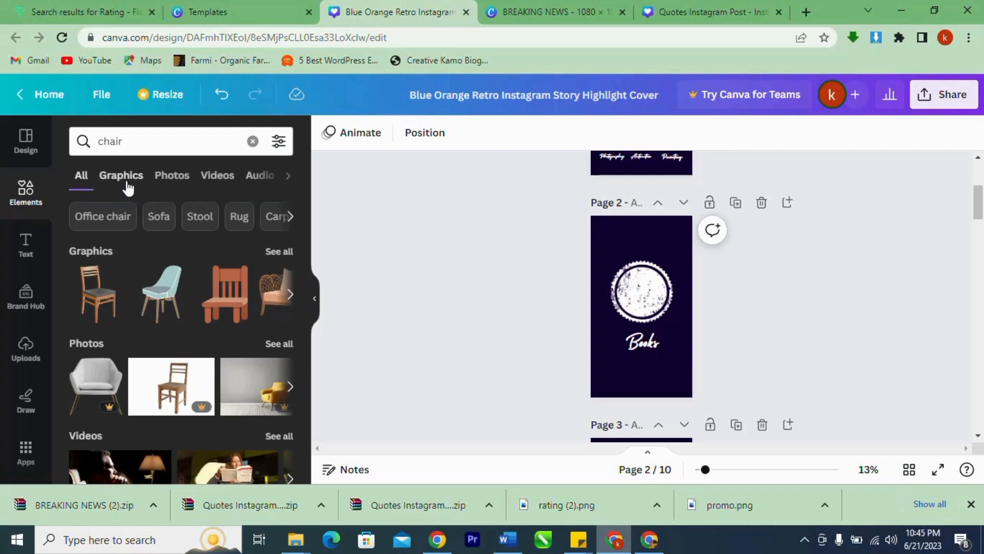
{"action": "left_click", "coordinate": [127, 185]}
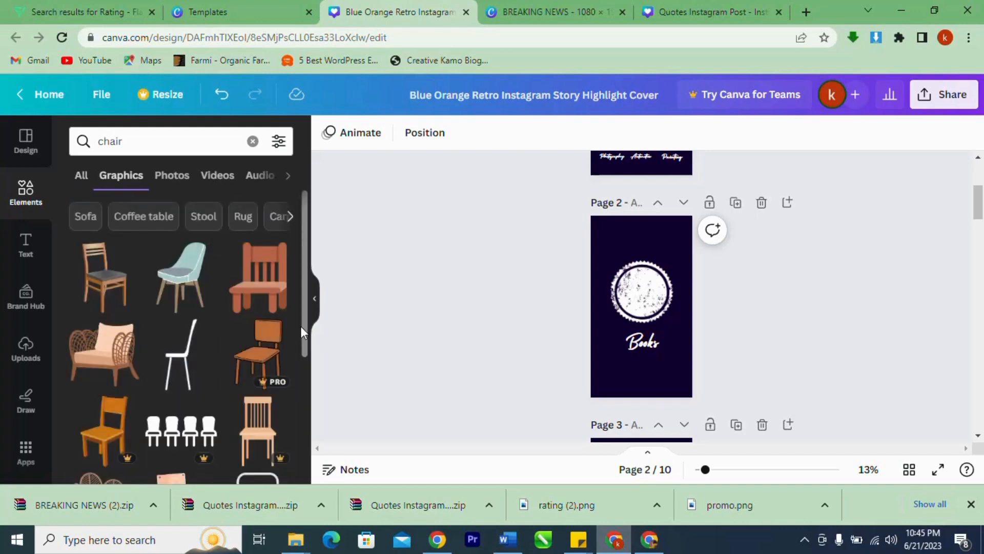
Add the orange rounded chair graphic to page 2, scaled down and placed inside the white badge.
{"action": "left_click_drag", "start_coordinate": [305, 318], "coordinate": [310, 415]}
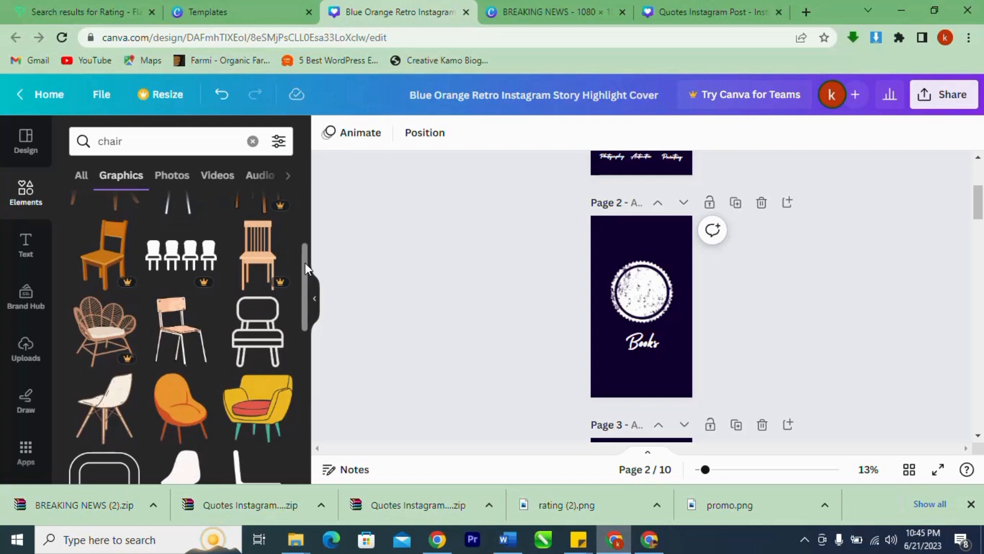
{"action": "left_click_drag", "start_coordinate": [305, 263], "coordinate": [310, 288]}
{"action": "left_click", "coordinate": [173, 334]}
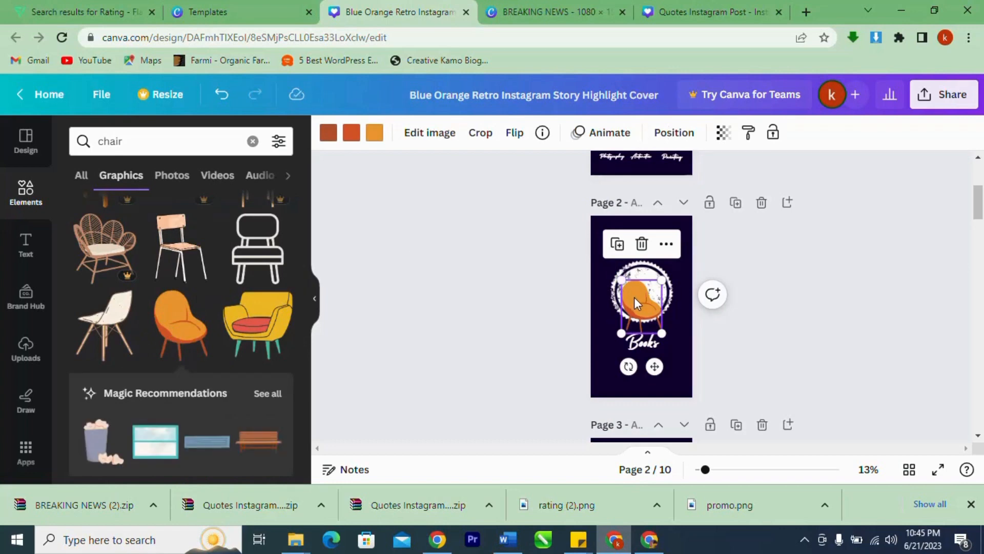
{"action": "left_click_drag", "start_coordinate": [634, 297], "coordinate": [654, 273]}
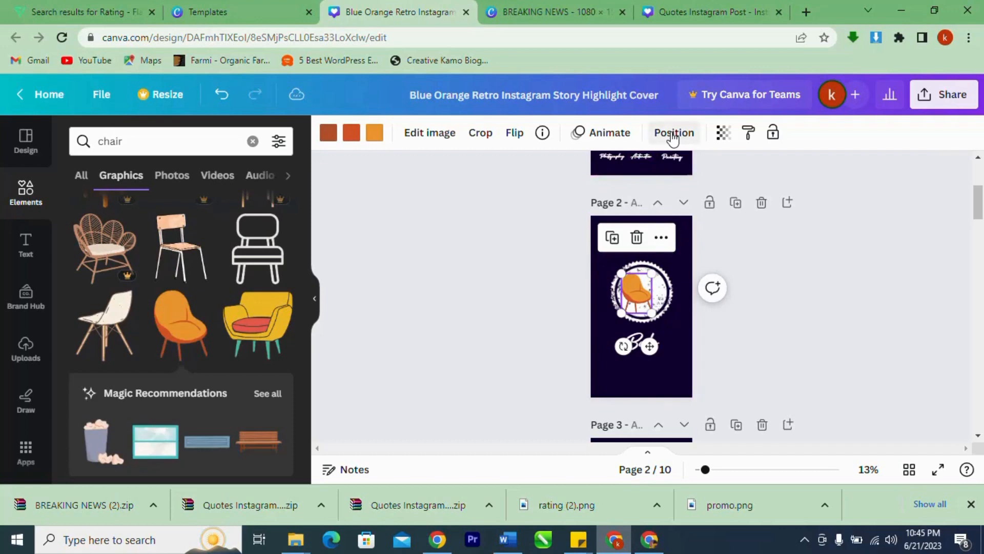
Align the chair and its badge to the centre and middle of page 2, and move the "Books" caption just below the badge.
{"action": "left_click", "coordinate": [672, 132]}
{"action": "left_click", "coordinate": [259, 301]}
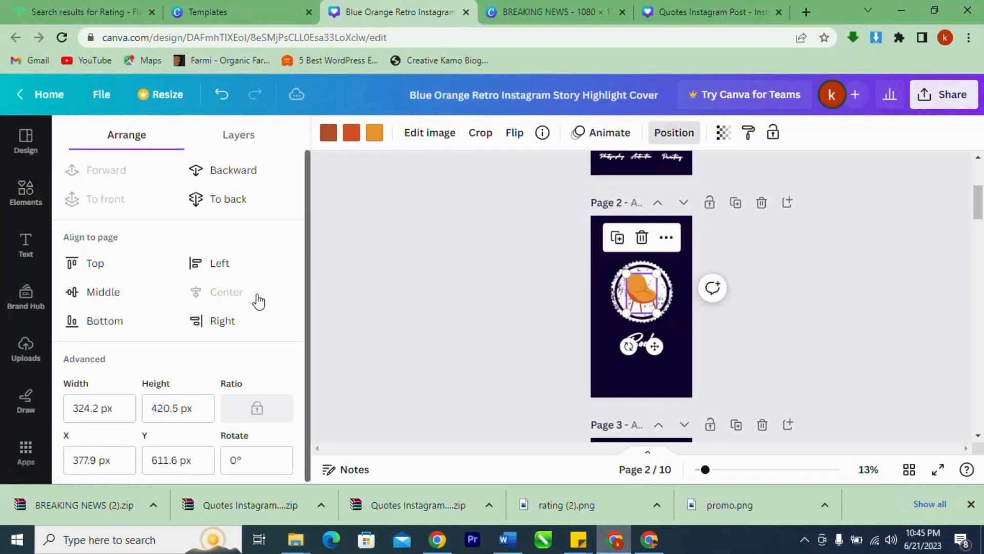
{"action": "left_click", "coordinate": [85, 291]}
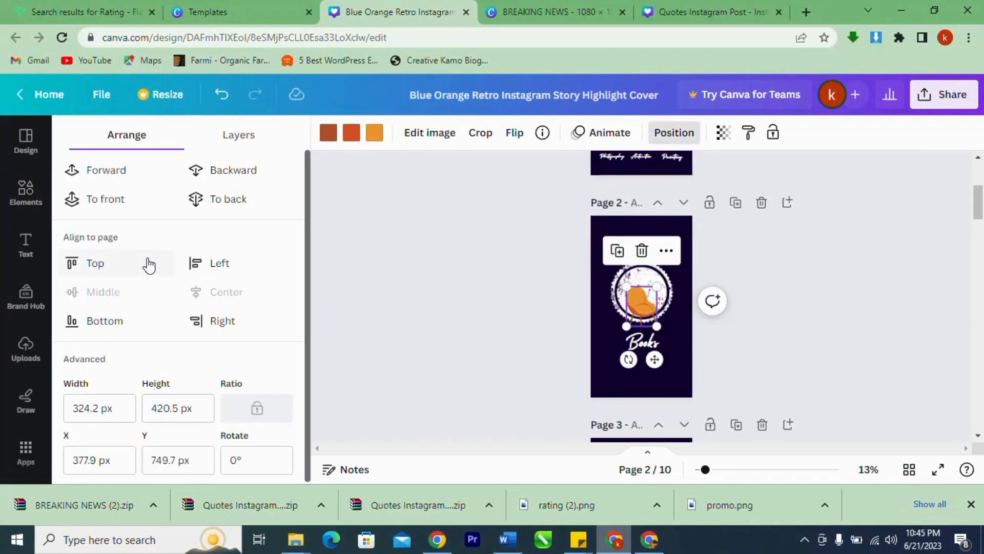
{"action": "left_click", "coordinate": [623, 284]}
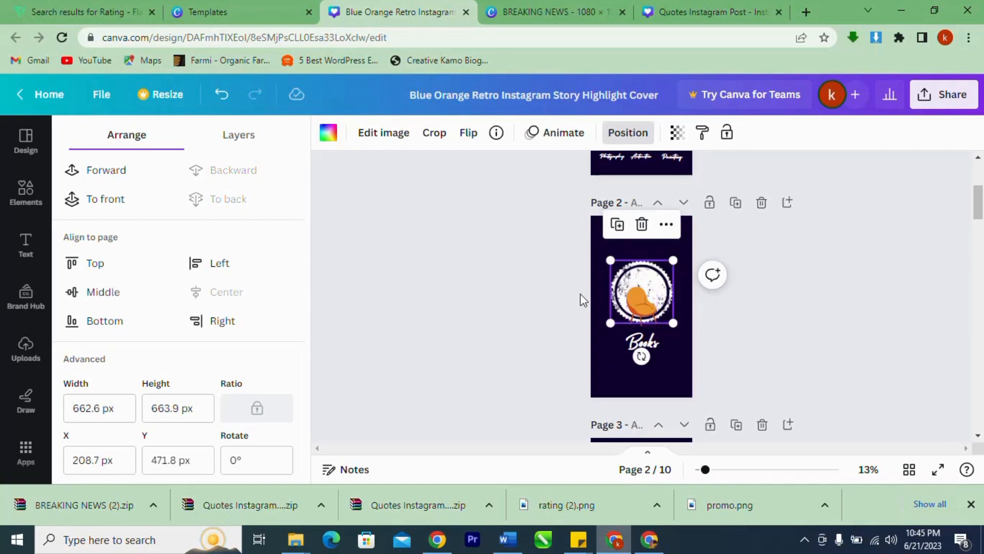
{"action": "left_click", "coordinate": [125, 293]}
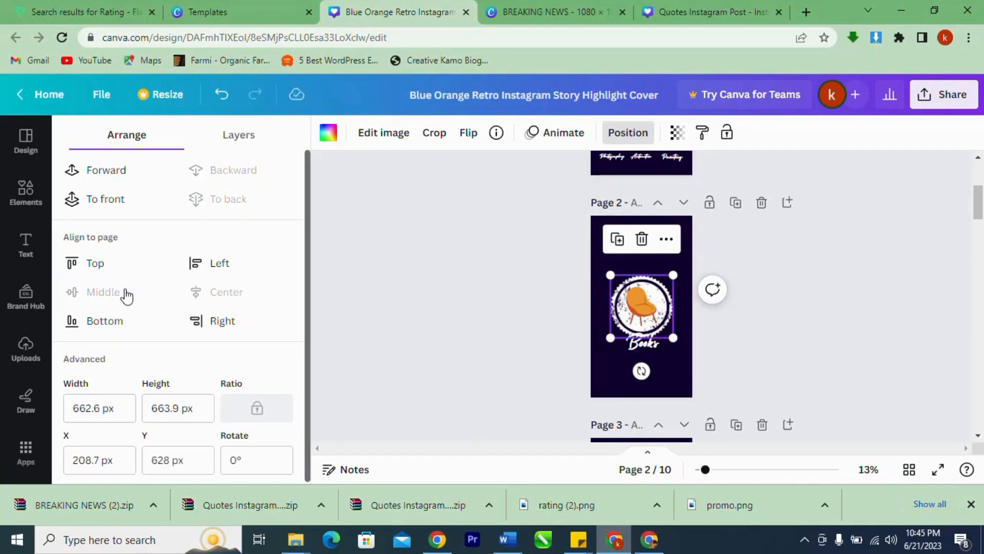
{"action": "left_click", "coordinate": [644, 345]}
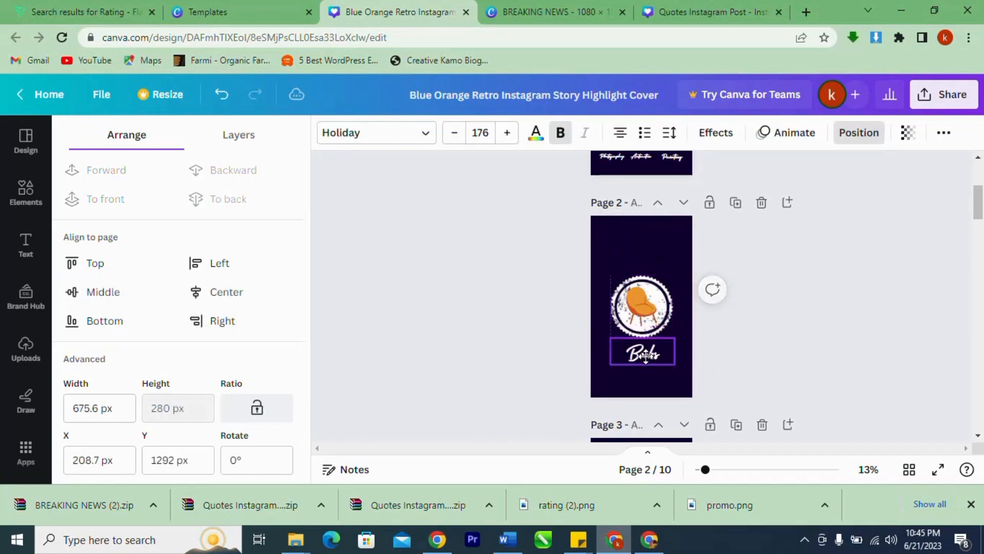
{"action": "left_click", "coordinate": [804, 338]}
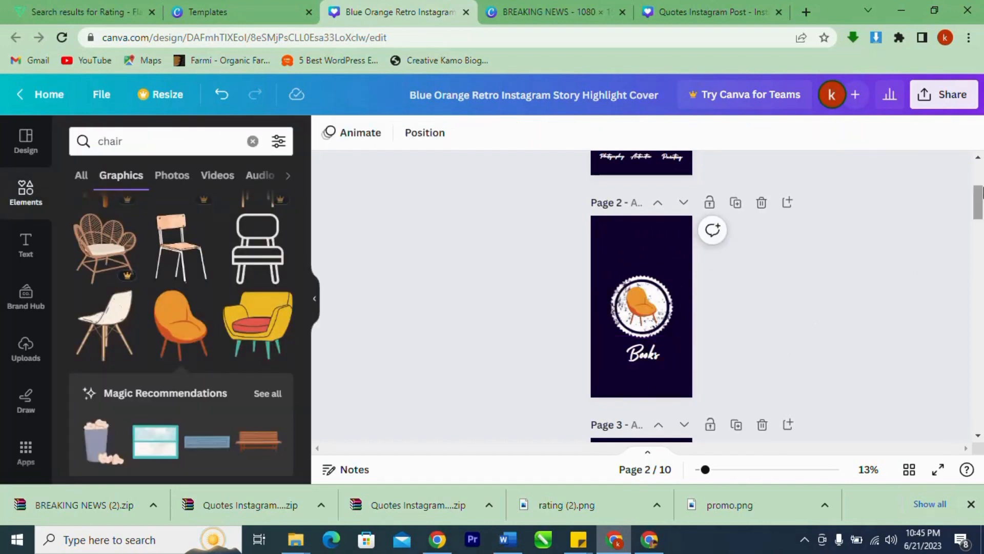
Look over the remaining cover pages and download all 10 pages of the design as JPG.
{"action": "left_click_drag", "start_coordinate": [980, 203], "coordinate": [980, 350]}
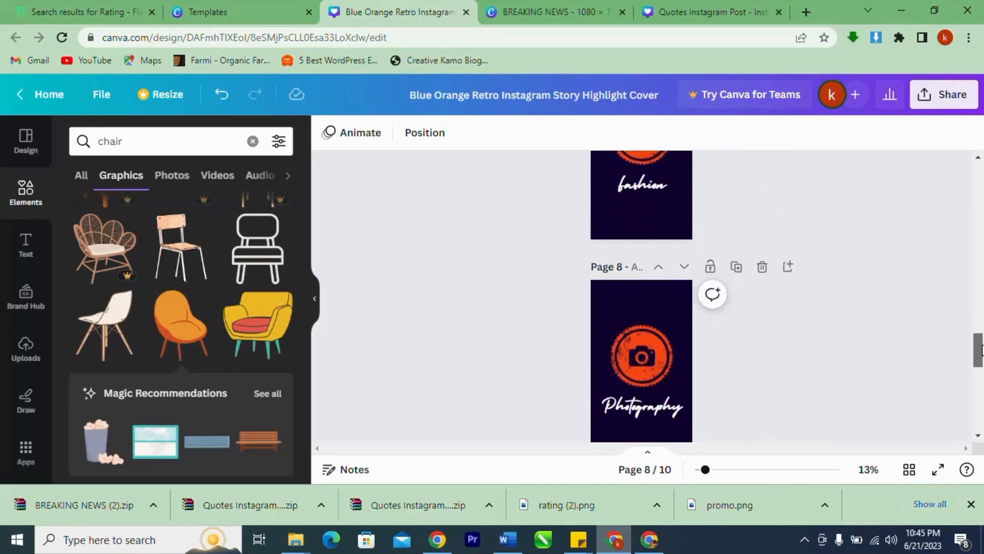
{"action": "left_click", "coordinate": [940, 99]}
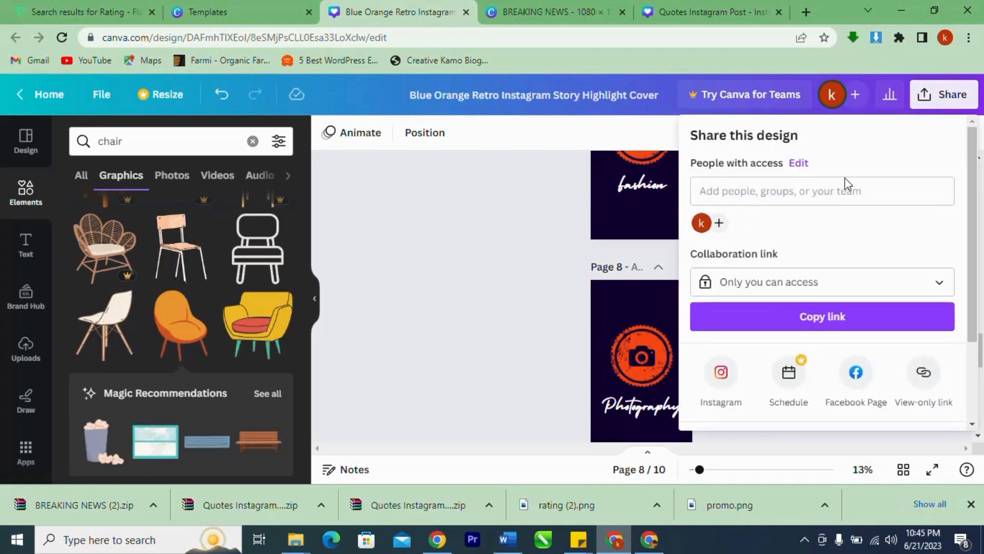
{"action": "scroll", "coordinate": [815, 284], "scroll_direction": "down", "scroll_amount": 3}
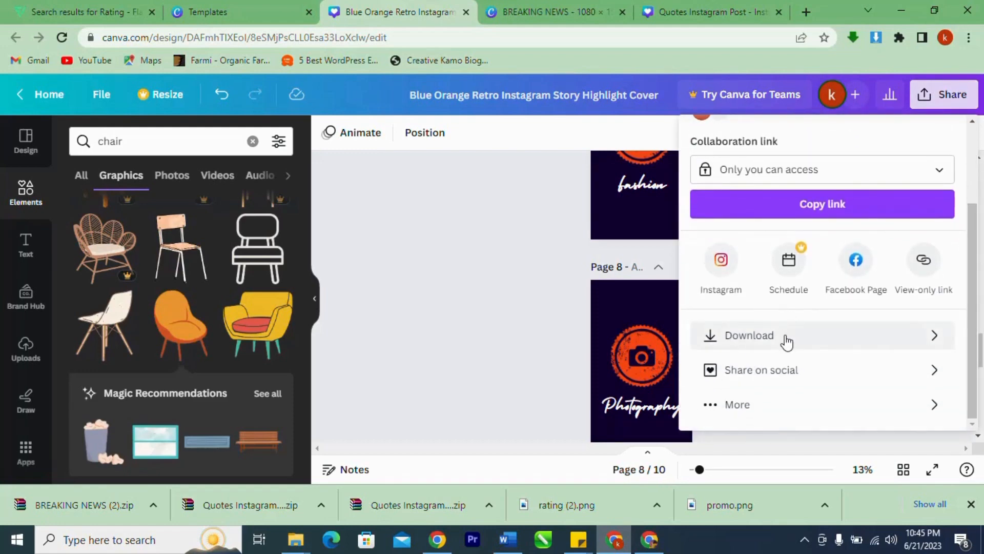
{"action": "left_click", "coordinate": [784, 341]}
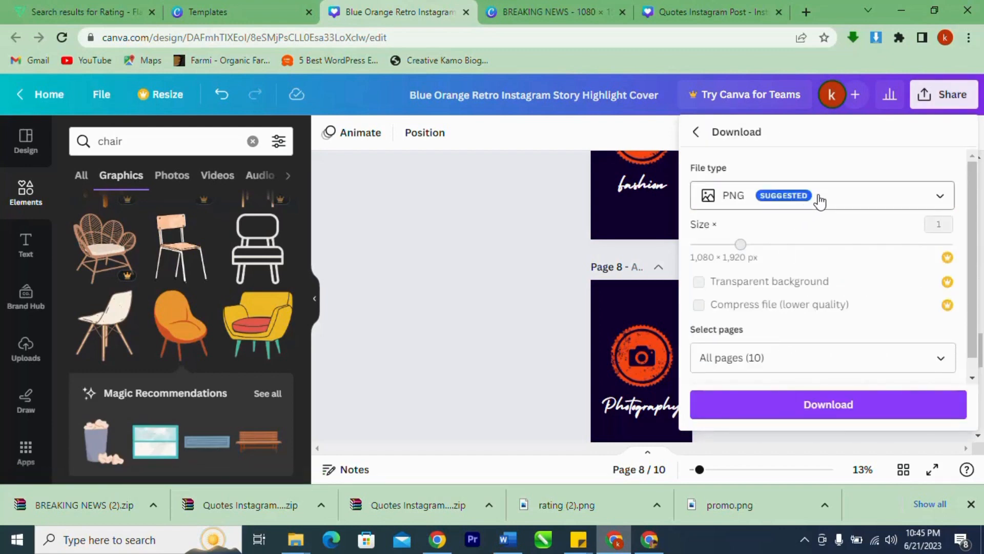
{"action": "left_click", "coordinate": [820, 201]}
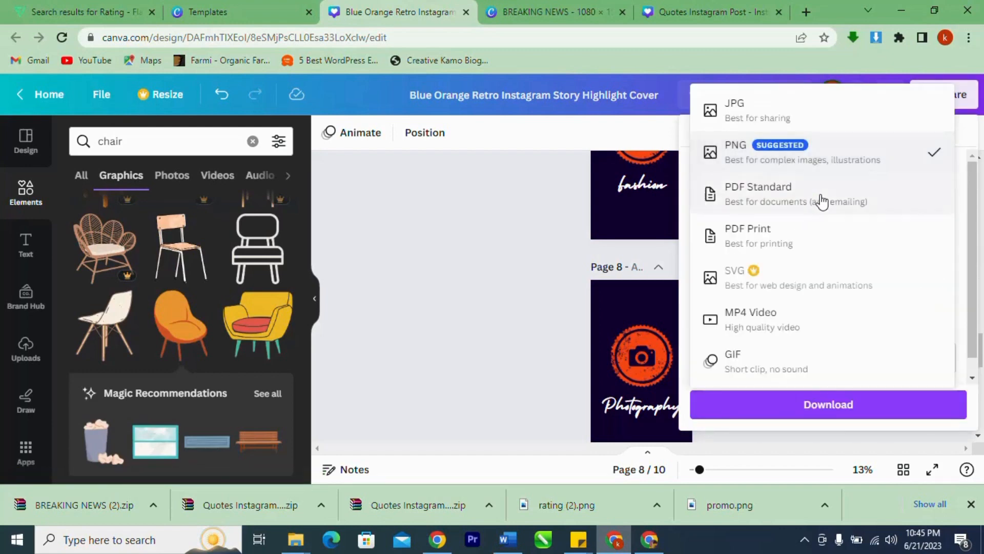
{"action": "left_click", "coordinate": [838, 127]}
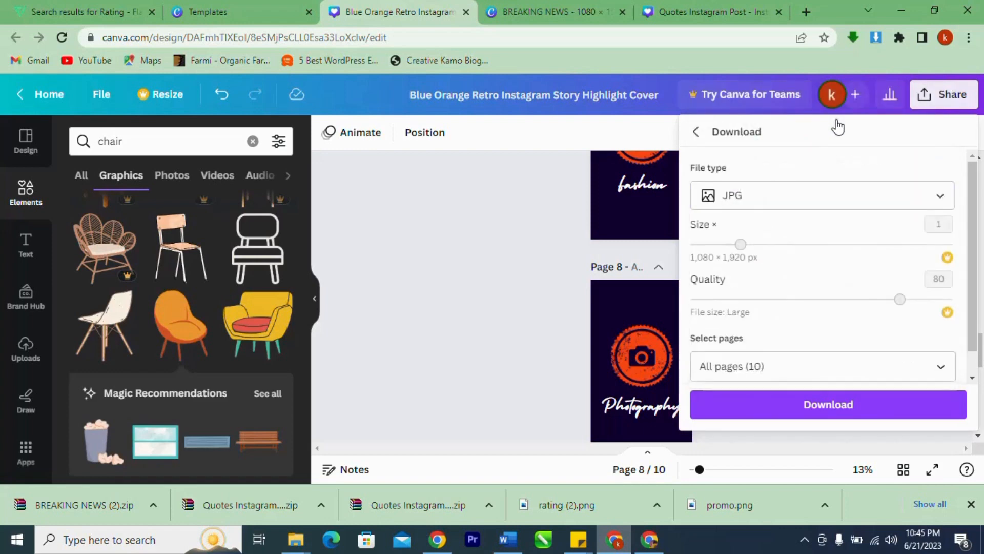
{"action": "left_click", "coordinate": [817, 410]}
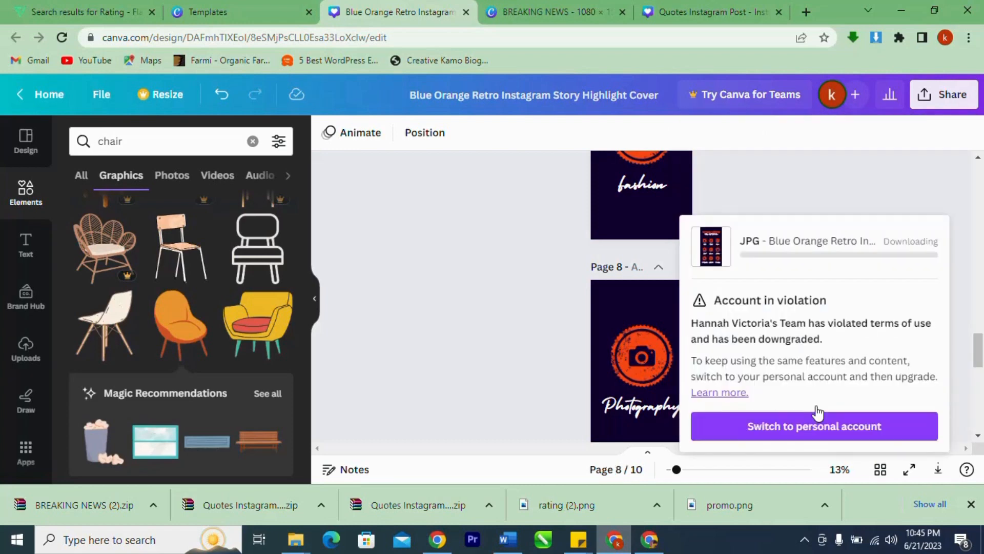
{"action": "left_click", "coordinate": [901, 255]}
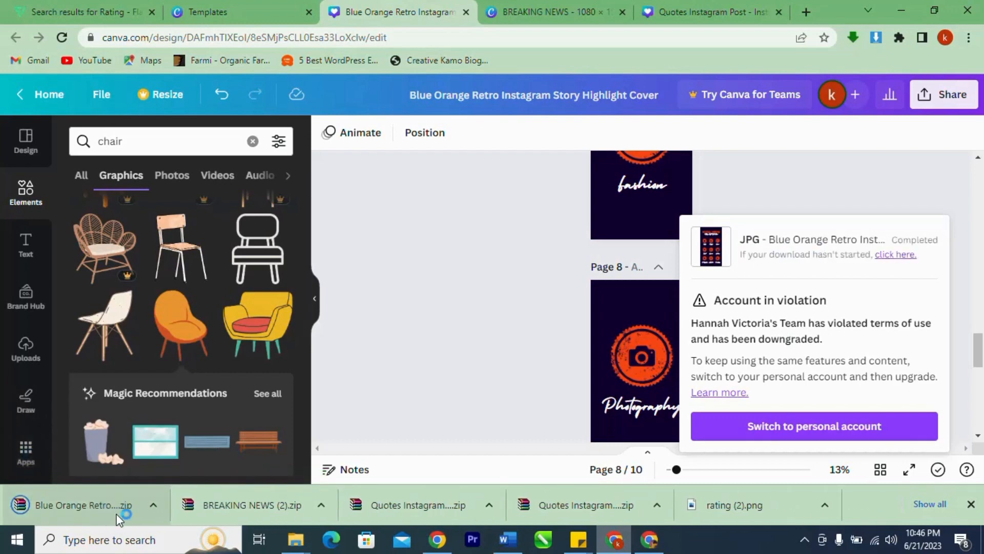
Switch to the other Chrome window and search Google for "download winrar".
{"action": "left_click", "coordinate": [152, 505]}
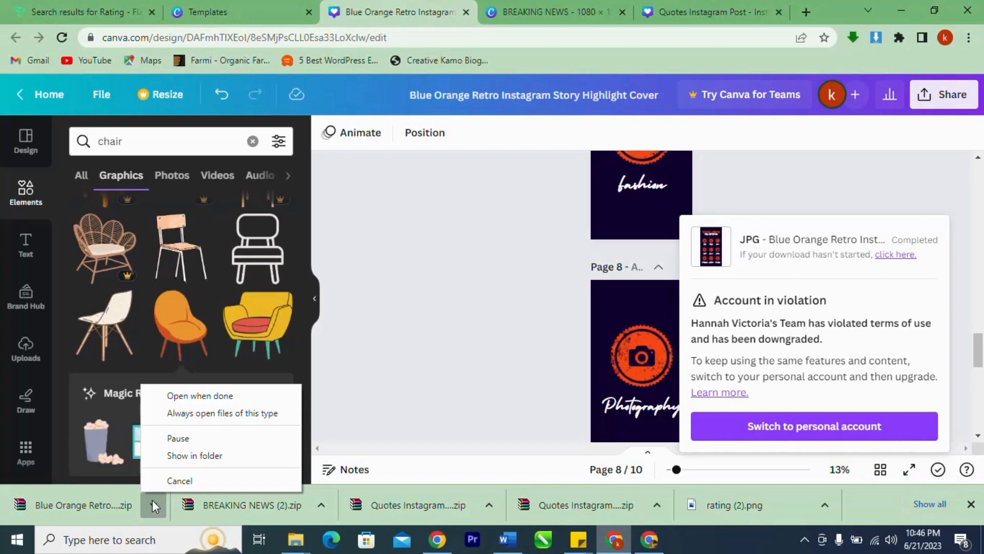
{"action": "left_click", "coordinate": [434, 548]}
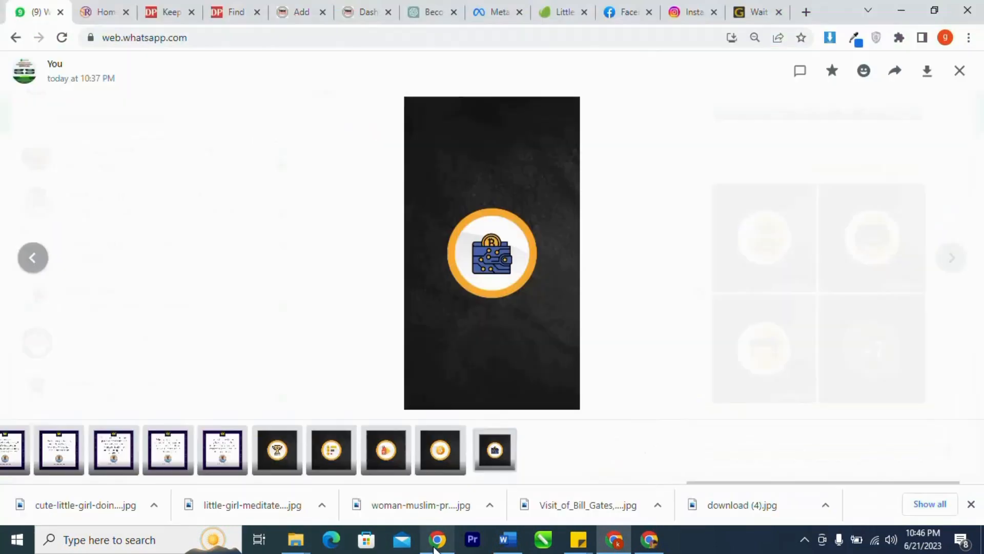
{"action": "left_click", "coordinate": [469, 9]}
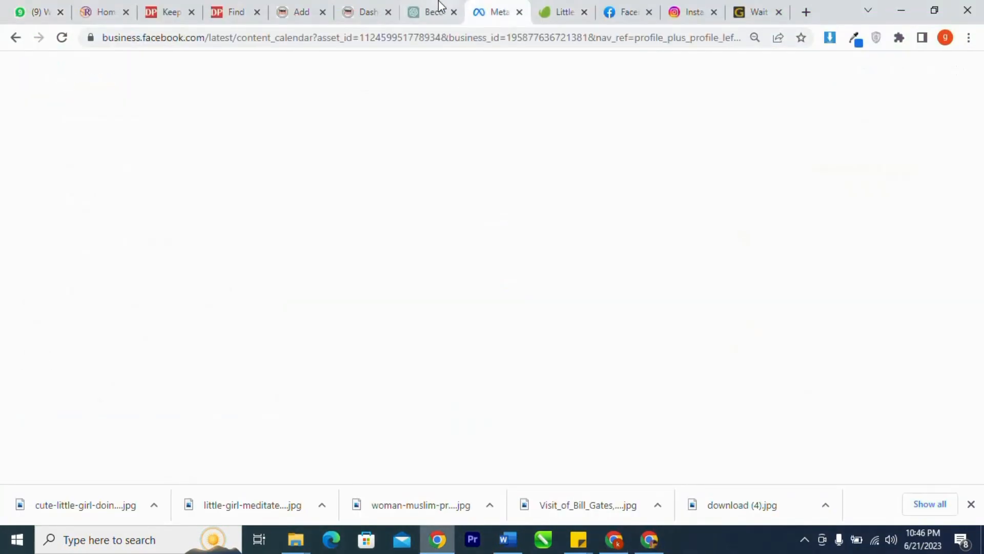
{"action": "left_click", "coordinate": [434, 5]}
{"action": "left_click", "coordinate": [424, 32]}
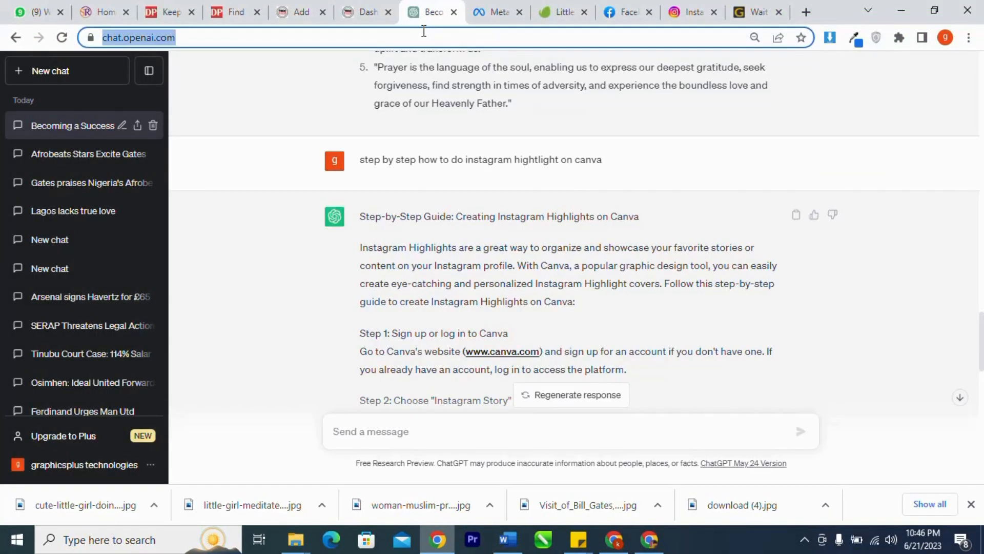
{"action": "type", "text": "gggod"}
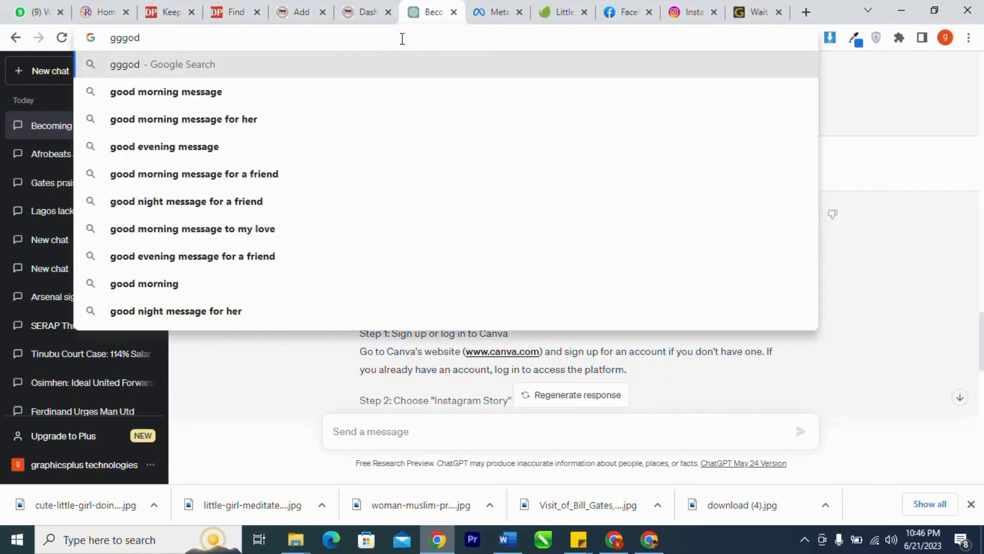
{"action": "key", "text": "Return"}
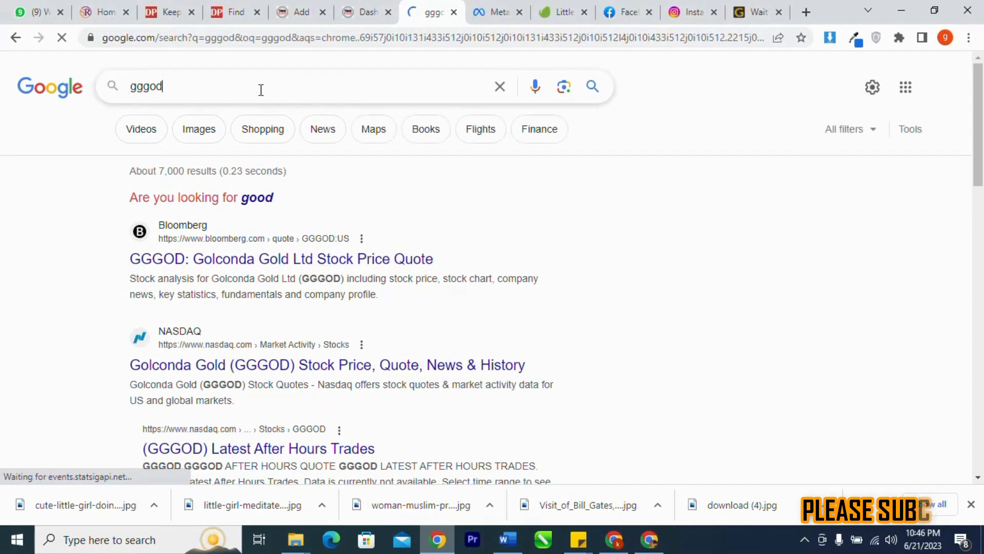
{"action": "double_click", "coordinate": [261, 90]}
{"action": "type", "text": "down"}
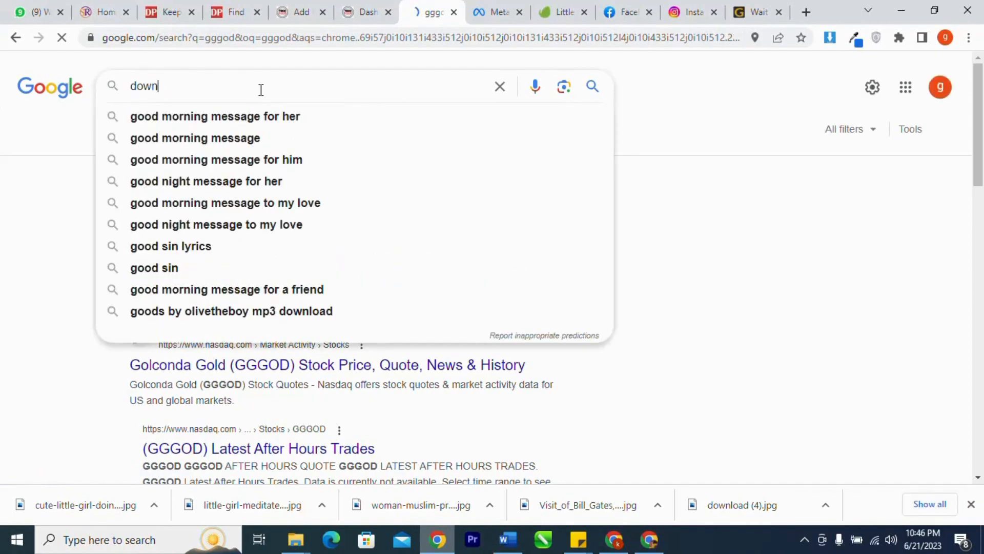
{"action": "type", "text": "laod winrq"}
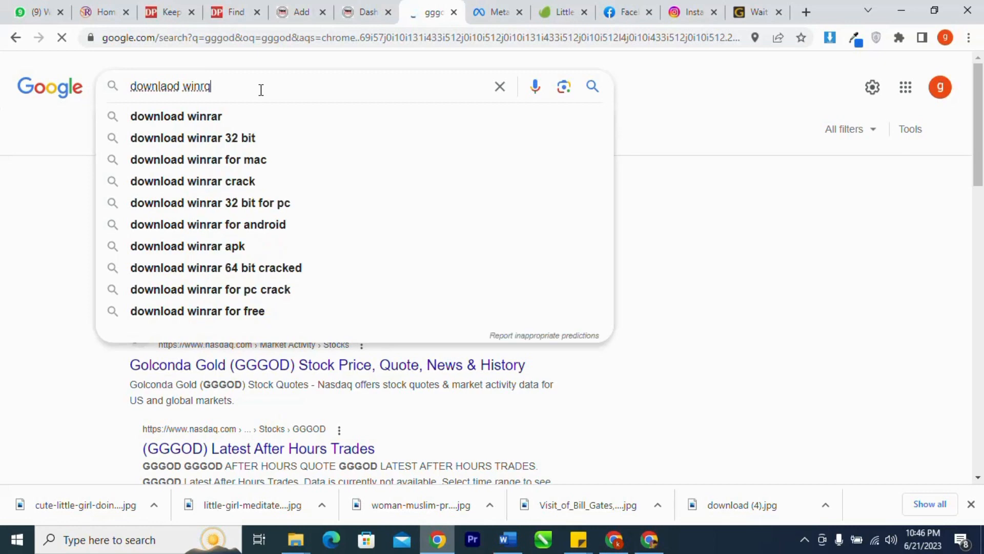
{"action": "key", "text": "Down"}
{"action": "key", "text": "Return"}
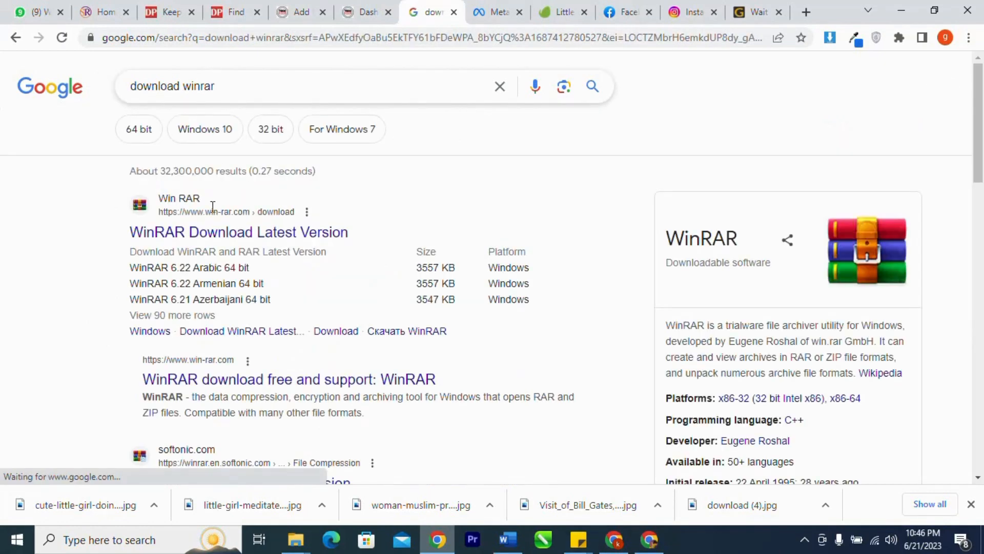
Open the WinRAR download page, request the WinRAR 6.22 English 64 bit installer, and dismiss the download dialog.
{"action": "left_click", "coordinate": [235, 237]}
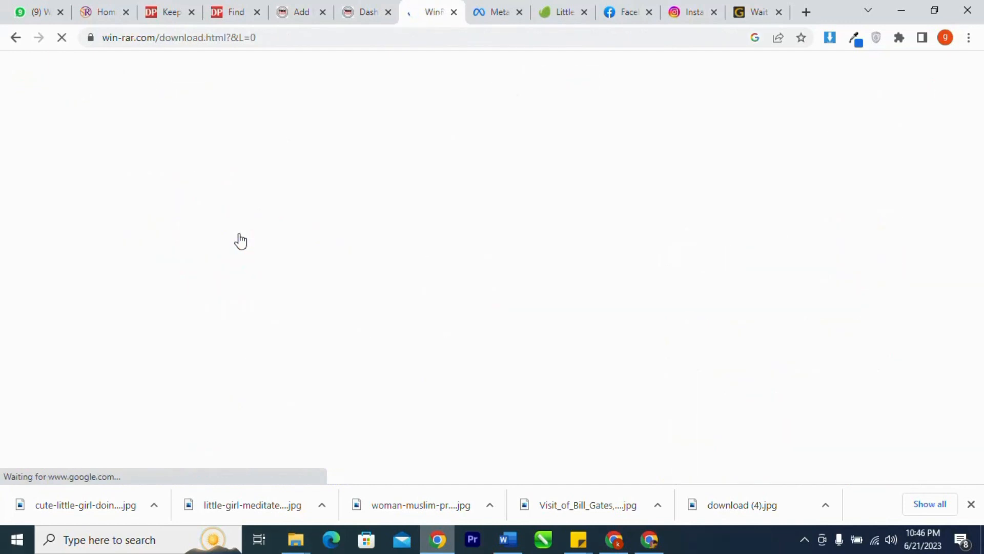
{"action": "left_click_drag", "start_coordinate": [239, 244], "coordinate": [446, 294]}
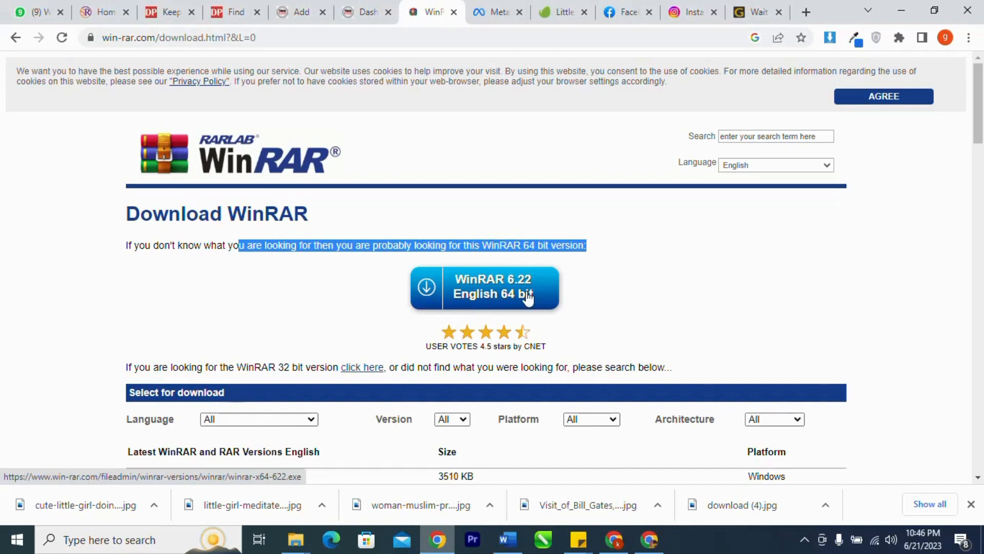
{"action": "left_click", "coordinate": [480, 280]}
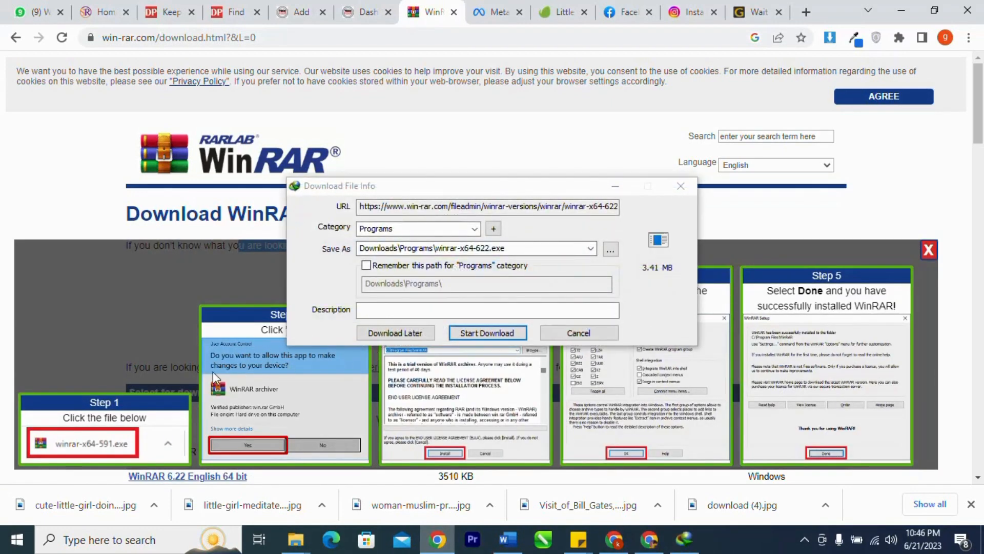
{"action": "left_click", "coordinate": [691, 191]}
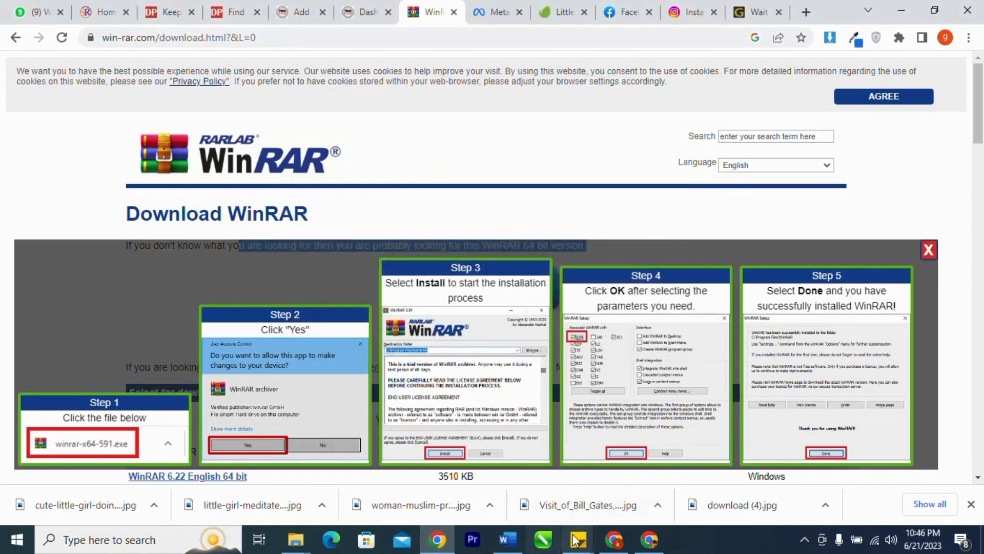
Return to the Canva window, show the downloaded highlight cover zip in its folder, and extract it to a folder of the same name.
{"action": "left_click", "coordinate": [610, 541]}
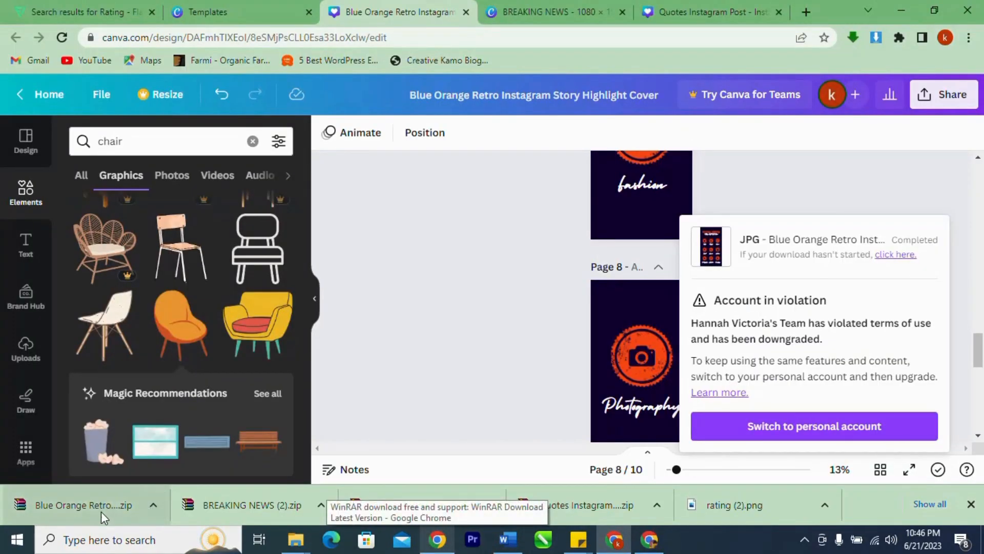
{"action": "left_click", "coordinate": [154, 506]}
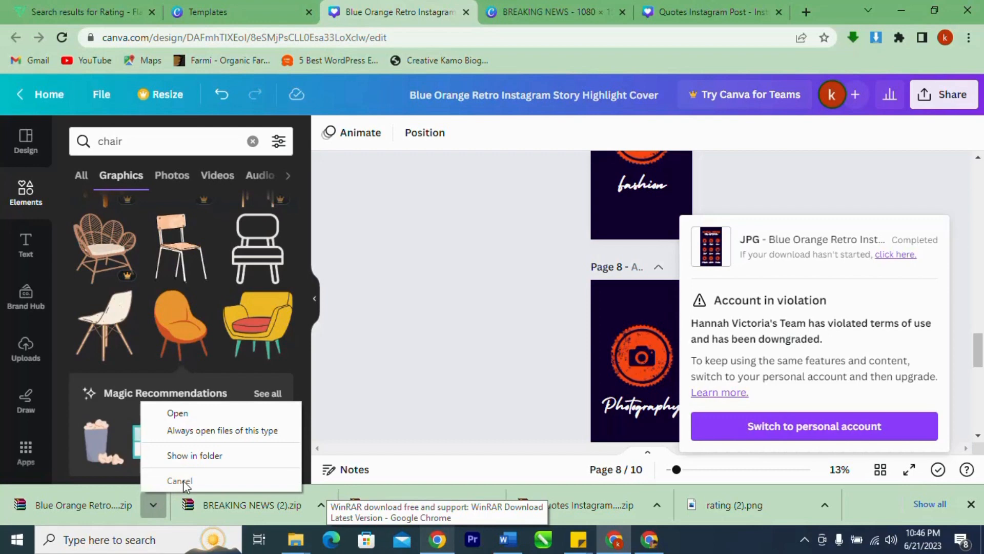
{"action": "left_click", "coordinate": [206, 459]}
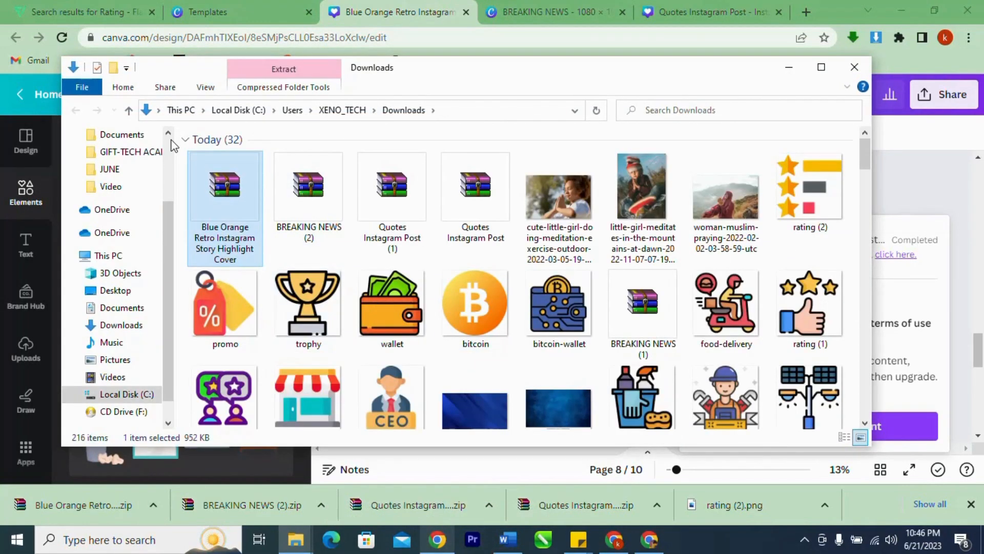
{"action": "right_click", "coordinate": [208, 161]}
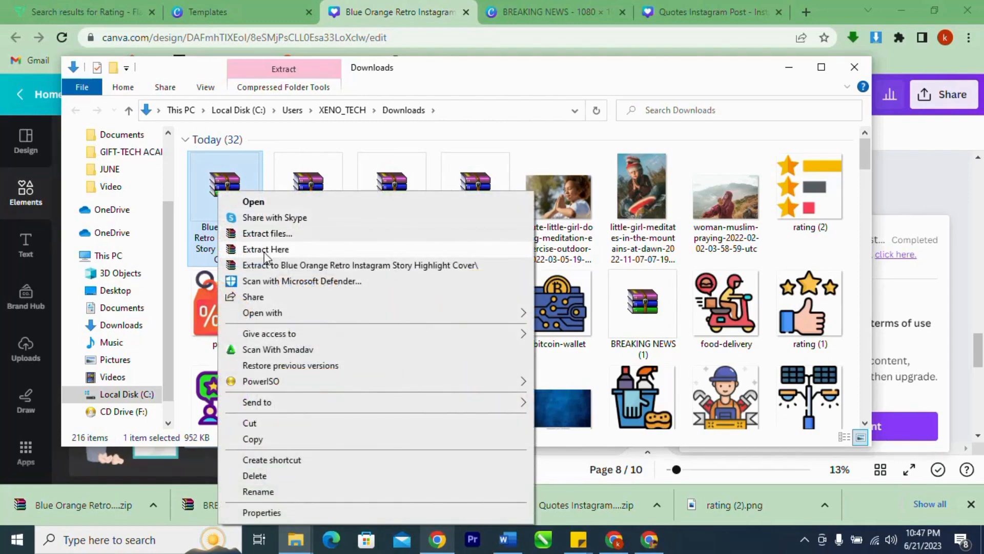
{"action": "left_click", "coordinate": [282, 271]}
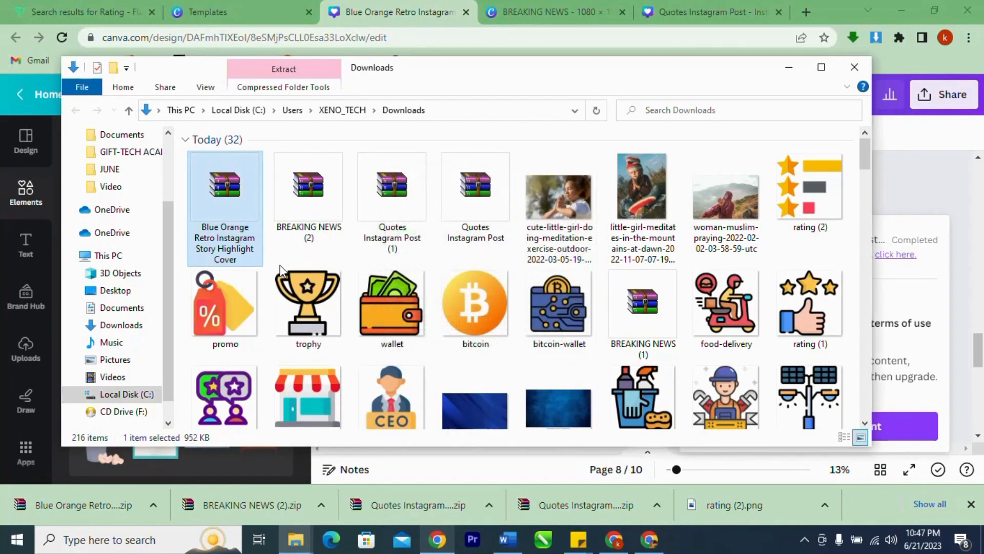
Open the extracted "Blue Orange Retro Instagram Story Highlight Cover" folder in Downloads and look over the cover images.
{"action": "left_click", "coordinate": [693, 215]}
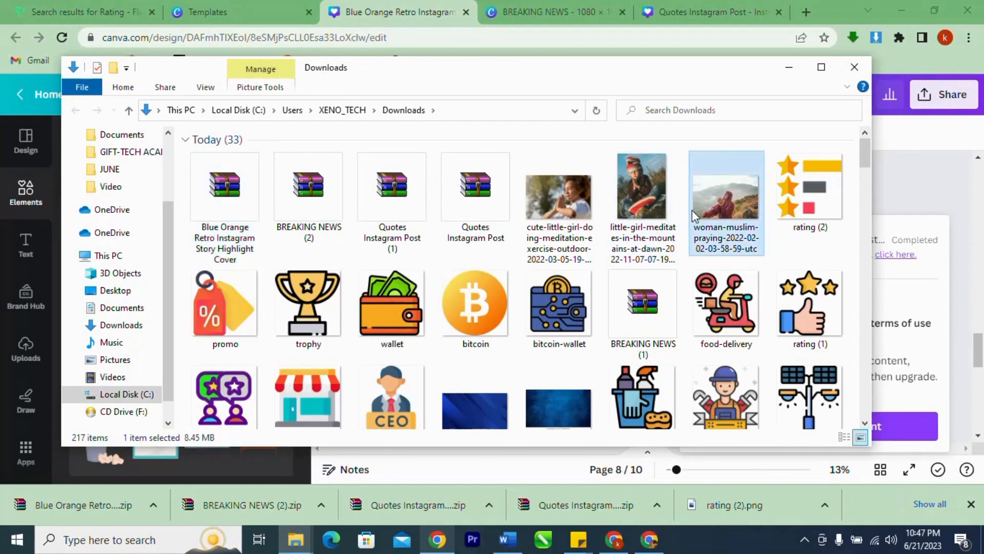
{"action": "left_click", "coordinate": [865, 422]}
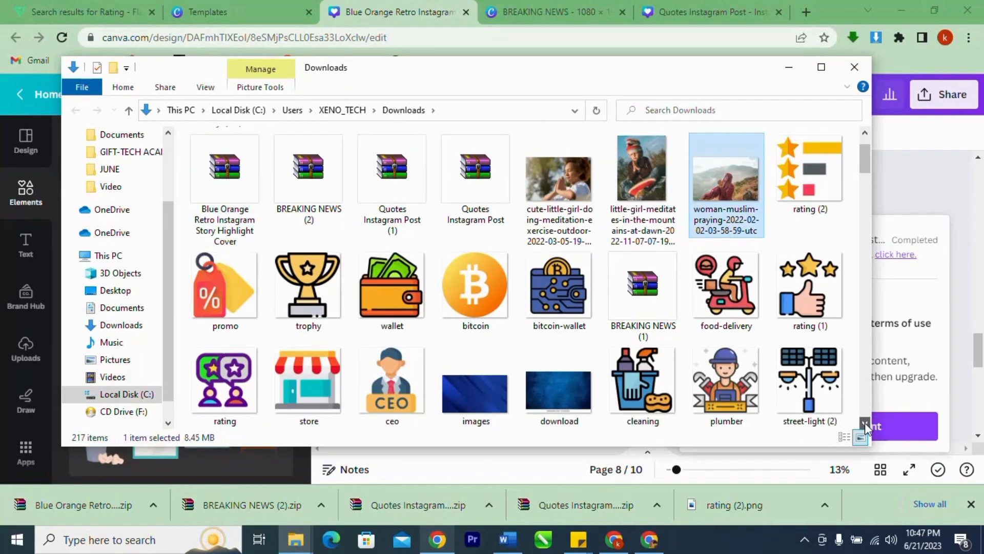
{"action": "double_click", "coordinate": [490, 285]}
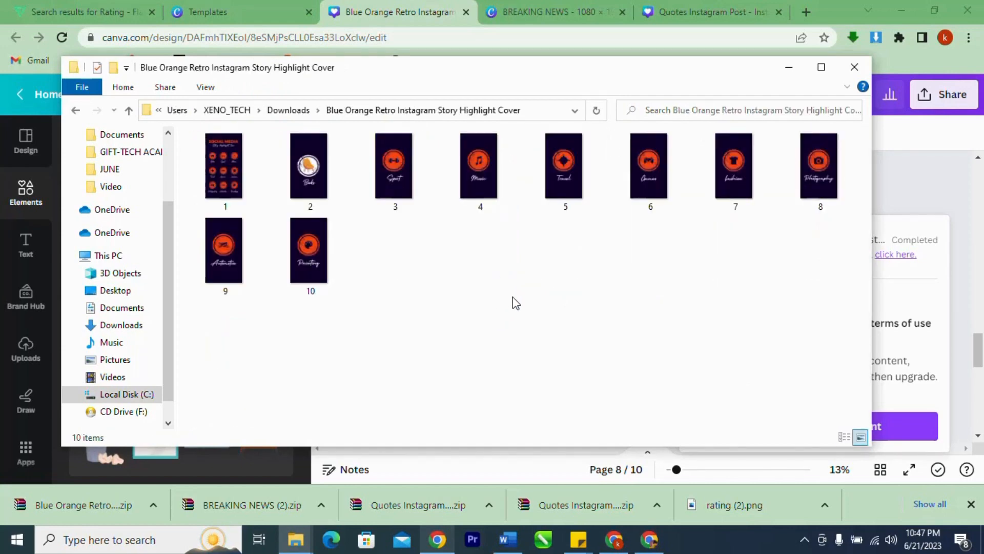
{"action": "left_click_drag", "start_coordinate": [510, 297], "coordinate": [285, 154]}
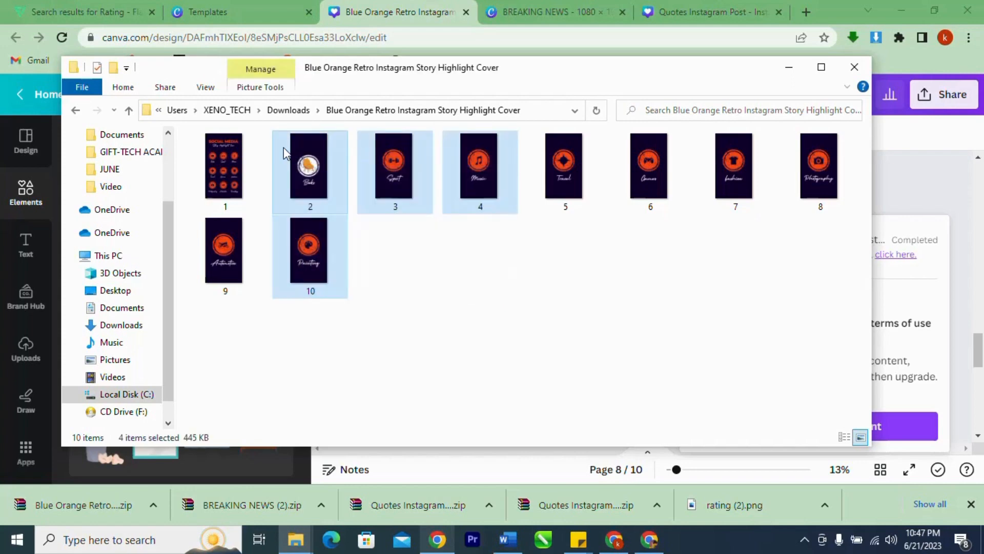
{"action": "left_click", "coordinate": [500, 239]}
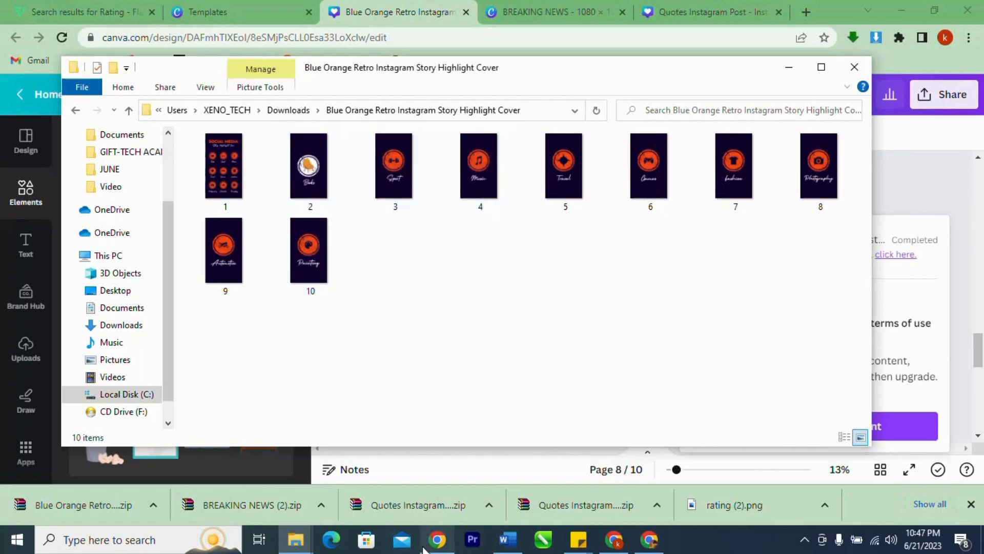
Switch to WhatsApp Web, close the open photo, and send all 10 extracted cover images to the "Message yourself" chat.
{"action": "left_click", "coordinate": [436, 539]}
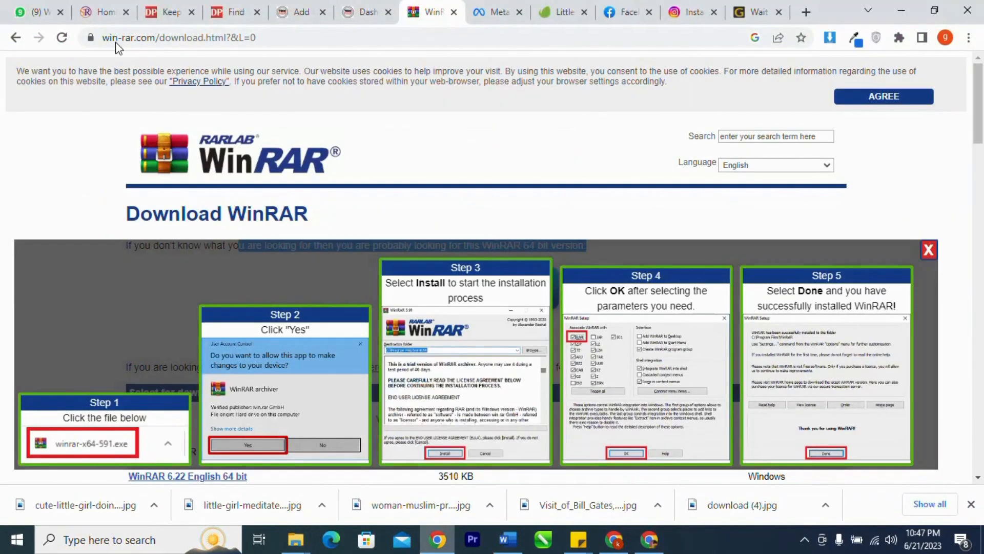
{"action": "left_click", "coordinate": [23, 6]}
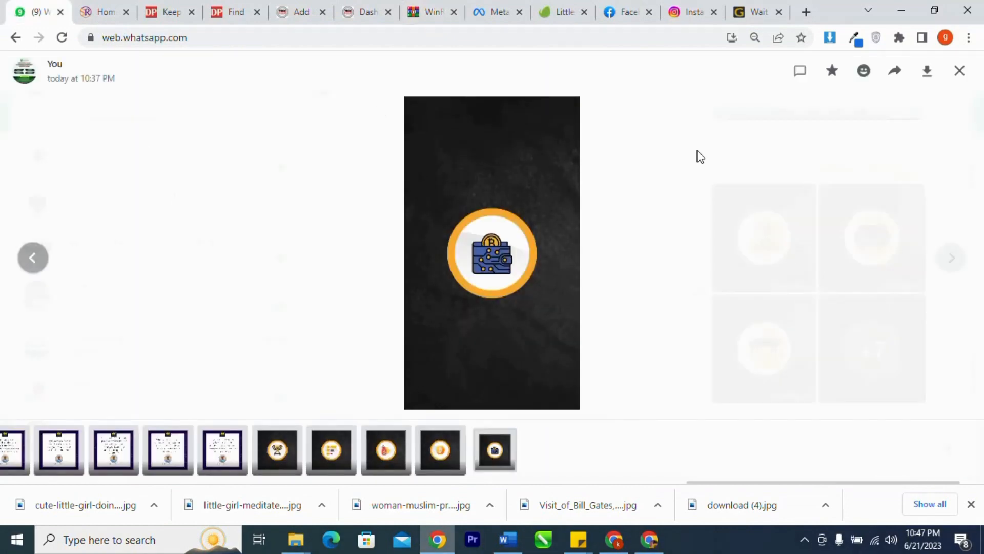
{"action": "left_click", "coordinate": [963, 74]}
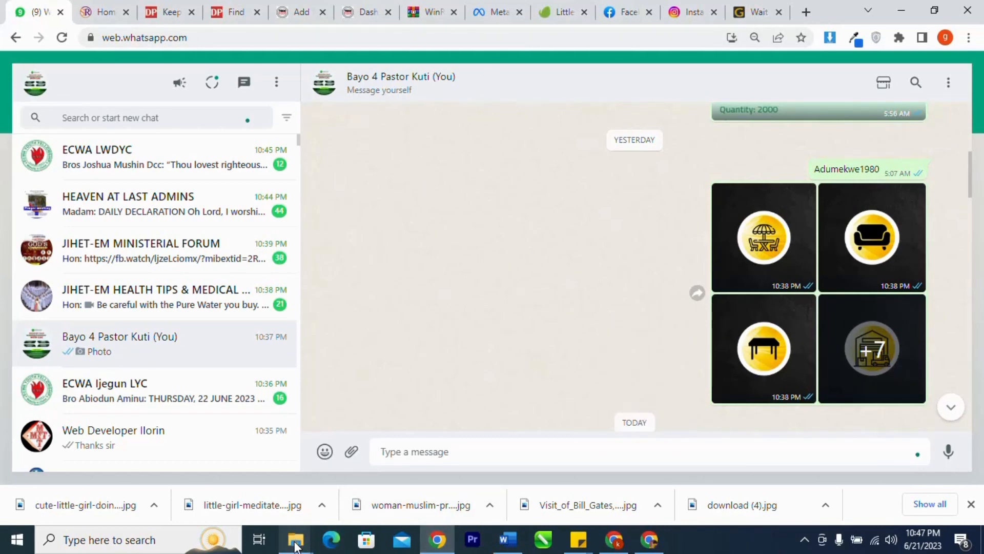
{"action": "mouse_move", "coordinate": [295, 544]}
{"action": "left_click", "coordinate": [647, 477]}
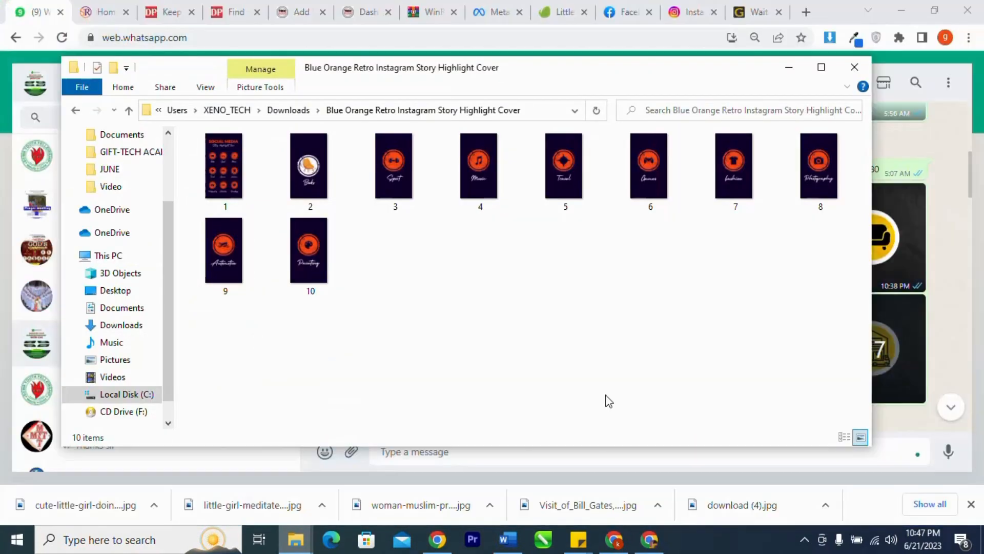
{"action": "key", "text": "ctrl+a"}
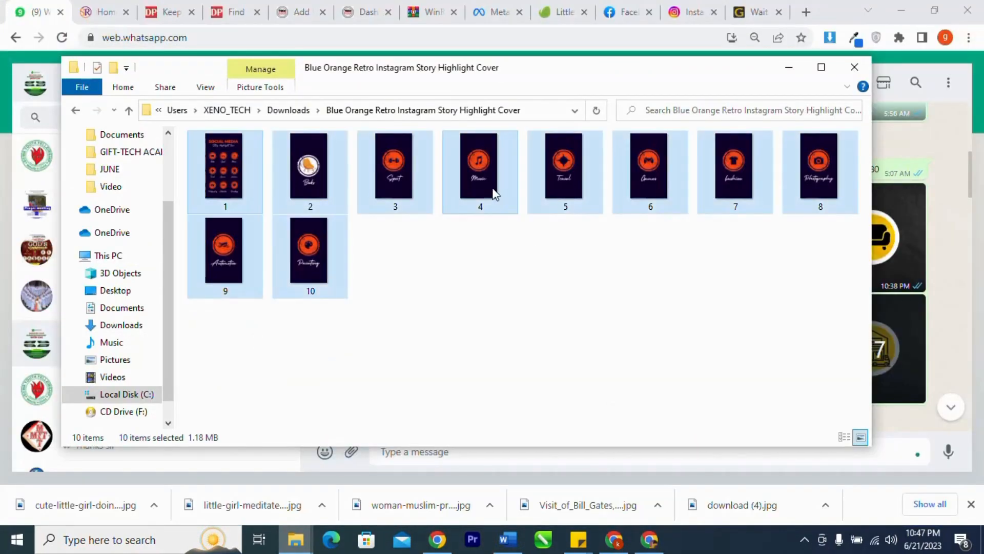
{"action": "left_click_drag", "start_coordinate": [497, 193], "coordinate": [953, 290]}
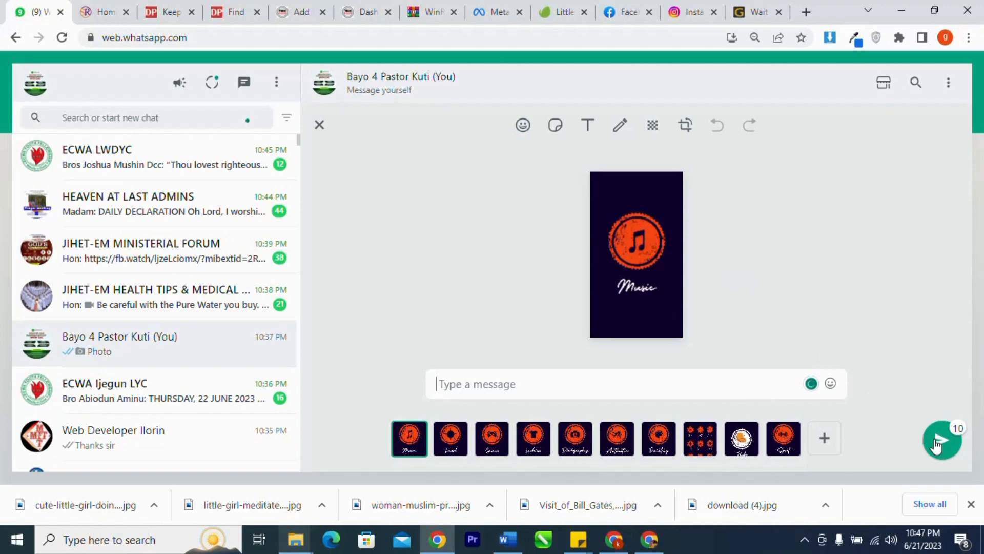
{"action": "left_click", "coordinate": [936, 444]}
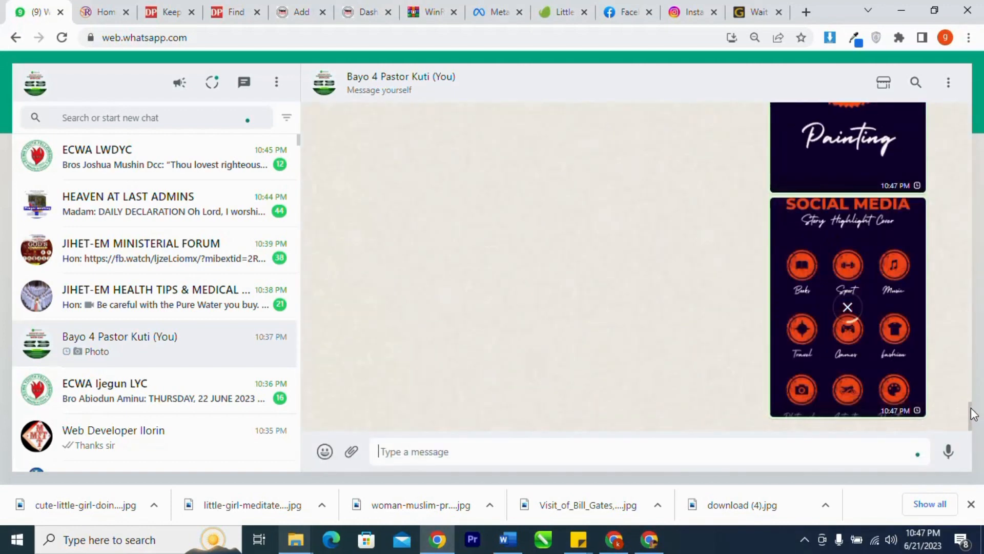
Look back through the chat, switch to Word, and read the Instagram Highlights guide from step 2 through step 9.
{"action": "left_click_drag", "start_coordinate": [973, 412], "coordinate": [976, 193]}
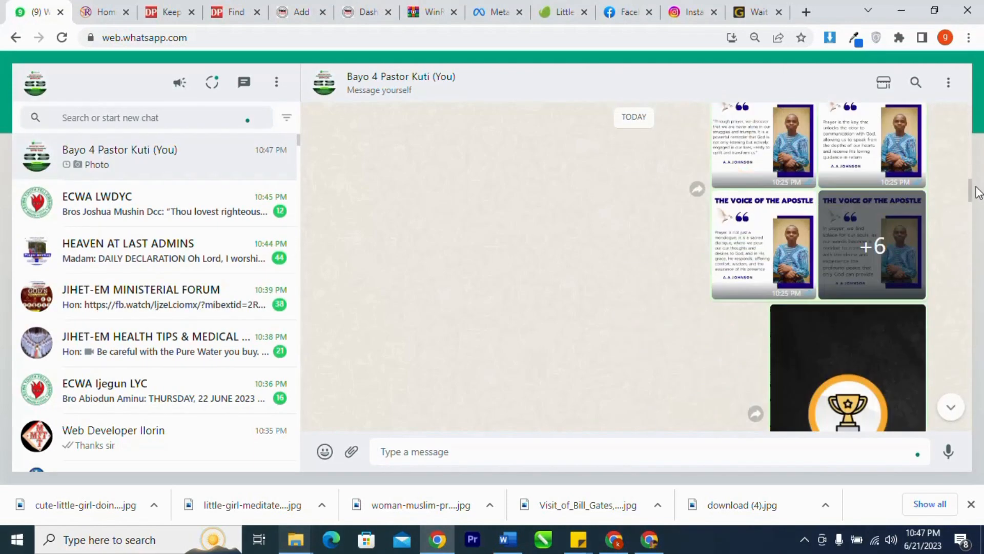
{"action": "left_click", "coordinate": [508, 550]}
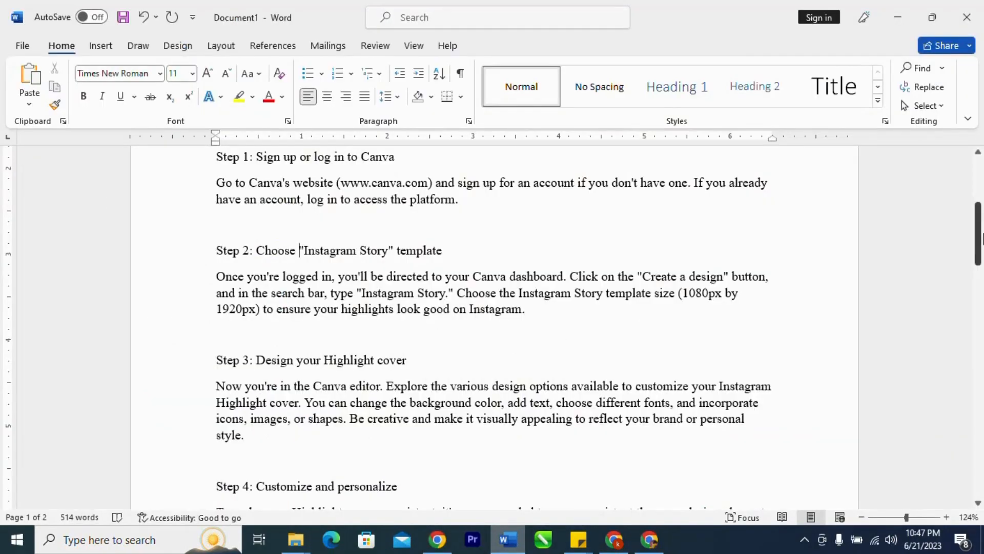
{"action": "left_click_drag", "start_coordinate": [979, 243], "coordinate": [980, 308]}
{"action": "left_click_drag", "start_coordinate": [981, 310], "coordinate": [980, 381]}
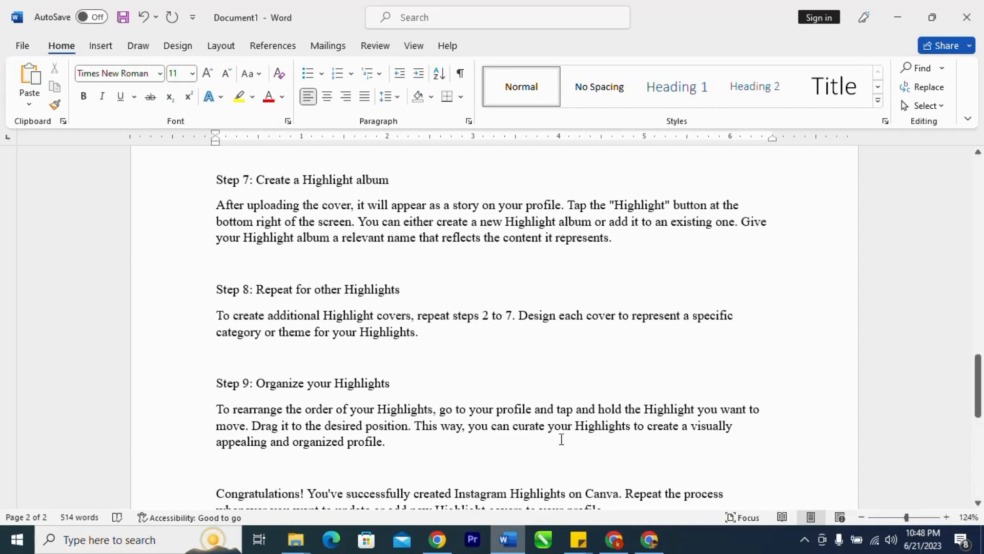
Switch to the Chrome window with WhatsApp Web, go to the open Instagram page, and open the techboss_blog profile with its highlights.
{"action": "left_click", "coordinate": [437, 539]}
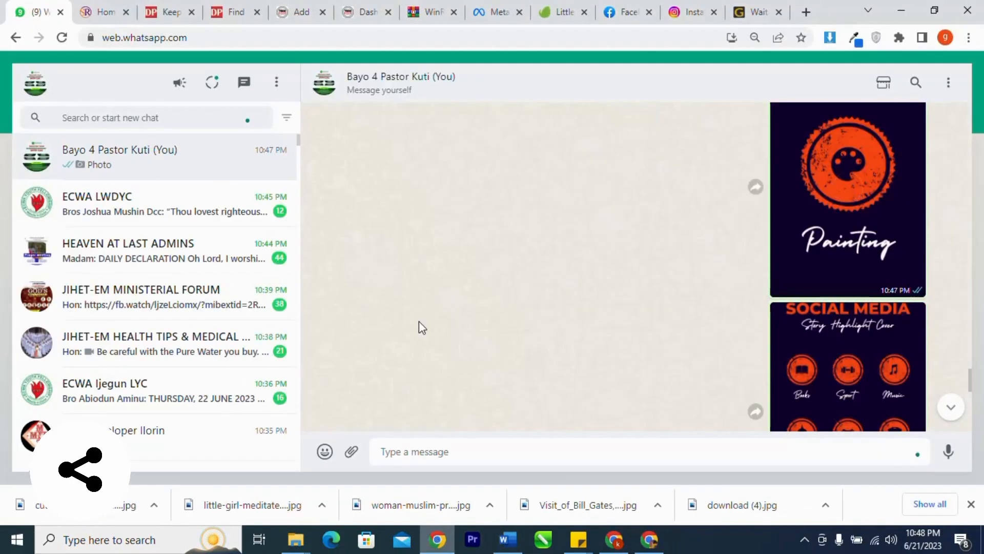
{"action": "left_click", "coordinate": [365, 12]}
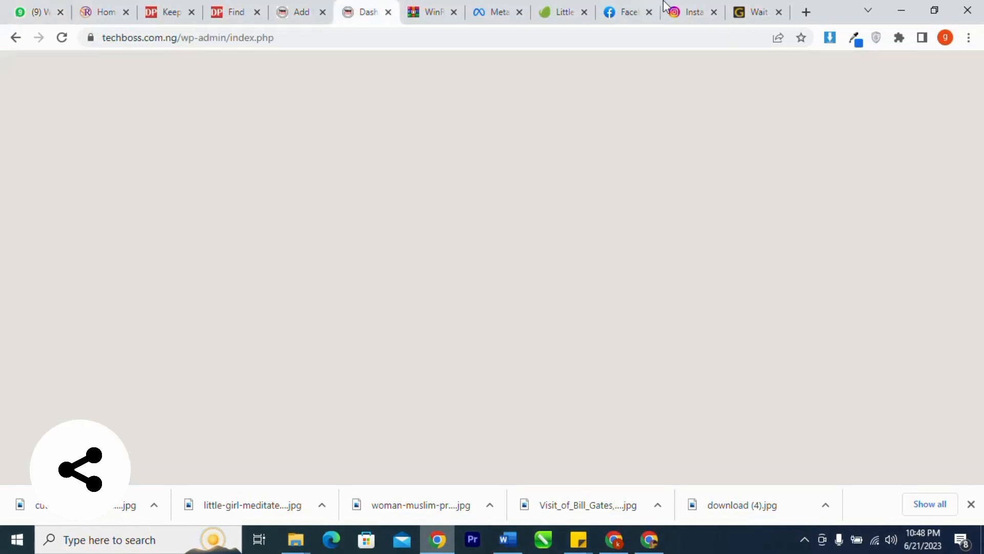
{"action": "left_click", "coordinate": [717, 9]}
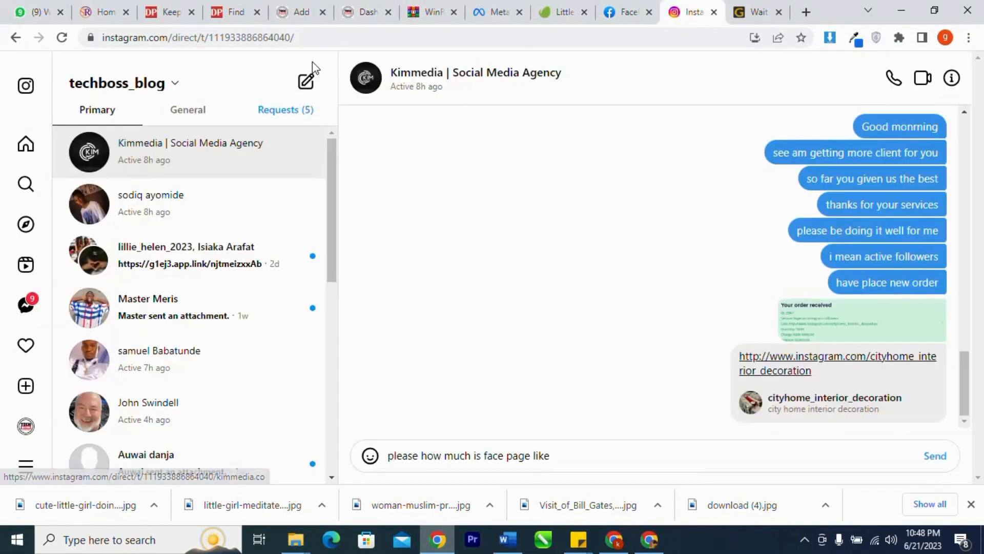
{"action": "left_click", "coordinate": [24, 425]}
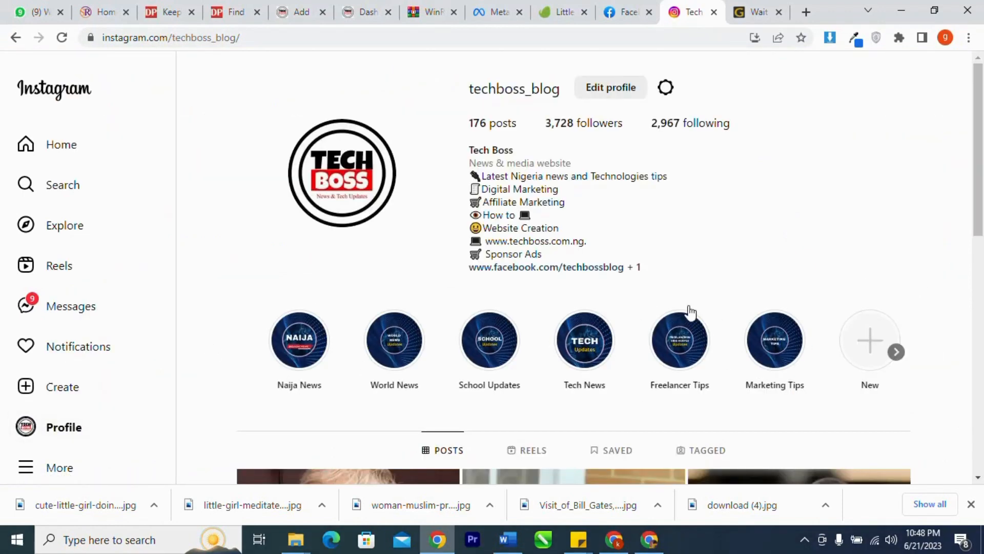
Switch to the gift_techcomputer_technologies Instagram account, open its profile, and look over its highlight covers and posts.
{"action": "left_click", "coordinate": [62, 467]}
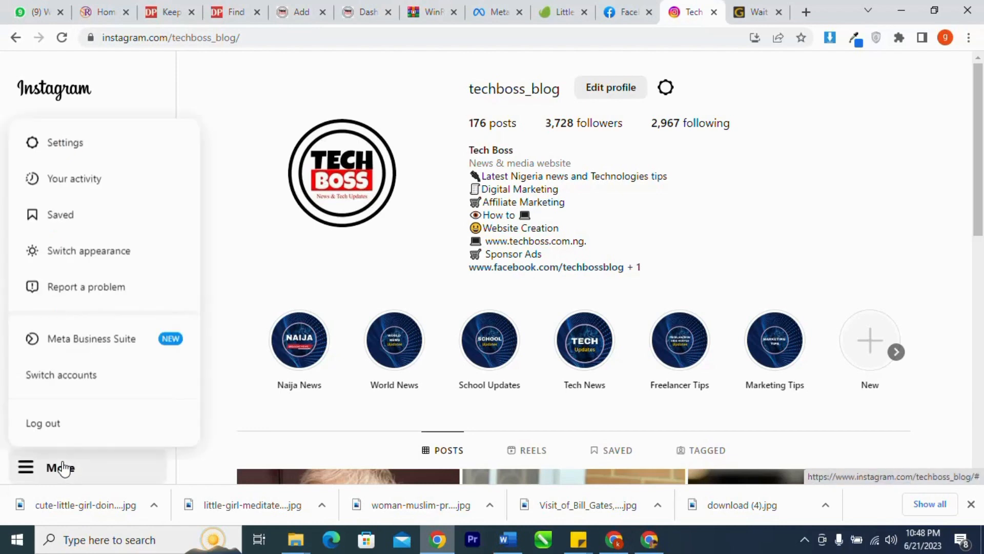
{"action": "left_click", "coordinate": [88, 376]}
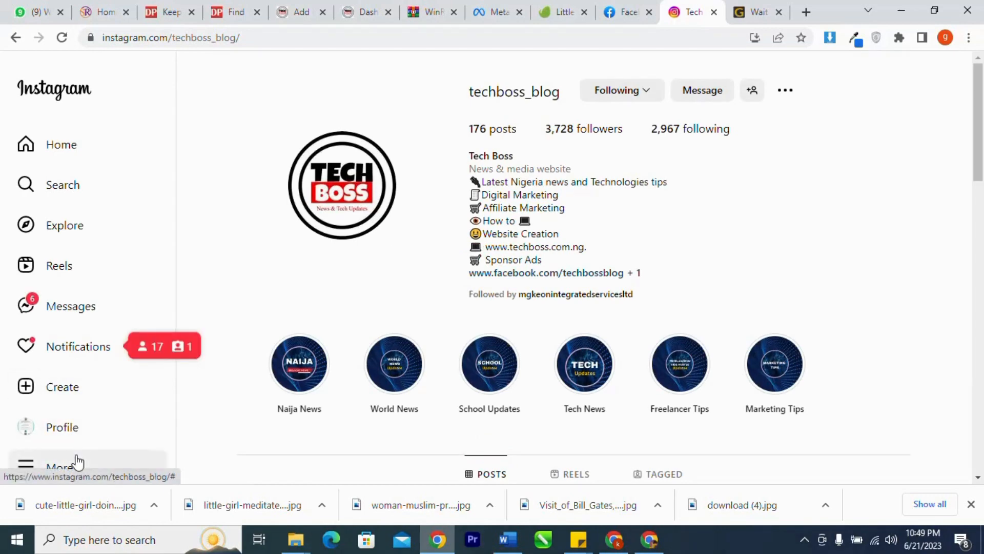
{"action": "left_click", "coordinate": [90, 428]}
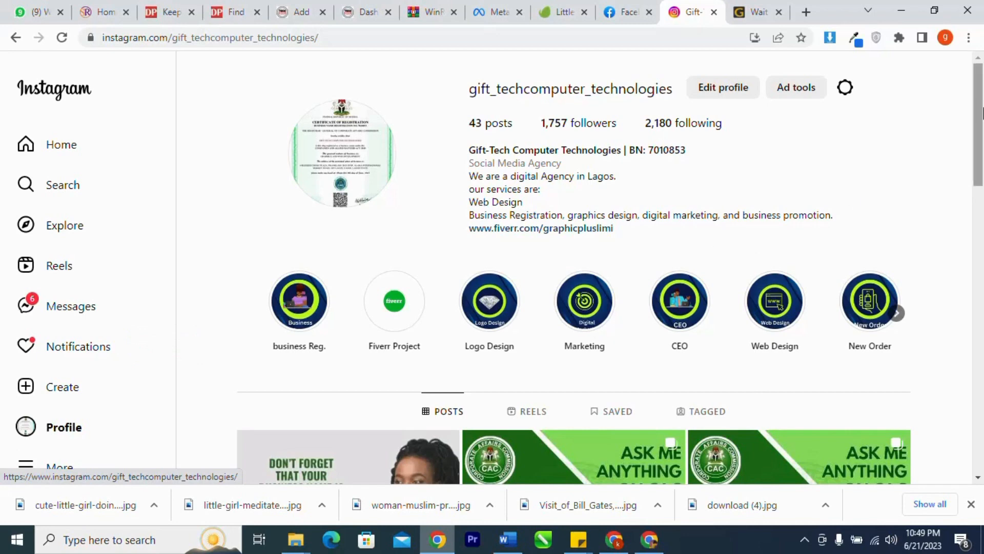
{"action": "scroll", "coordinate": [846, 205], "scroll_direction": "down", "scroll_amount": 5}
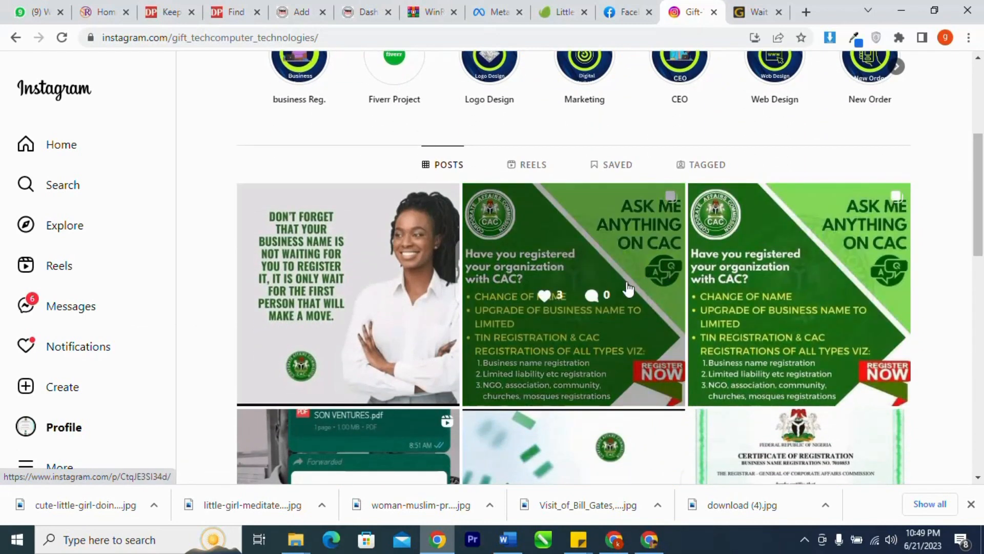
{"action": "scroll", "coordinate": [982, 187], "scroll_direction": "up", "scroll_amount": 5}
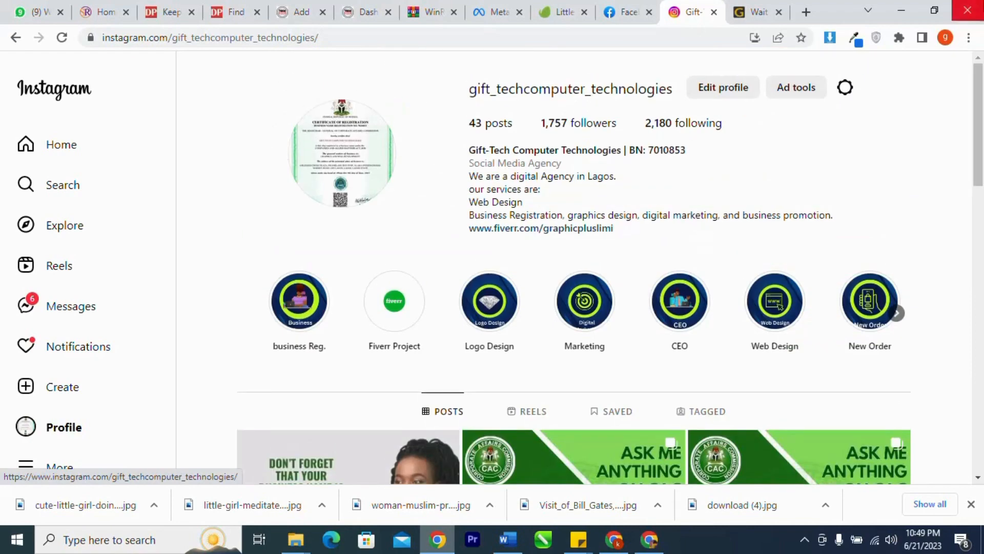
Switch to the mgkeonintegratedservicesltd Instagram account and open its profile.
{"action": "left_click", "coordinate": [60, 468]}
{"action": "left_click", "coordinate": [97, 374]}
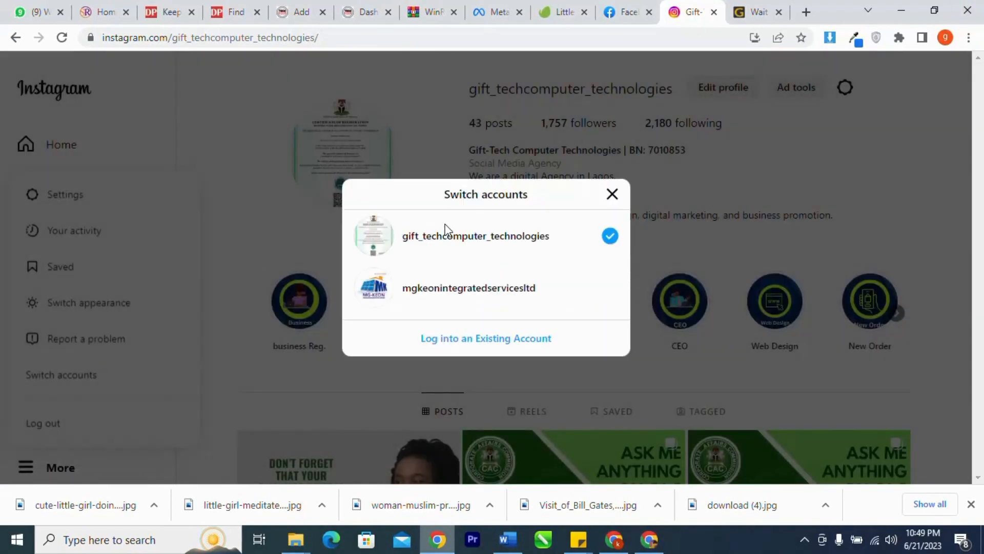
{"action": "left_click", "coordinate": [486, 290]}
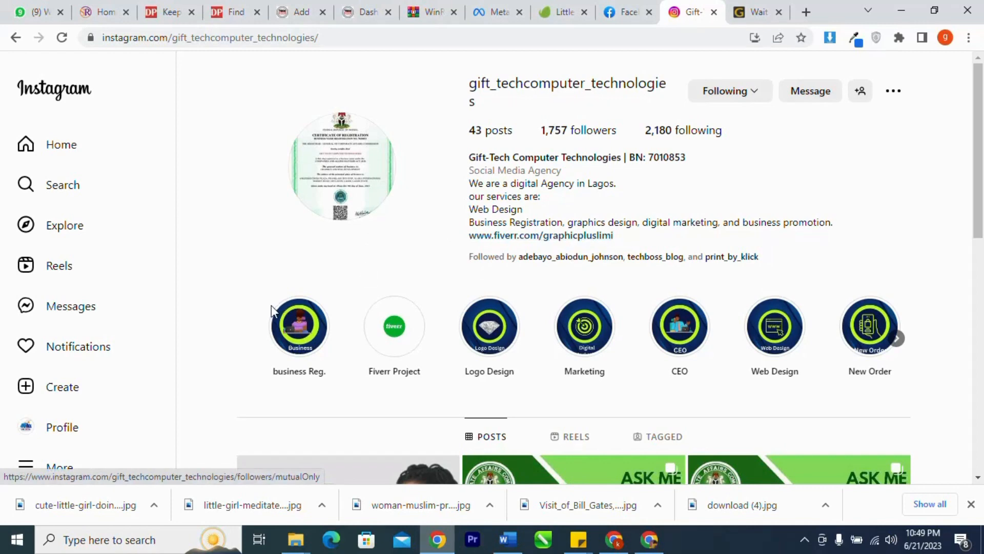
{"action": "left_click", "coordinate": [127, 440]}
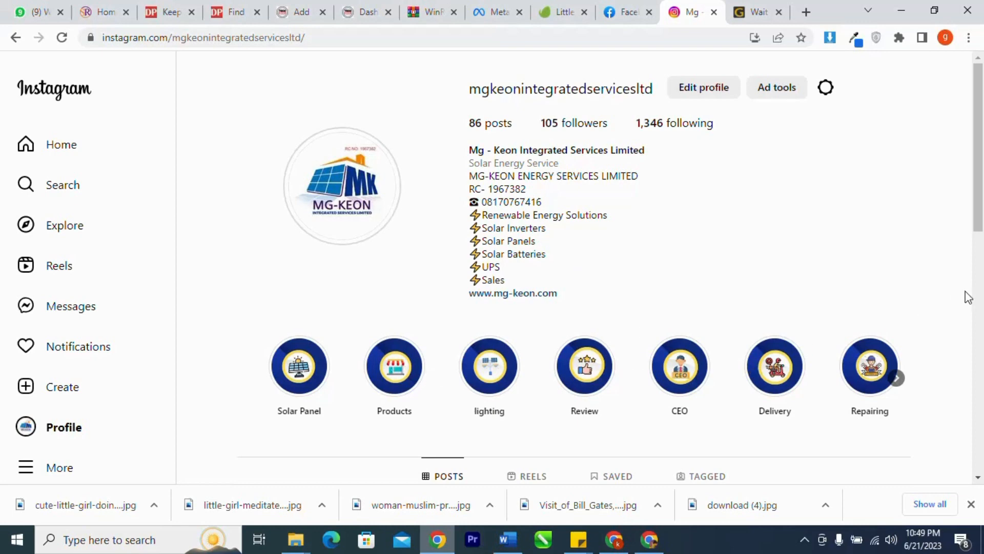
Look through the remaining highlight covers and posts on the profile, play the CEO highlight, and close the story viewer.
{"action": "left_click", "coordinate": [900, 380]}
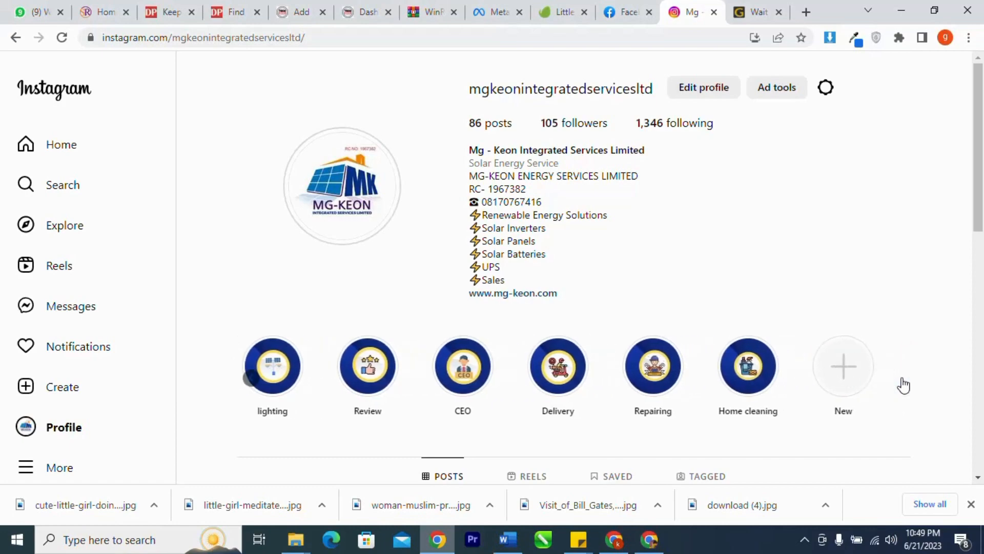
{"action": "scroll", "coordinate": [982, 246], "scroll_direction": "down", "scroll_amount": 8}
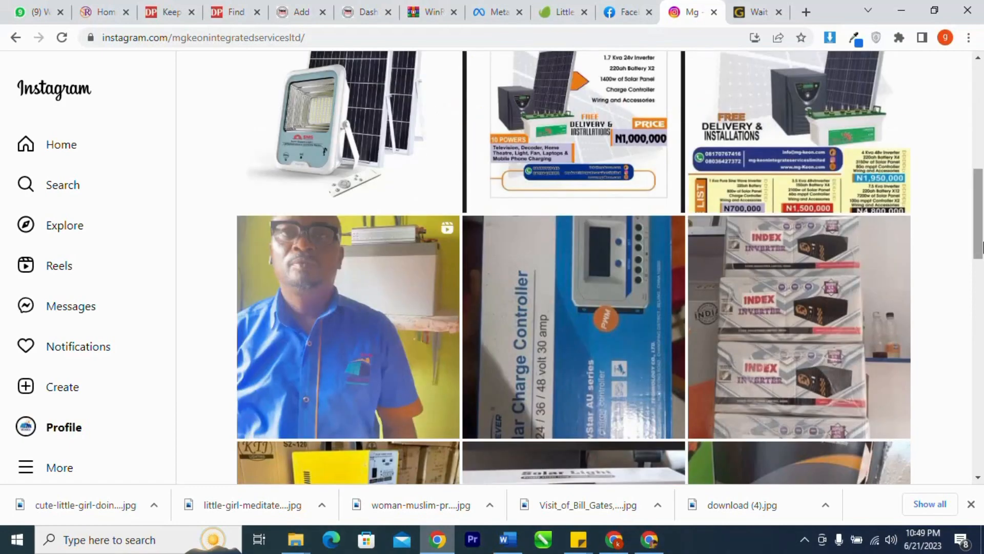
{"action": "scroll", "coordinate": [982, 228], "scroll_direction": "up", "scroll_amount": 7}
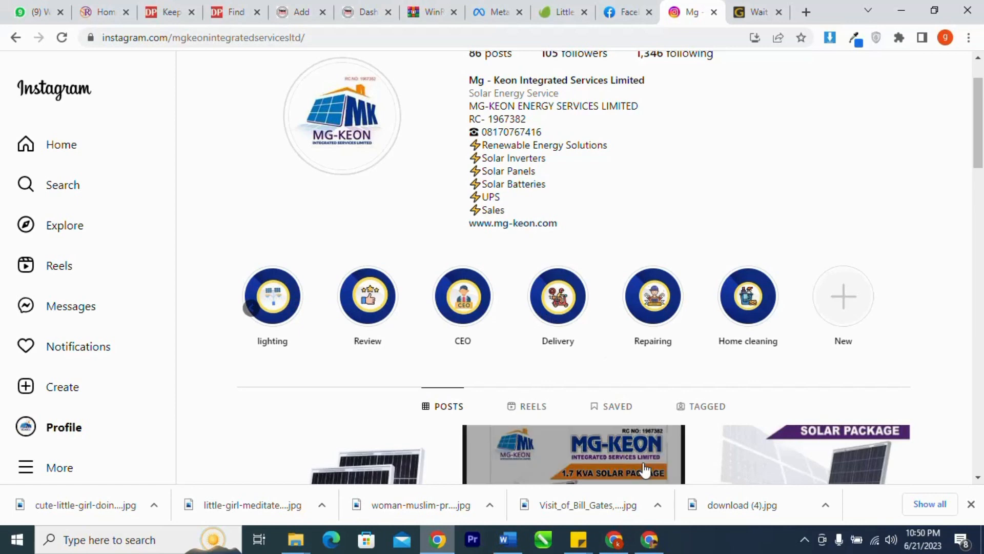
{"action": "left_click", "coordinate": [464, 307]}
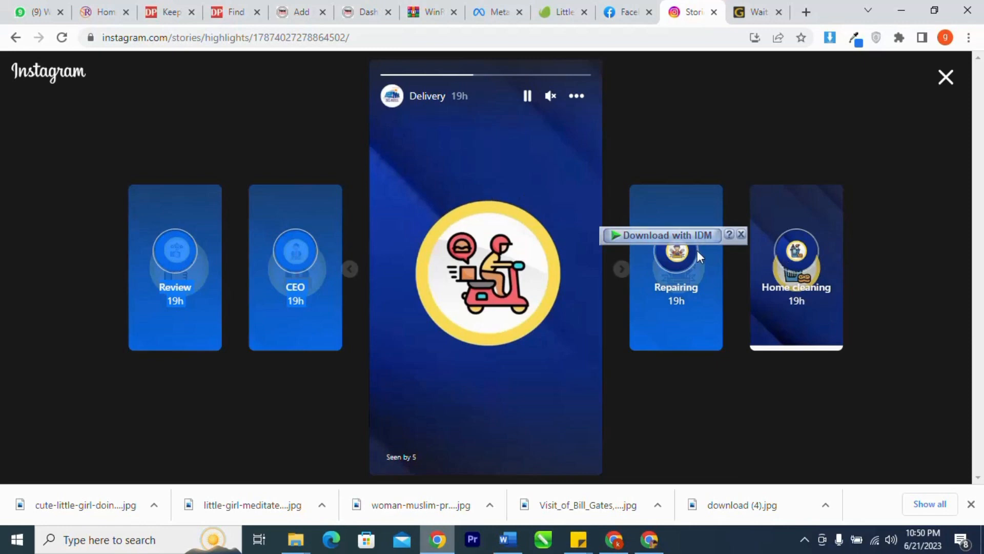
{"action": "left_click", "coordinate": [947, 78]}
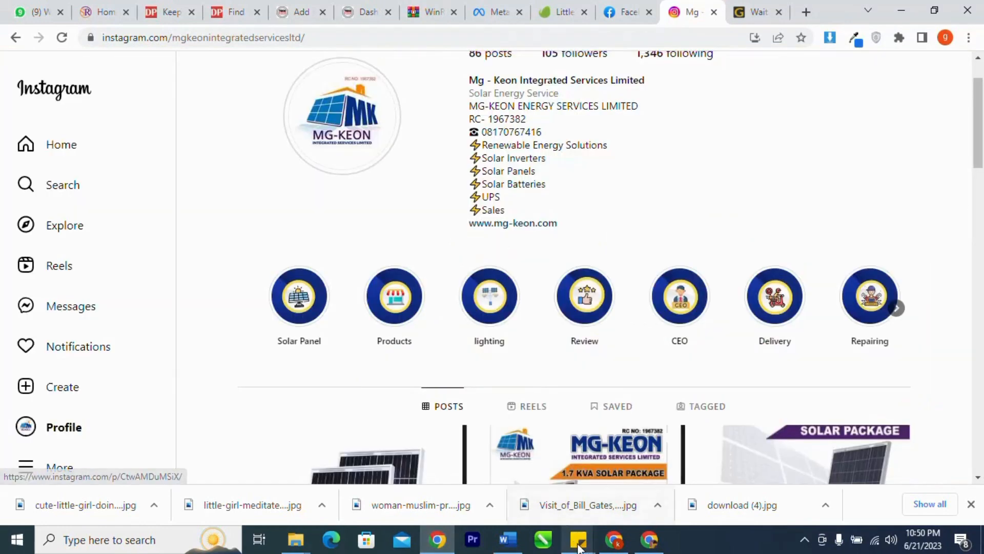
Switch to the Chrome window with Canva, go to the open Flaticon page, and load the flaticon.com home page.
{"action": "left_click", "coordinate": [617, 543]}
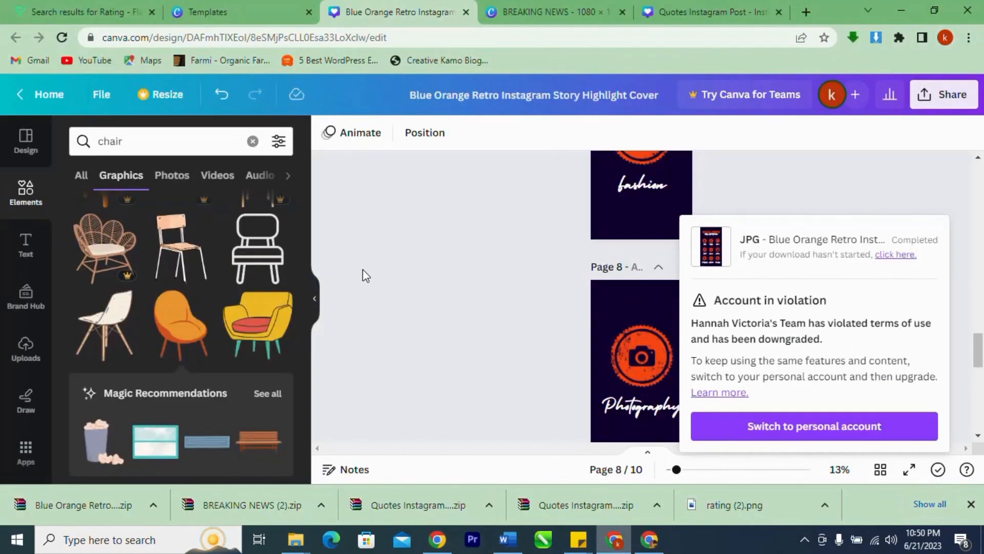
{"action": "left_click", "coordinate": [20, 7]}
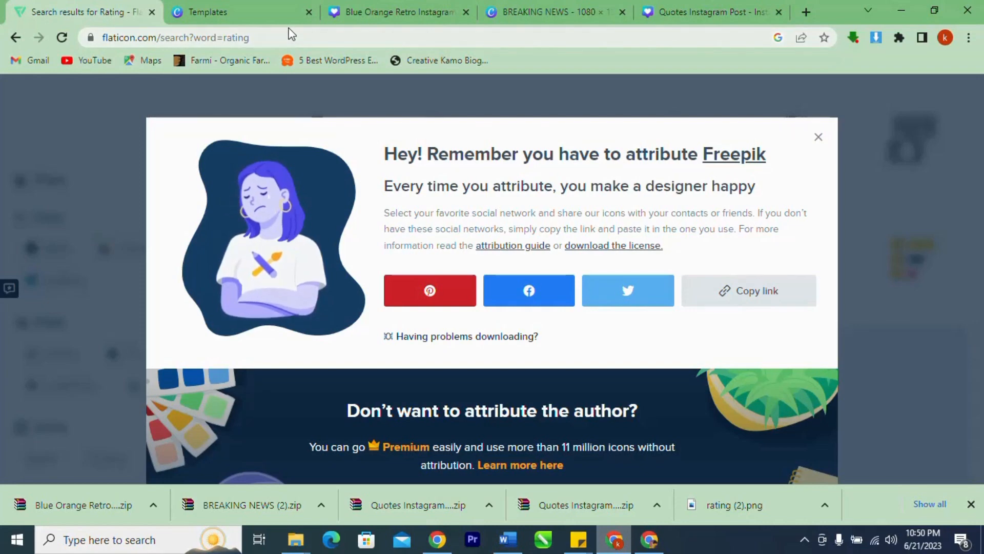
{"action": "double_click", "coordinate": [222, 37]}
{"action": "left_click_drag", "start_coordinate": [216, 38], "coordinate": [160, 39]}
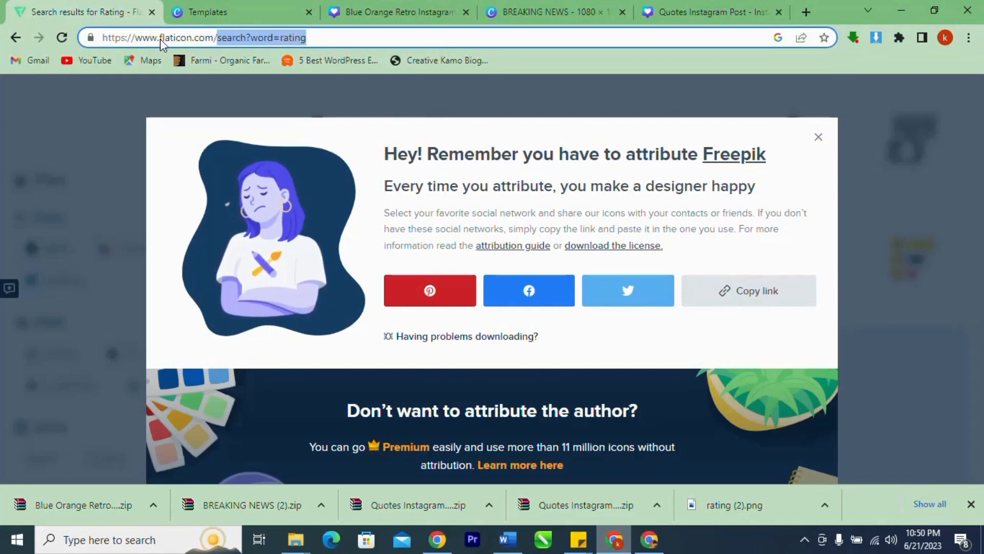
{"action": "key", "text": "BackSpace"}
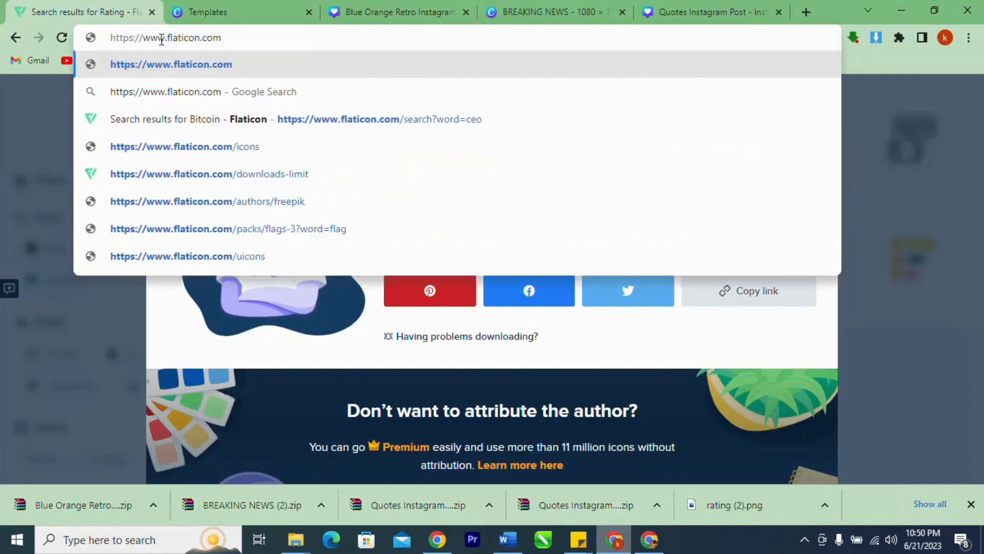
{"action": "key", "text": "Return"}
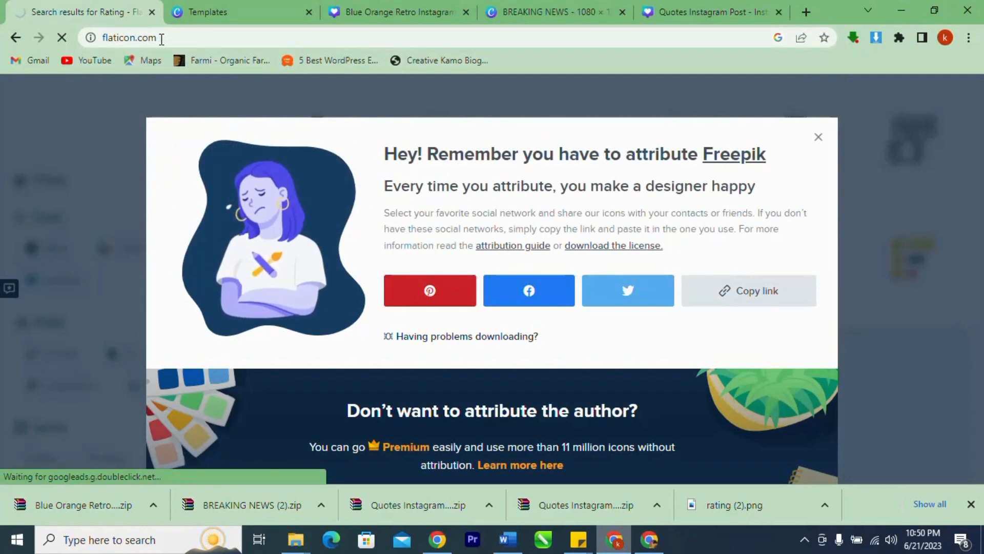
{"action": "left_click", "coordinate": [162, 39]}
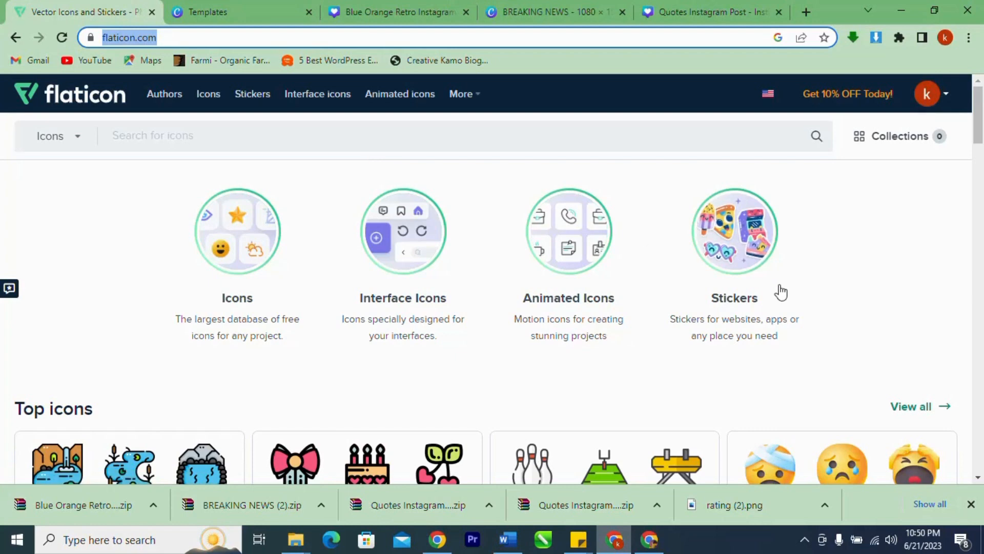
{"action": "left_click_drag", "start_coordinate": [980, 124], "coordinate": [983, 51]}
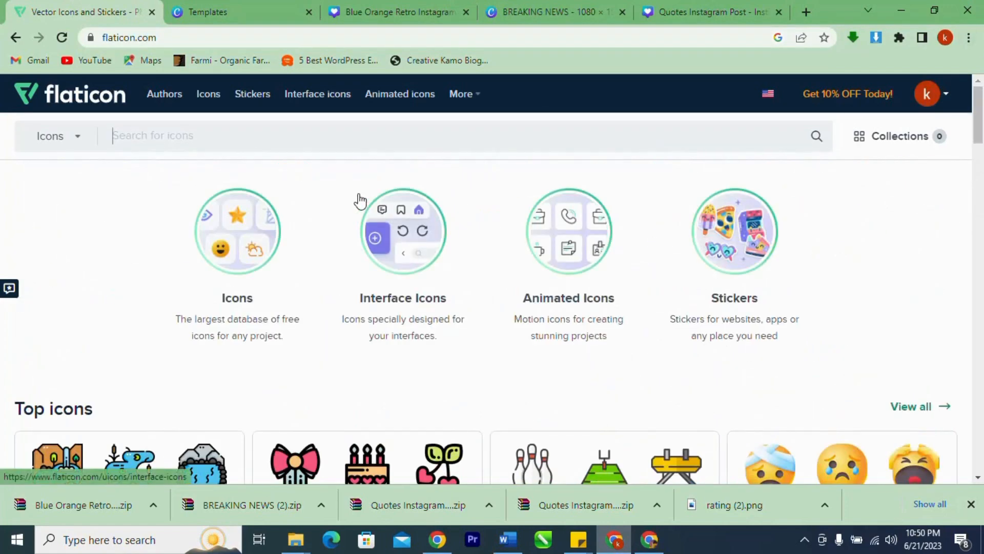
Search Flaticon for "phone" icons and browse the results through to the second page.
{"action": "left_click", "coordinate": [232, 133]}
{"action": "type", "text": "phone"}
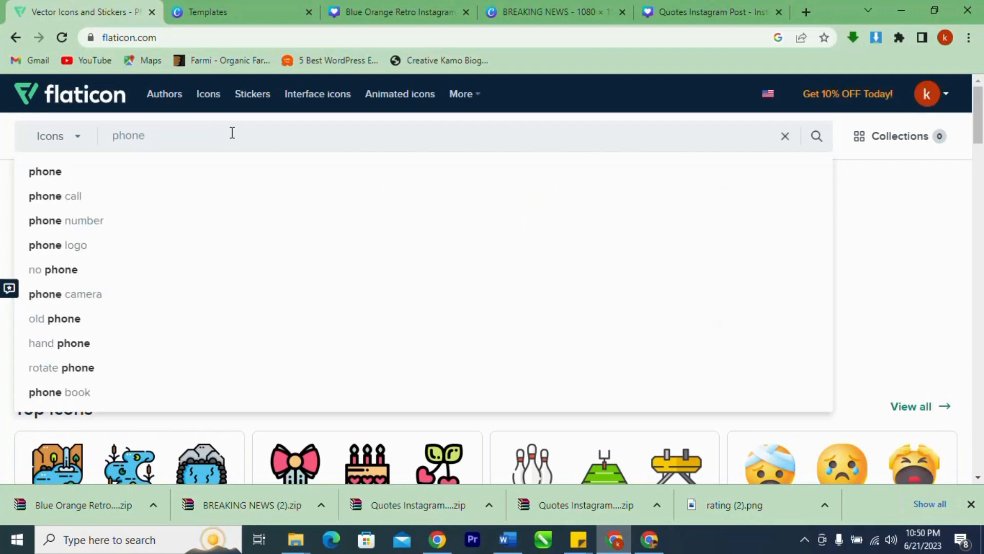
{"action": "left_click", "coordinate": [134, 178]}
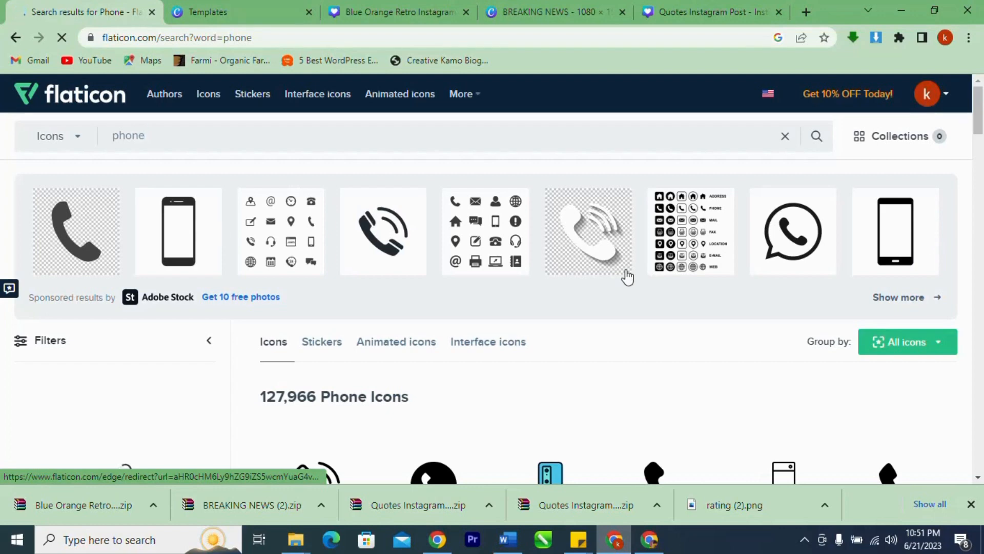
{"action": "left_click_drag", "start_coordinate": [813, 341], "coordinate": [982, 144]}
{"action": "scroll", "coordinate": [983, 147], "scroll_direction": "down", "scroll_amount": 3}
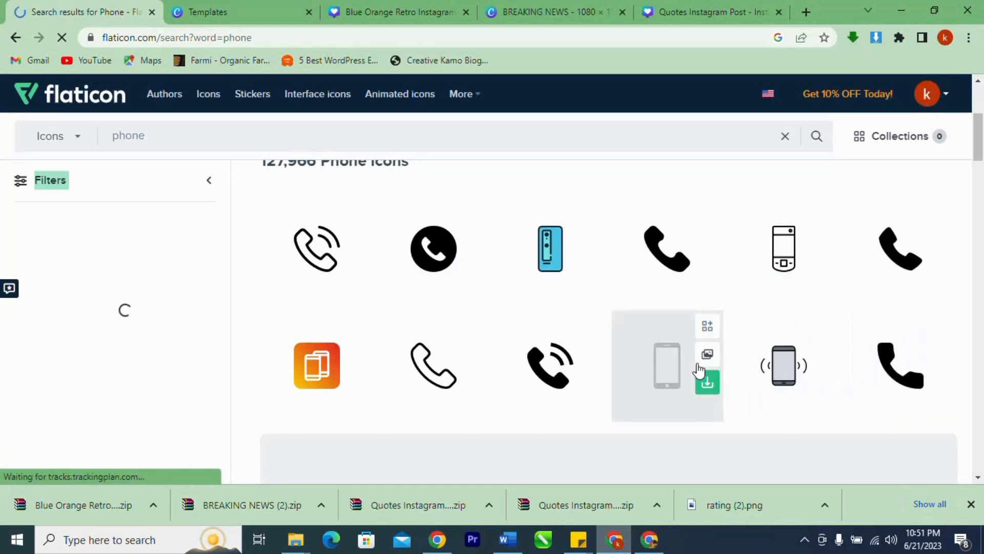
{"action": "left_click_drag", "start_coordinate": [982, 138], "coordinate": [982, 377]}
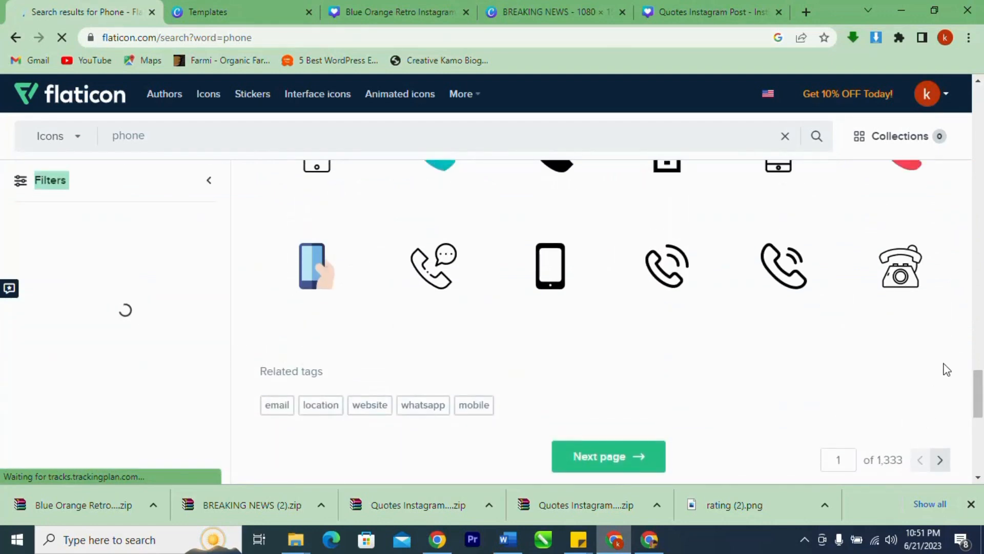
{"action": "left_click", "coordinate": [944, 459]}
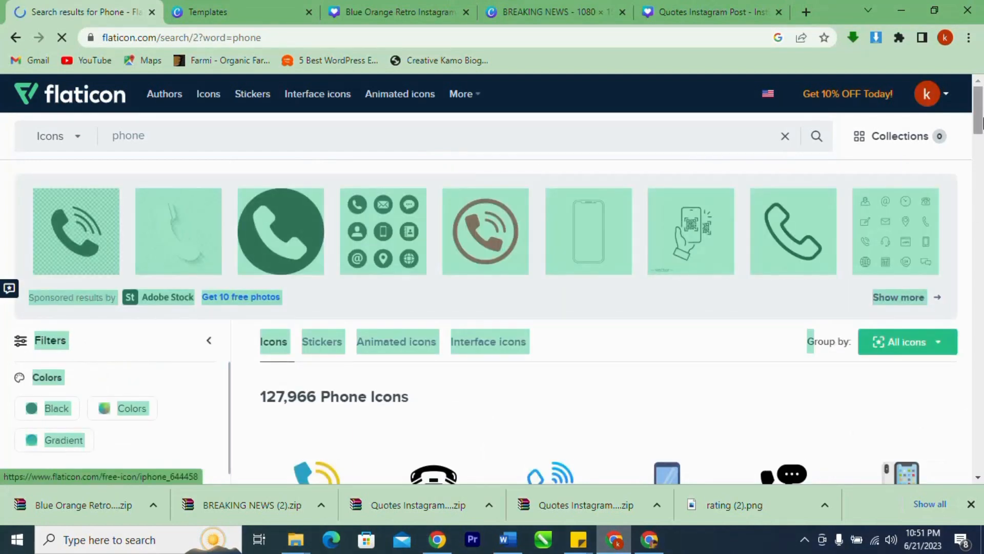
{"action": "scroll", "coordinate": [979, 152], "scroll_direction": "down", "scroll_amount": 3}
{"action": "left_click_drag", "start_coordinate": [980, 152], "coordinate": [981, 105]}
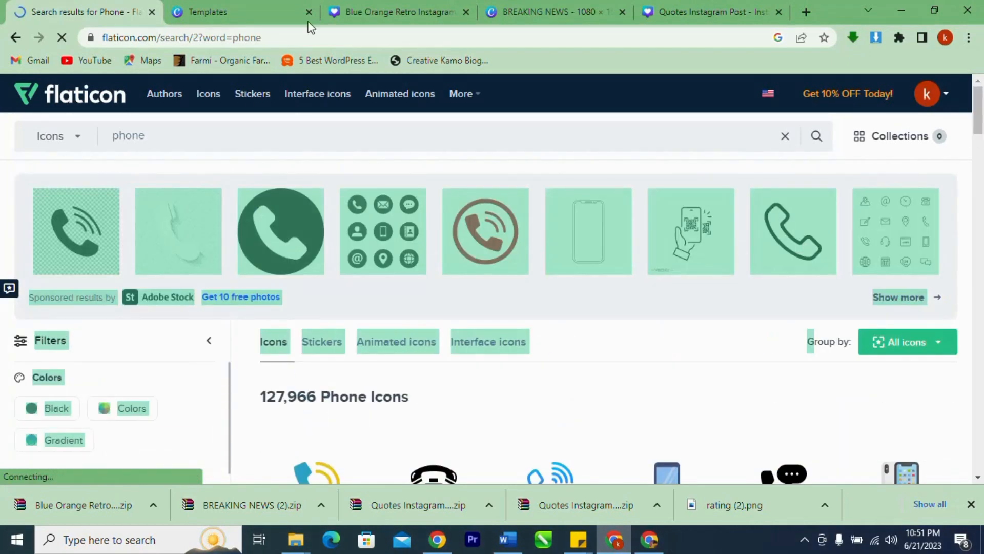
Replace the Flaticon search term with "whatsapp" and run the search.
{"action": "left_click_drag", "start_coordinate": [167, 138], "coordinate": [123, 140]}
{"action": "type", "text": "w"}
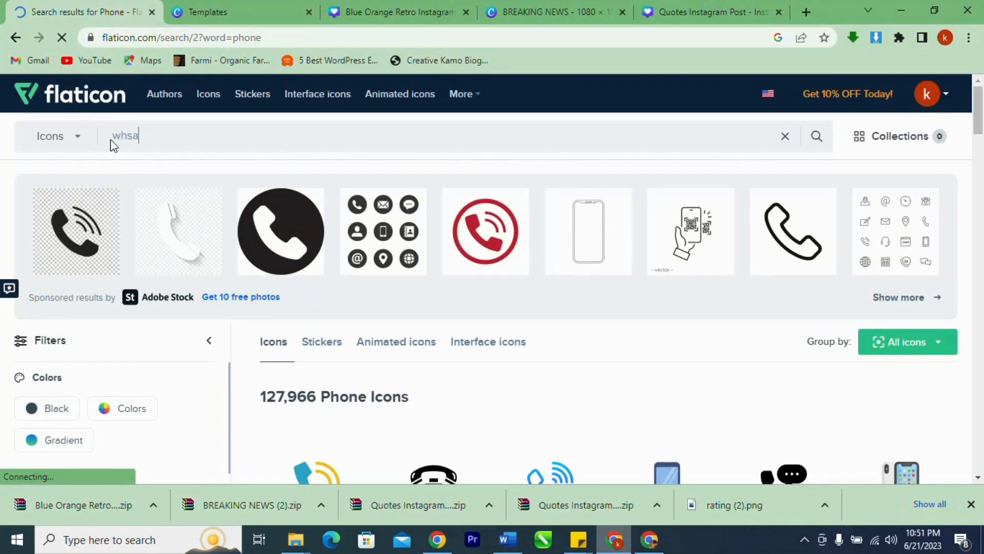
{"action": "type", "text": "hatsapp"}
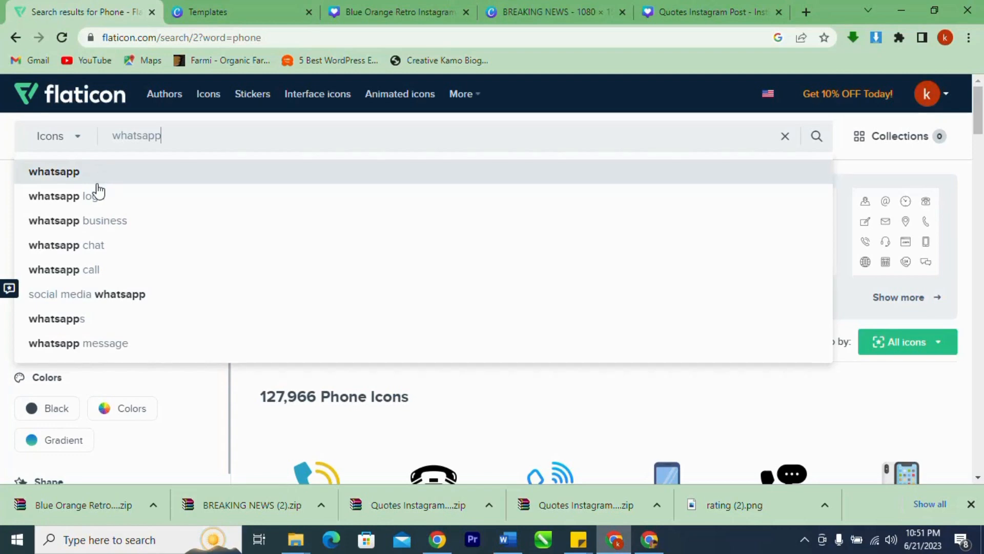
{"action": "left_click", "coordinate": [97, 183]}
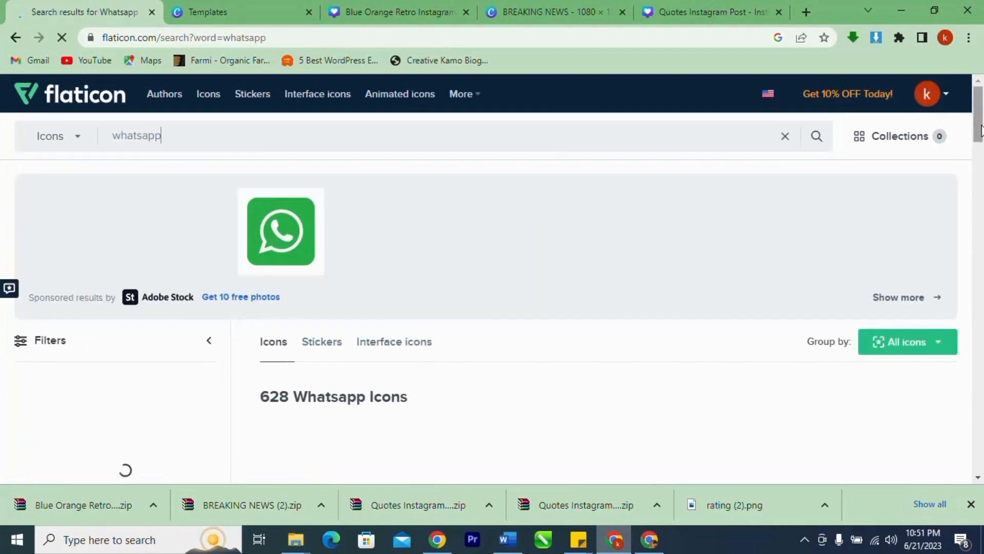
Download the round green WhatsApp icon as a free PNG from the Flaticon results and dismiss the attribution notice.
{"action": "left_click_drag", "start_coordinate": [978, 128], "coordinate": [982, 224]}
{"action": "mouse_move", "coordinate": [682, 233]}
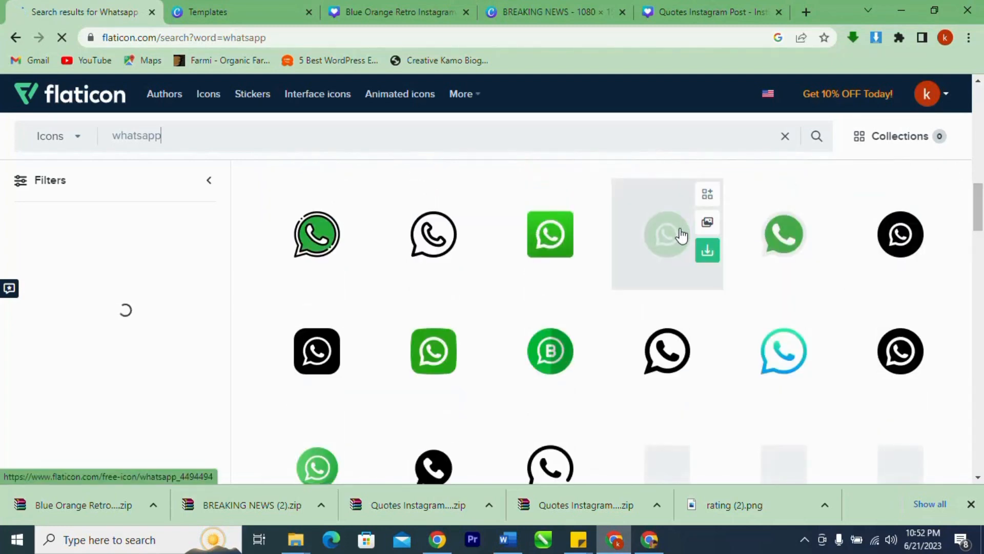
{"action": "left_click", "coordinate": [708, 251]}
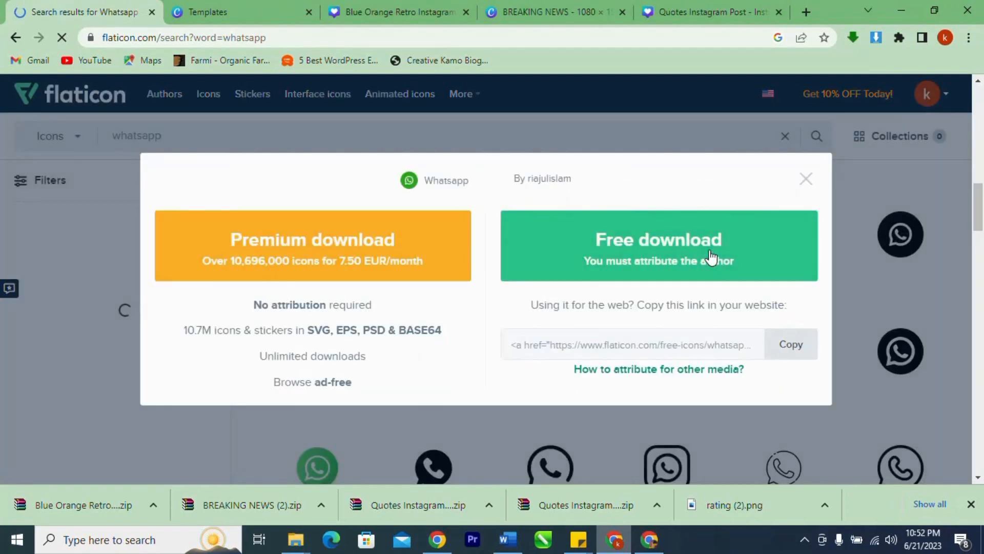
{"action": "left_click", "coordinate": [711, 256]}
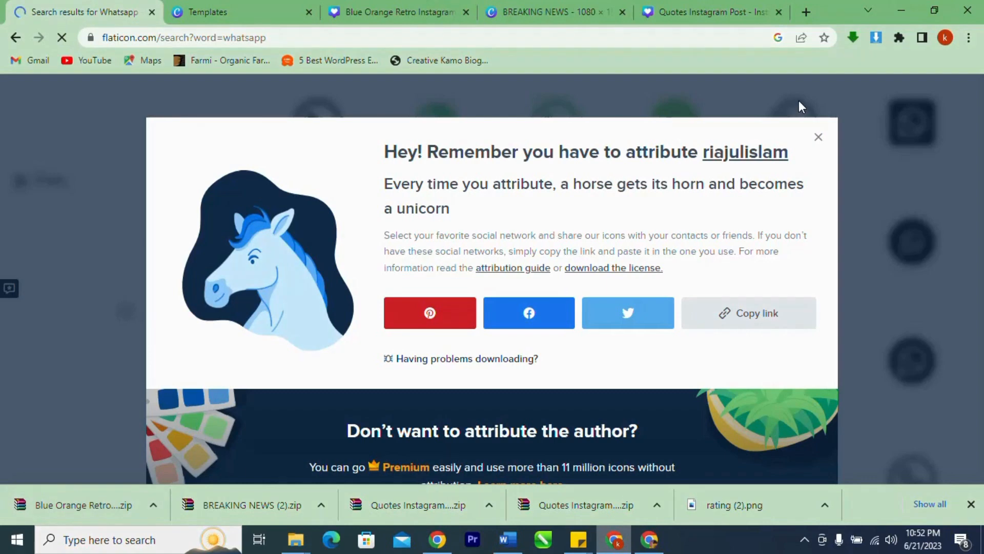
{"action": "left_click", "coordinate": [819, 138]}
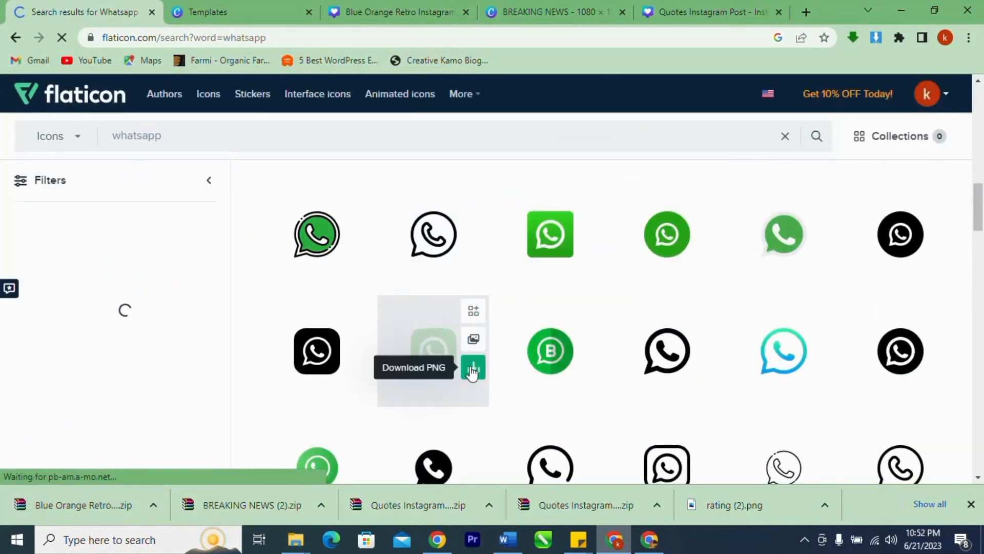
View the downloaded whatsapp.png in Picasa Photo Viewer, then close the viewer and the second WhatsApp icon's download options.
{"action": "left_click", "coordinate": [473, 368]}
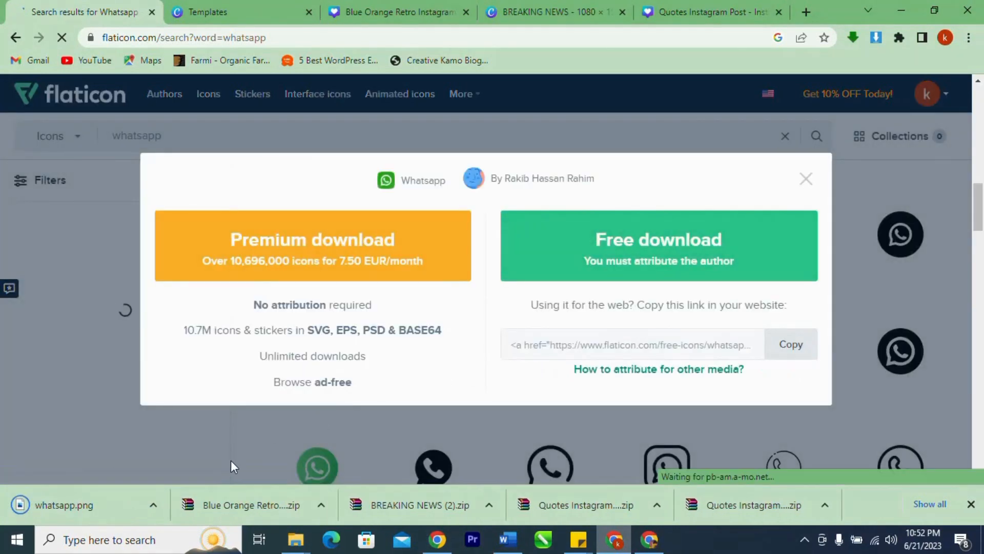
{"action": "left_click", "coordinate": [152, 506]}
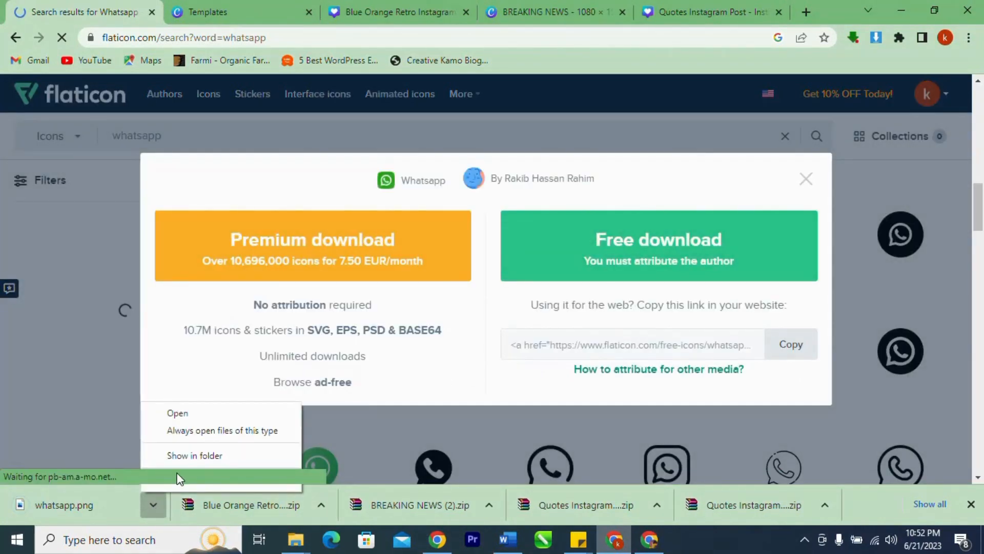
{"action": "left_click", "coordinate": [215, 412]}
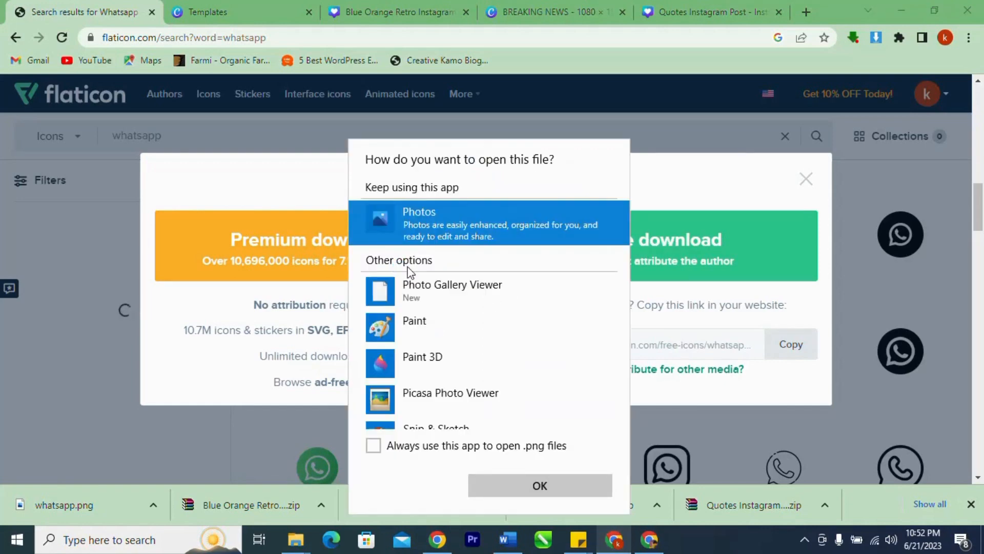
{"action": "left_click", "coordinate": [485, 390]}
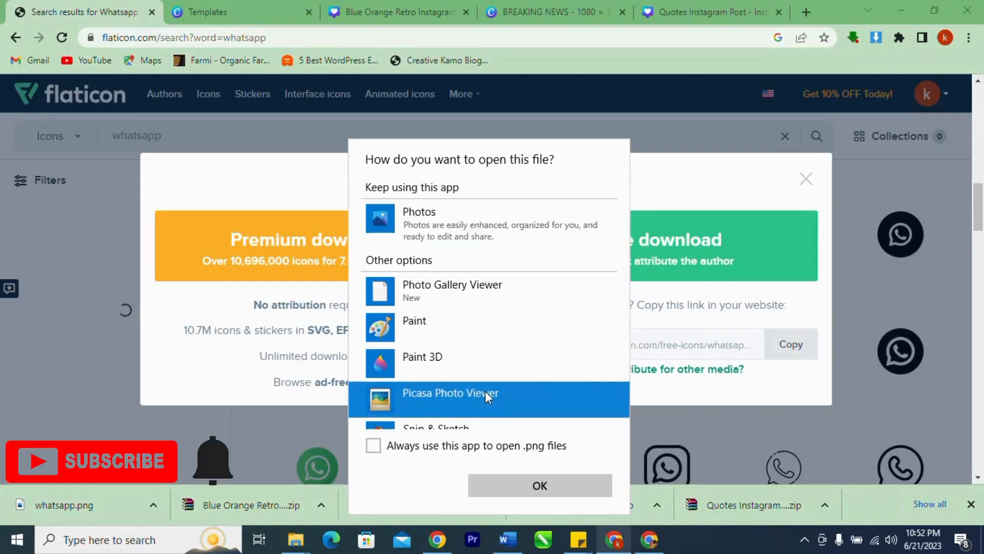
{"action": "left_click", "coordinate": [515, 487]}
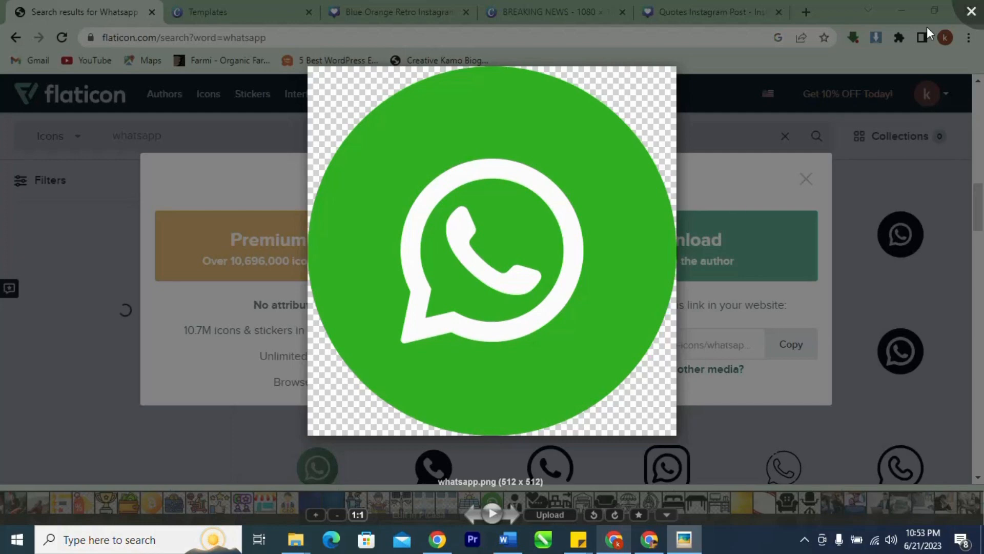
{"action": "left_click", "coordinate": [972, 15]}
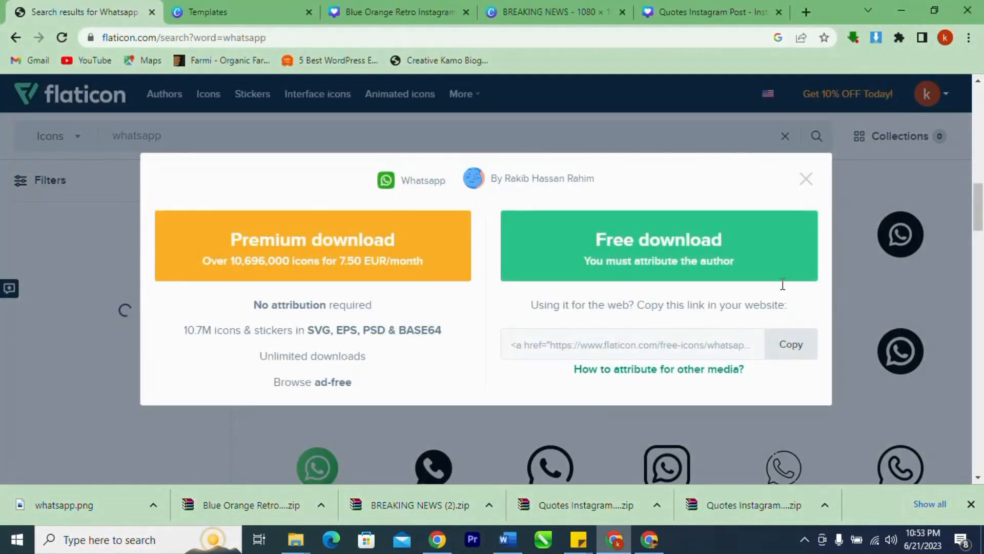
{"action": "left_click", "coordinate": [807, 179]}
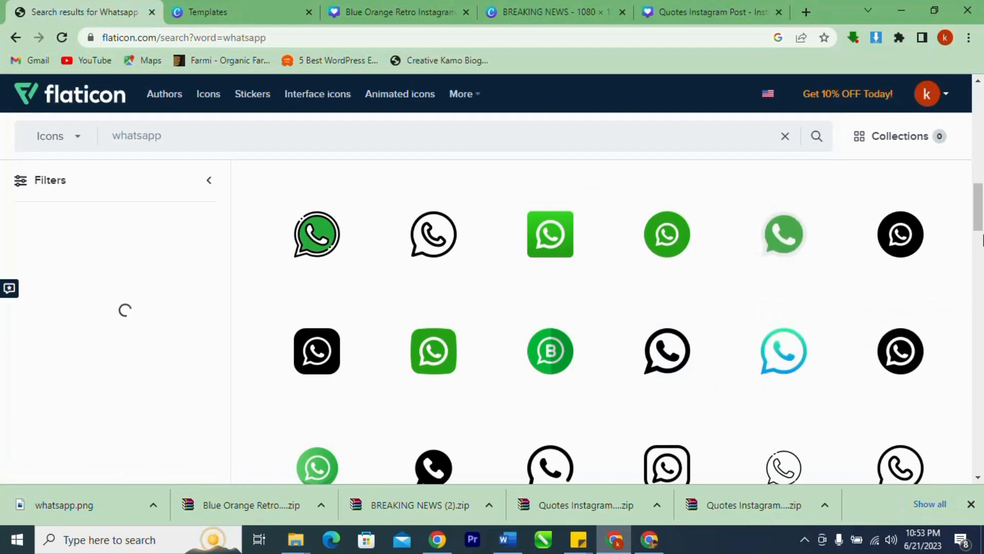
Visit Flaticon's animated icons page and go on to its general Icons page.
{"action": "left_click_drag", "start_coordinate": [978, 207], "coordinate": [973, 111]}
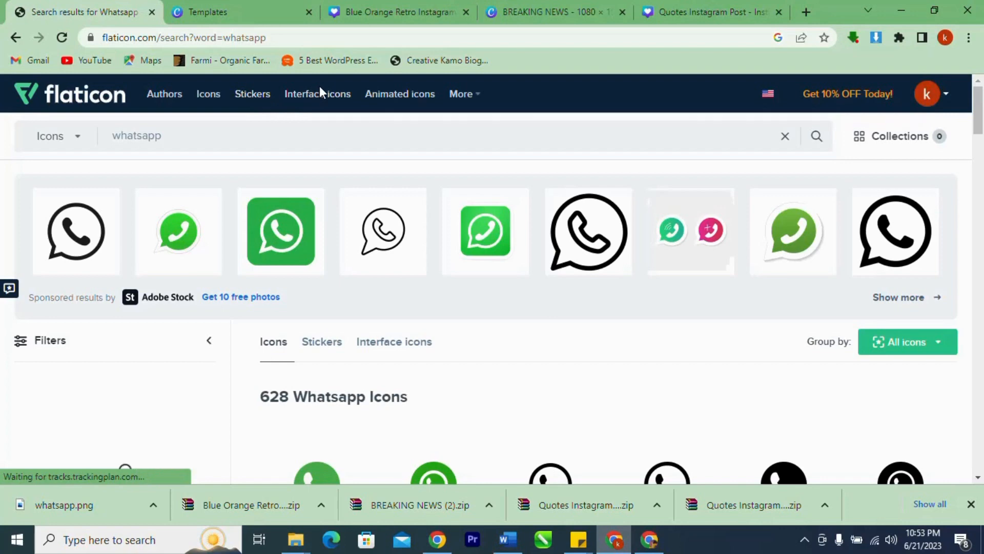
{"action": "left_click", "coordinate": [377, 106]}
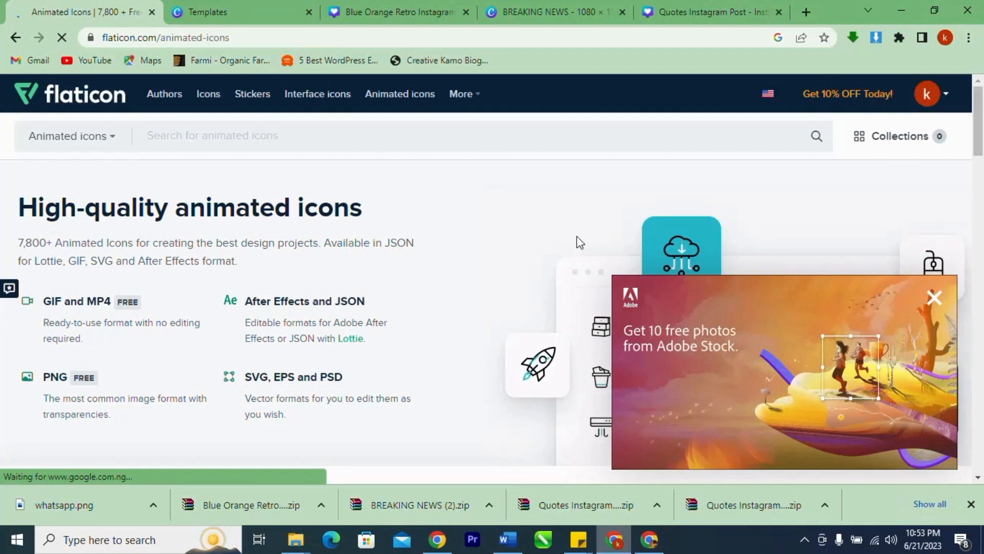
{"action": "left_click", "coordinate": [210, 100]}
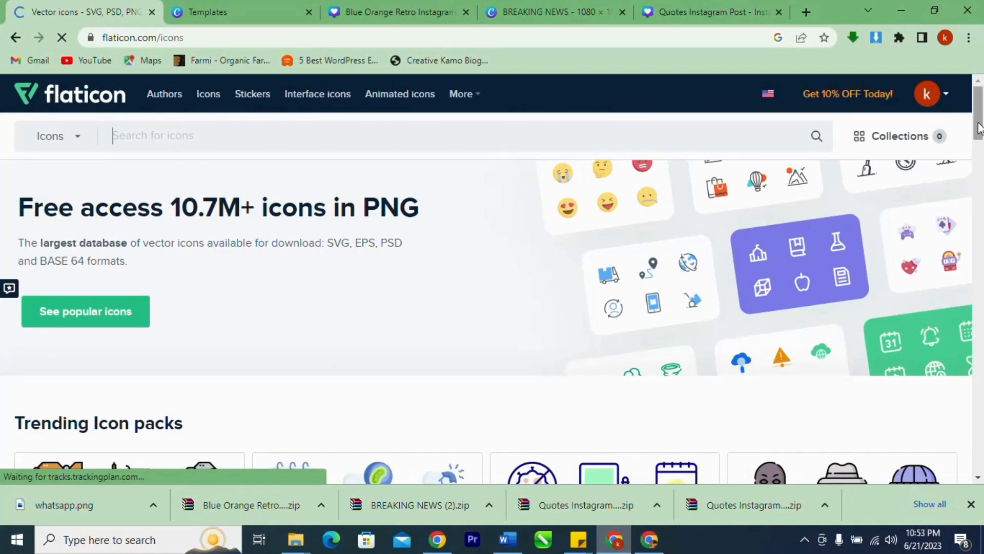
Look through the trending icon packs, popular styles and brand logos on Flaticon's Icons page, and return to its beginning.
{"action": "left_click_drag", "start_coordinate": [979, 128], "coordinate": [981, 251]}
{"action": "scroll", "coordinate": [981, 313], "scroll_direction": "down", "scroll_amount": 1}
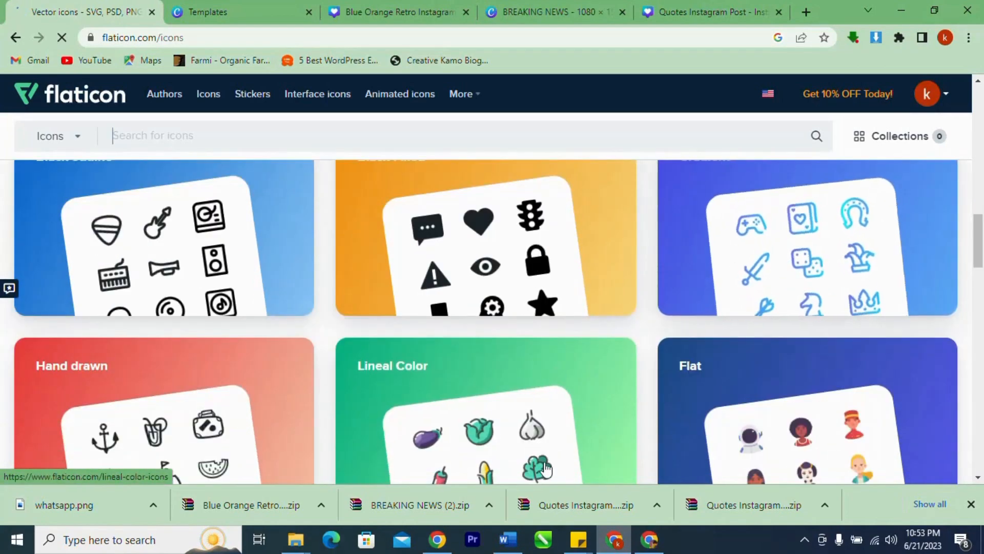
{"action": "left_click_drag", "start_coordinate": [981, 259], "coordinate": [981, 310]}
{"action": "scroll", "coordinate": [981, 310], "scroll_direction": "down", "scroll_amount": 7}
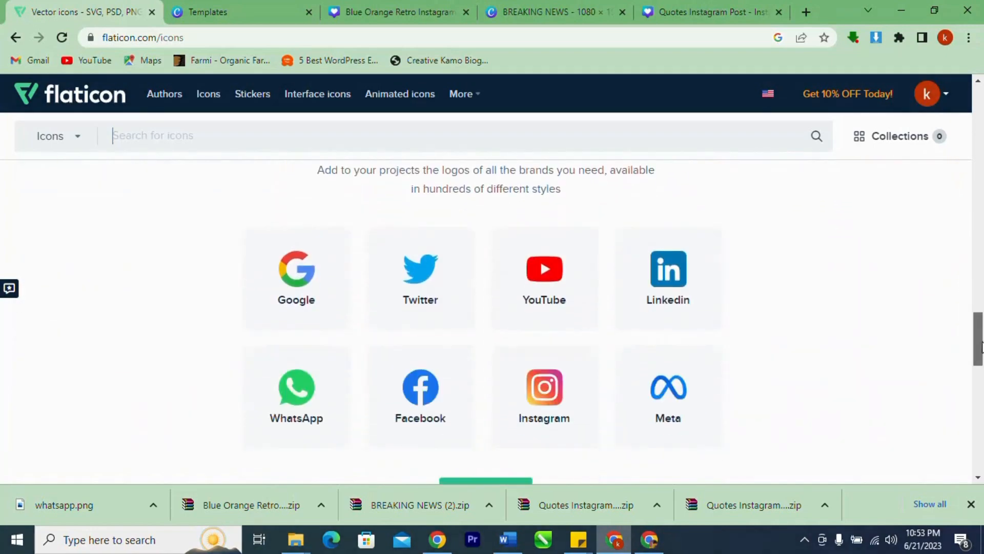
{"action": "scroll", "coordinate": [980, 286], "scroll_direction": "up", "scroll_amount": 3}
{"action": "scroll", "coordinate": [980, 286], "scroll_direction": "up", "scroll_amount": 15}
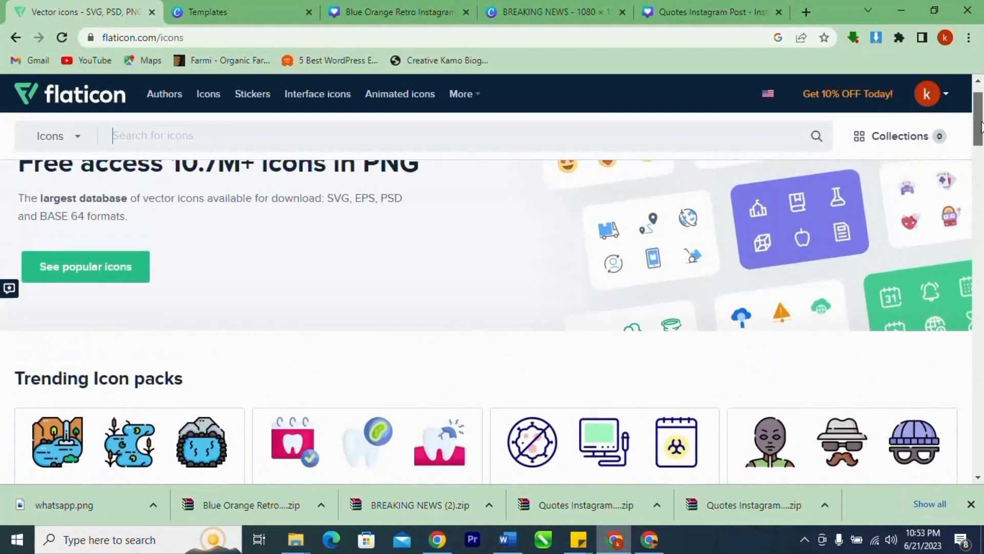
{"action": "scroll", "coordinate": [981, 115], "scroll_direction": "down", "scroll_amount": 8}
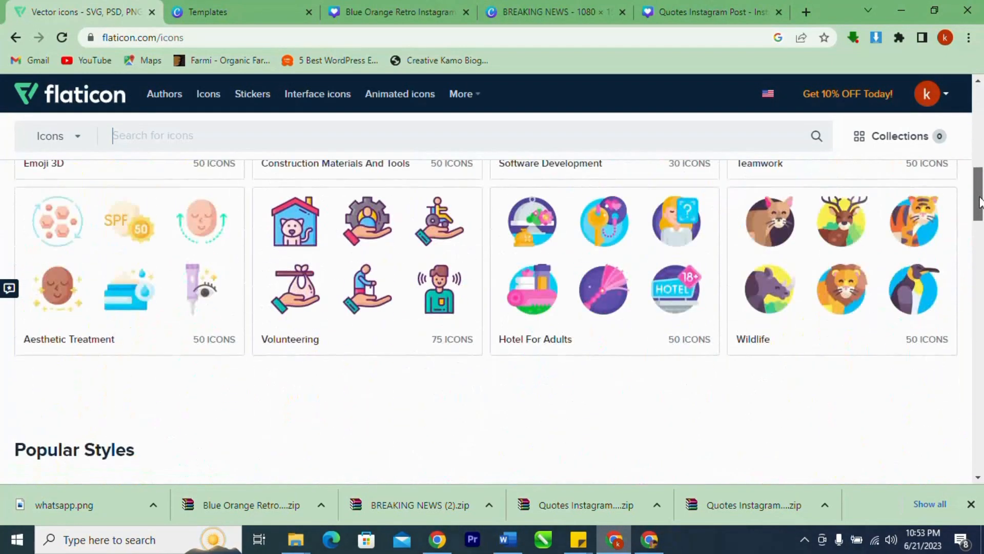
{"action": "scroll", "coordinate": [980, 110], "scroll_direction": "up", "scroll_amount": 8}
{"action": "mouse_move", "coordinate": [980, 110]}
{"action": "left_mouse_down"}
{"action": "mouse_move", "coordinate": [979, 361]}
{"action": "mouse_move", "coordinate": [980, 115]}
{"action": "left_mouse_up"}
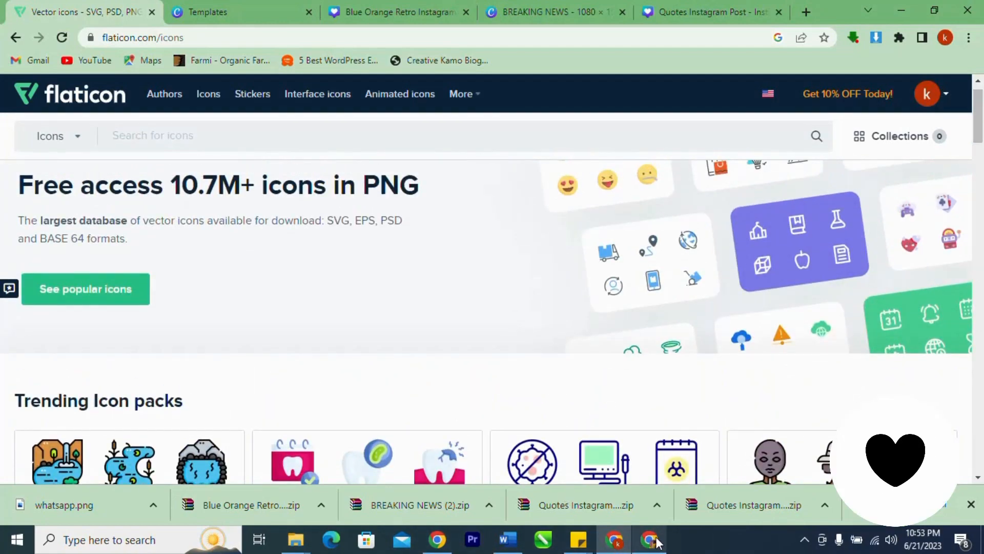
Check the uploaded images in the BREAKING NEWS Canva design and bring up the Blue Orange Retro highlight cover design.
{"action": "left_click", "coordinate": [545, 11]}
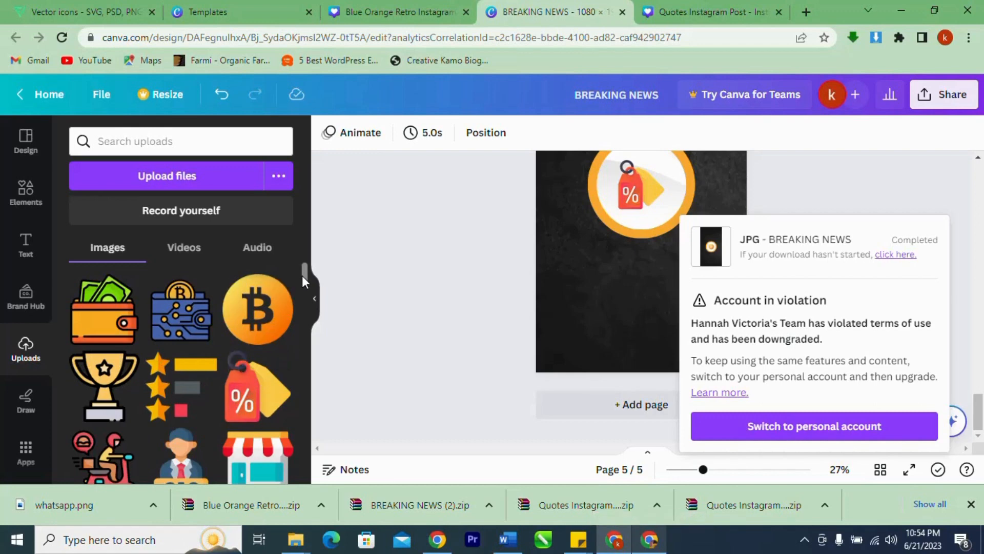
{"action": "left_click_drag", "start_coordinate": [302, 275], "coordinate": [289, 195]}
{"action": "left_click_drag", "start_coordinate": [305, 281], "coordinate": [308, 169]}
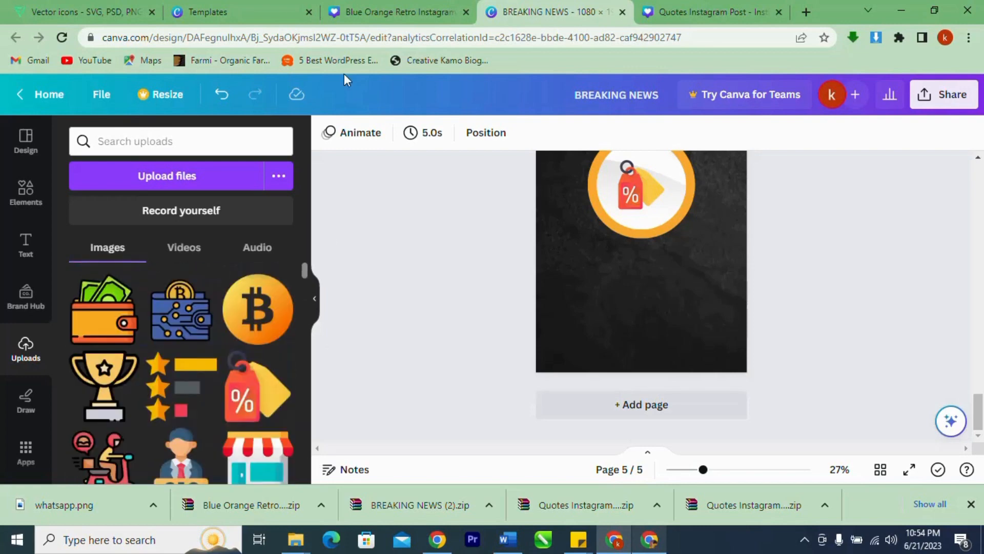
{"action": "left_click", "coordinate": [397, 12]}
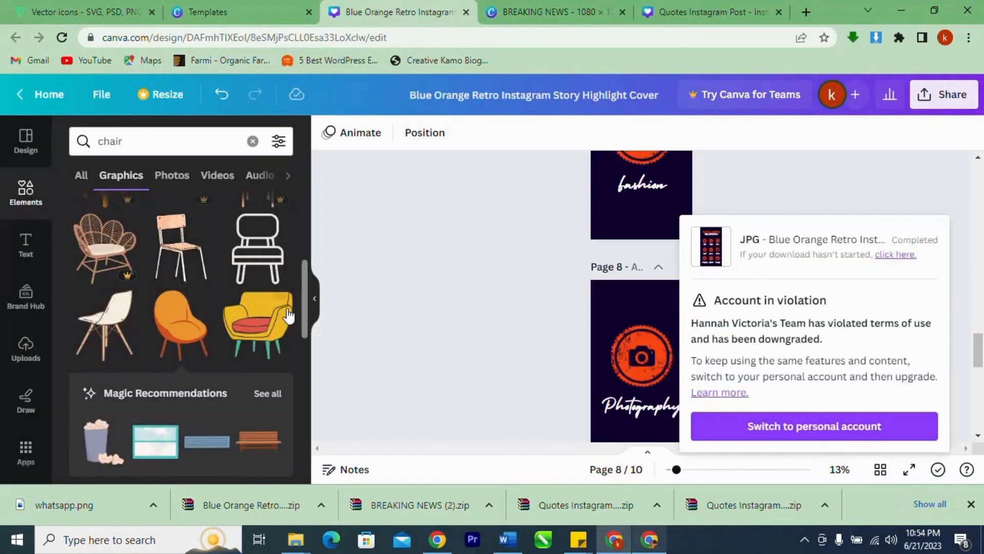
Close the Blue Orange Retro template preview, browse more Instagram story highlight cover templates, and open Minimalist Fashion Store Highlight Covers.
{"action": "left_click", "coordinate": [256, 8]}
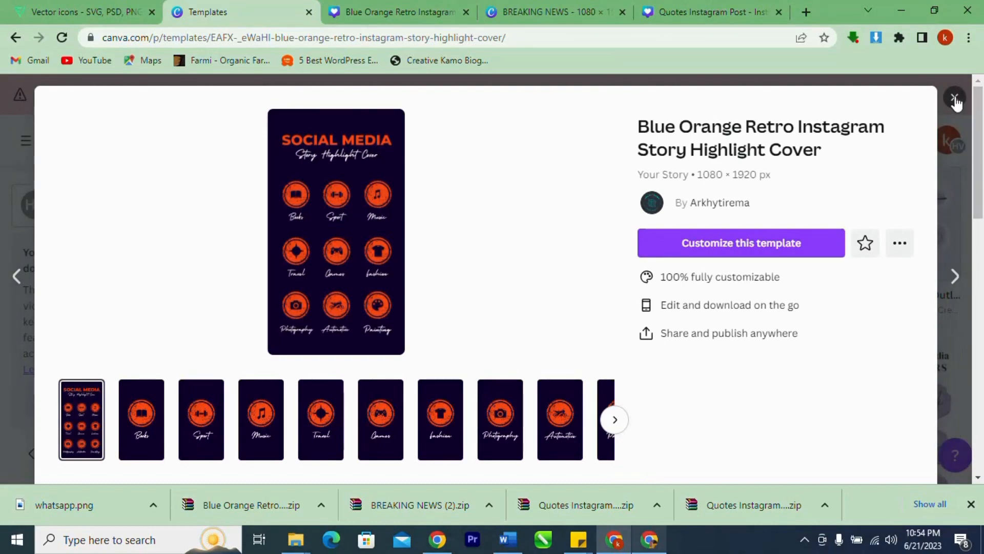
{"action": "left_click", "coordinate": [954, 98]}
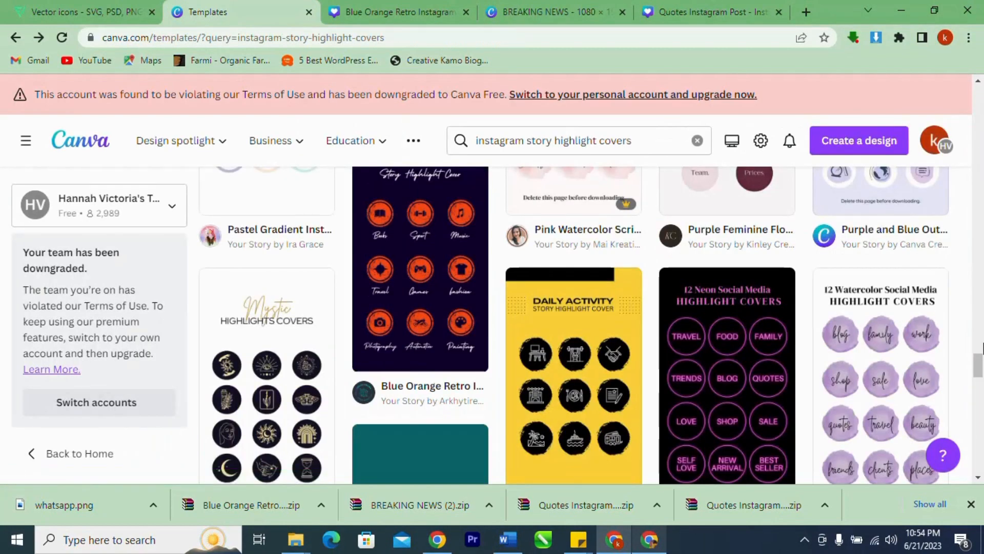
{"action": "left_click_drag", "start_coordinate": [981, 348], "coordinate": [980, 426]}
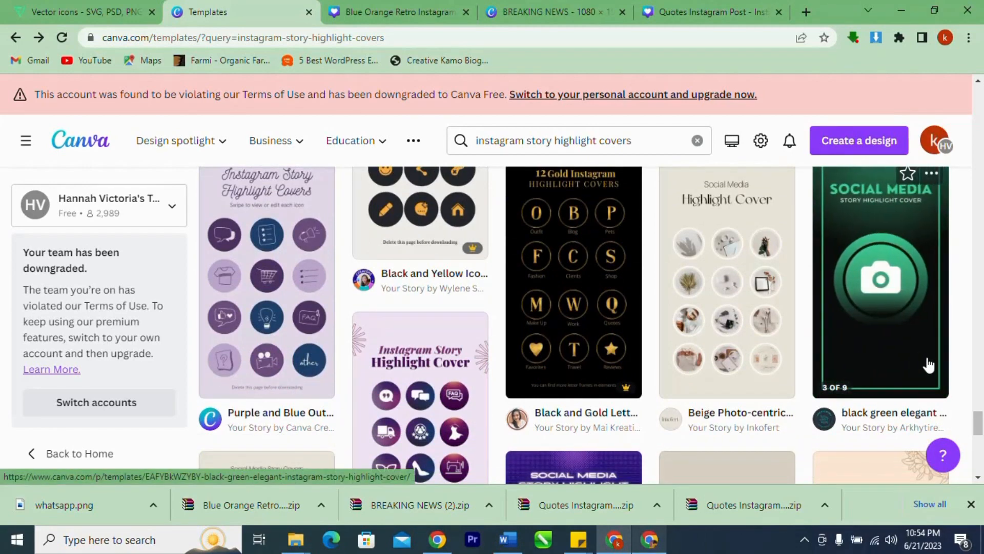
{"action": "left_click_drag", "start_coordinate": [977, 410], "coordinate": [983, 483]}
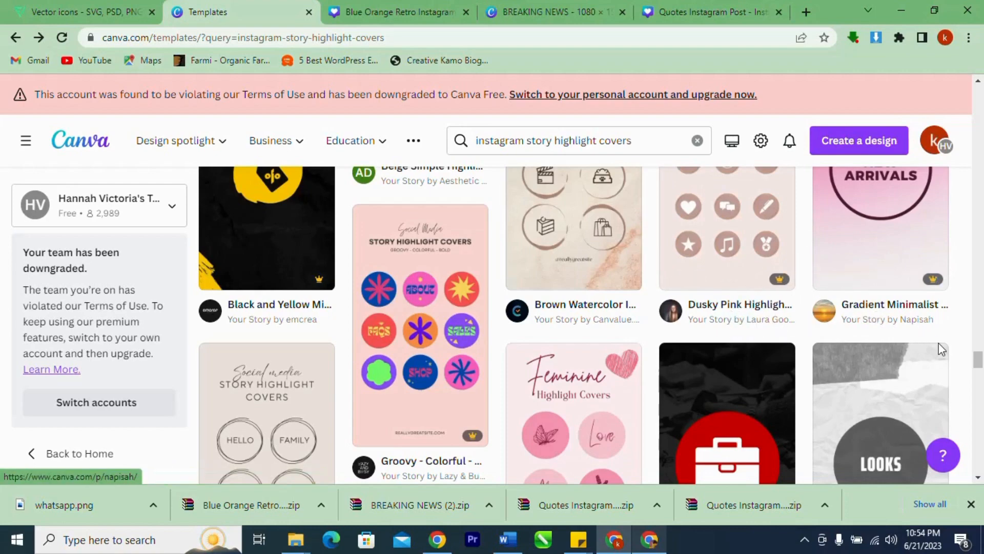
{"action": "left_click_drag", "start_coordinate": [978, 376], "coordinate": [979, 399]}
{"action": "left_click", "coordinate": [738, 430]}
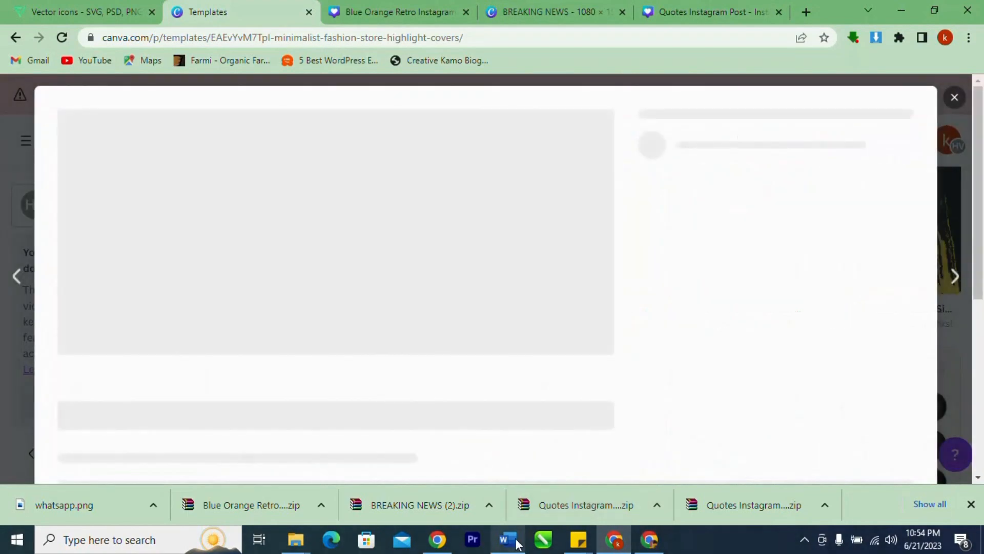
Switch to Word, go back to the beginning of the Instagram Highlights guide, and return to the Chrome window with Canva.
{"action": "left_click", "coordinate": [518, 540]}
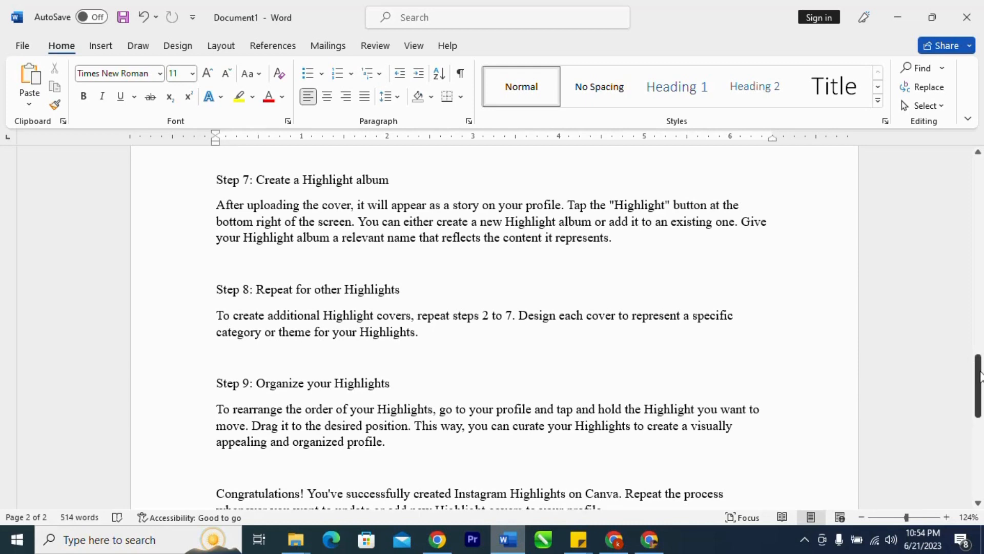
{"action": "left_click_drag", "start_coordinate": [979, 375], "coordinate": [981, 191]}
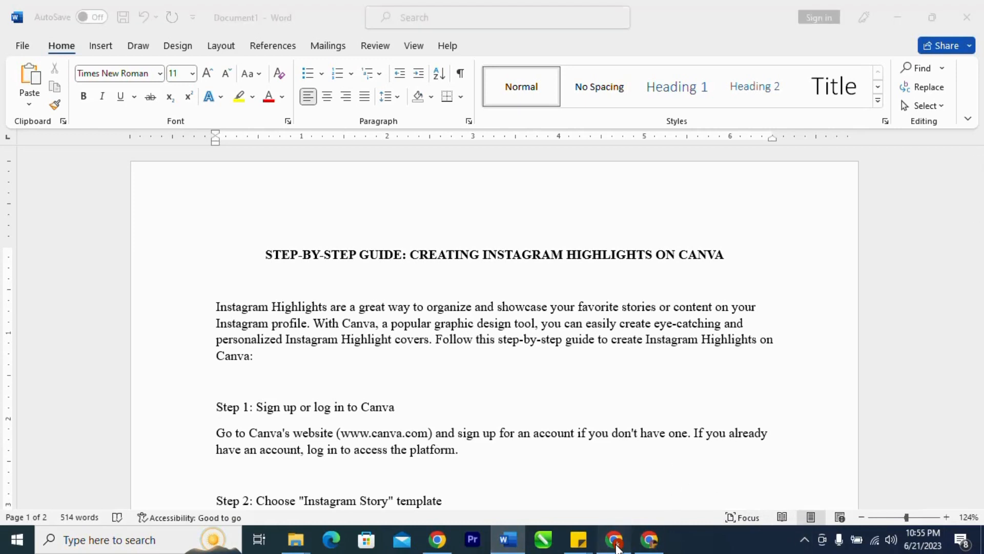
{"action": "left_click", "coordinate": [615, 543]}
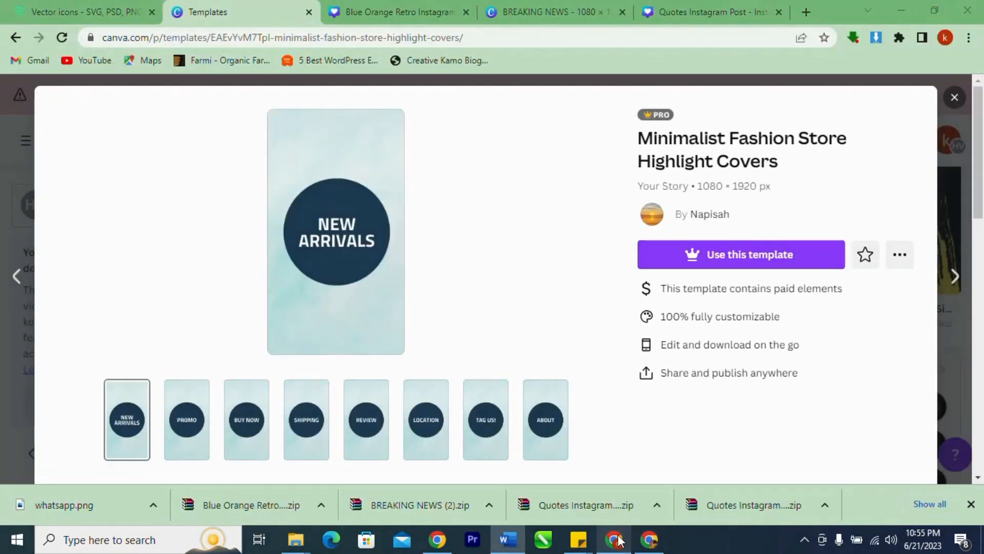
{"action": "left_click", "coordinate": [615, 543]}
{"action": "left_click", "coordinate": [646, 541]}
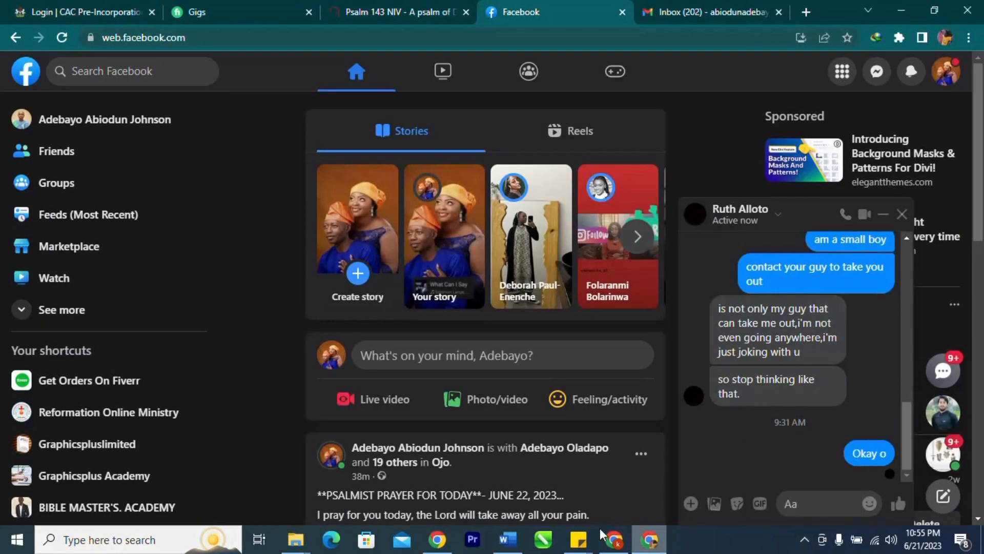
{"action": "left_click", "coordinate": [614, 549]}
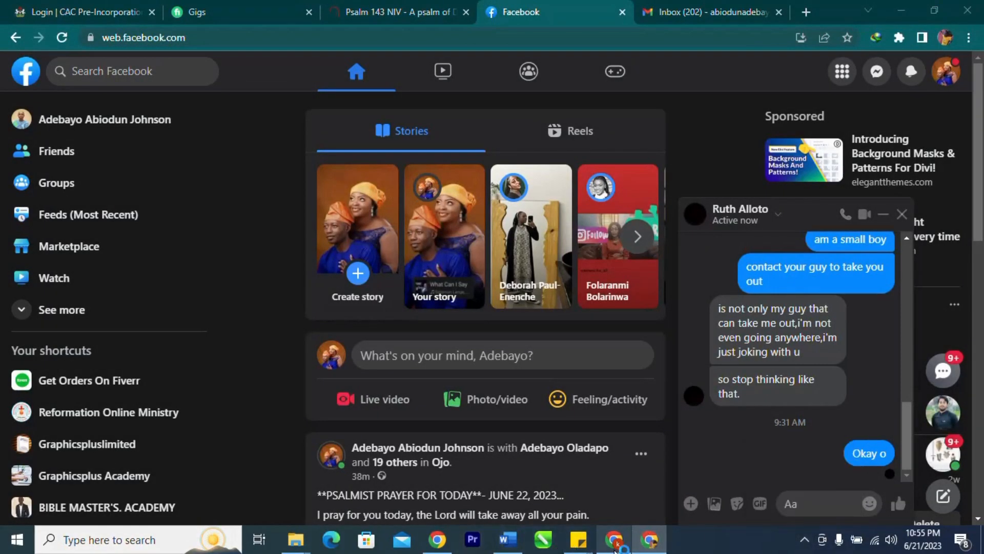
{"action": "left_click", "coordinate": [400, 11]}
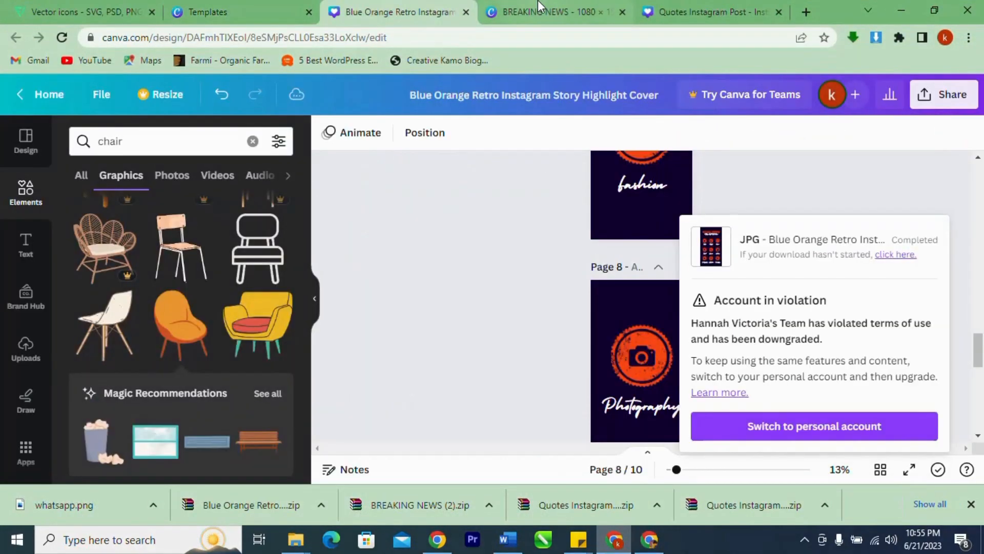
{"action": "left_click", "coordinate": [538, 12]}
{"action": "left_click", "coordinate": [384, 7]}
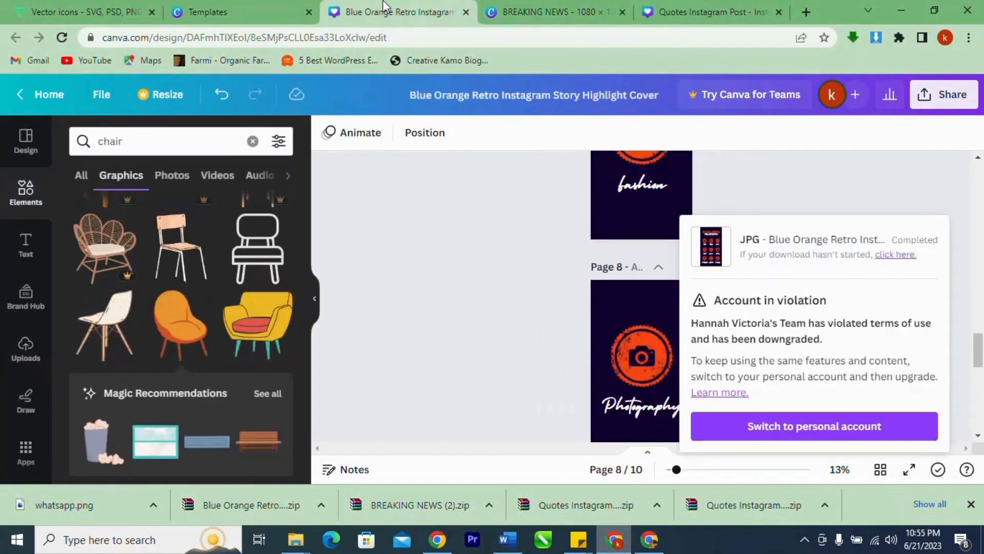
{"action": "left_click", "coordinate": [214, 7]}
{"action": "left_click", "coordinate": [348, 8]}
{"action": "left_click", "coordinate": [267, 8]}
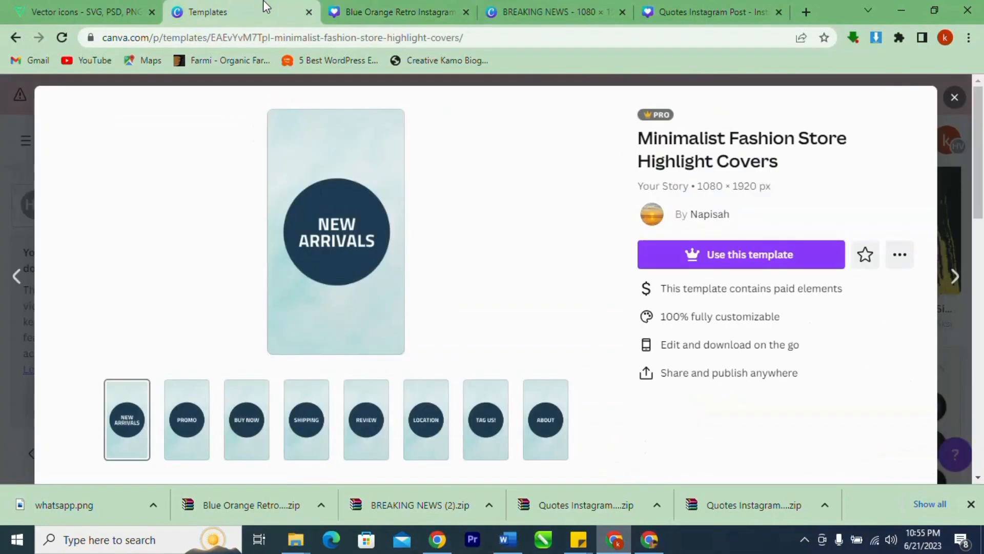
{"action": "left_click", "coordinate": [410, 7]}
{"action": "left_click", "coordinate": [220, 9]}
{"action": "left_click", "coordinate": [354, 9]}
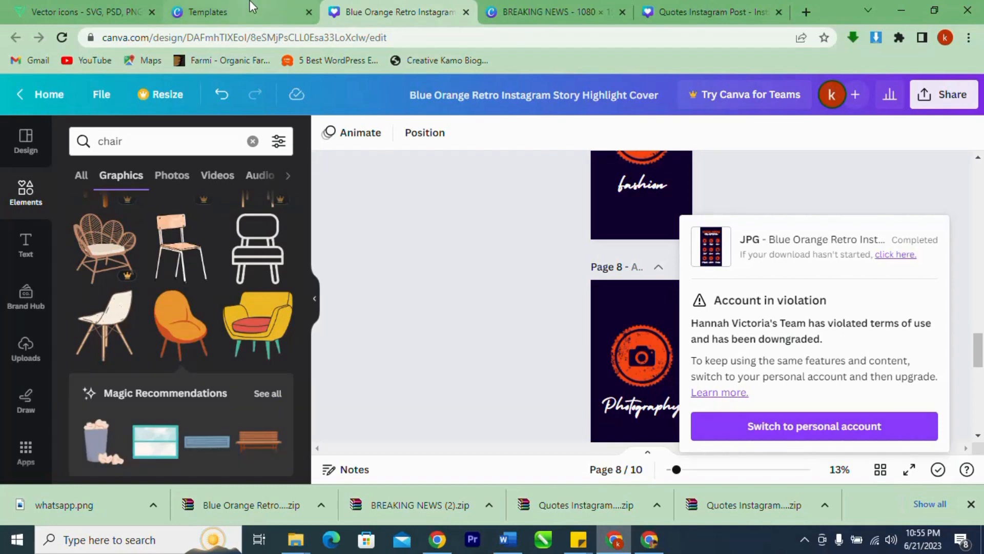
{"action": "mouse_move", "coordinate": [251, 6]}
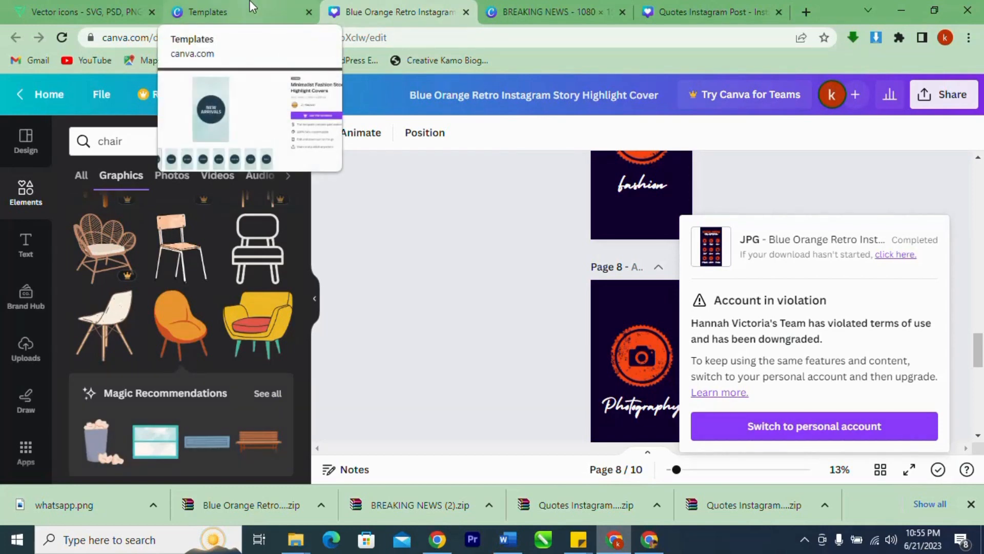
{"action": "left_click", "coordinate": [808, 542]}
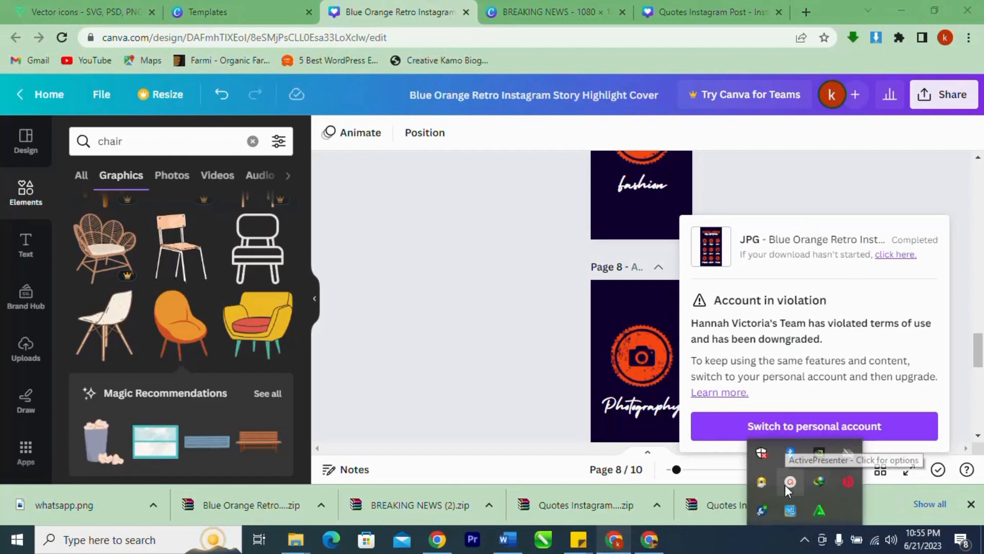